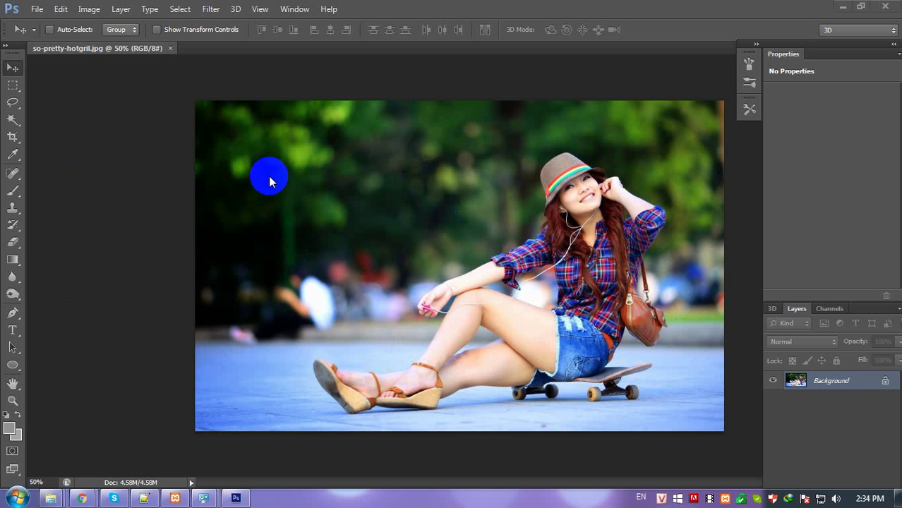
- Open texture 01.jpg from the Texture folder alongside so-pretty-hotgril.jpg
left_click(35, 9)
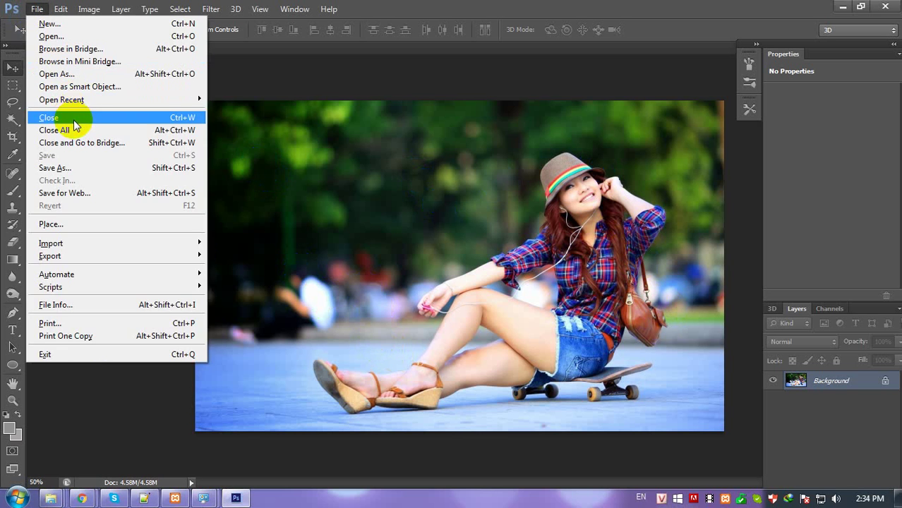
left_click(57, 36)
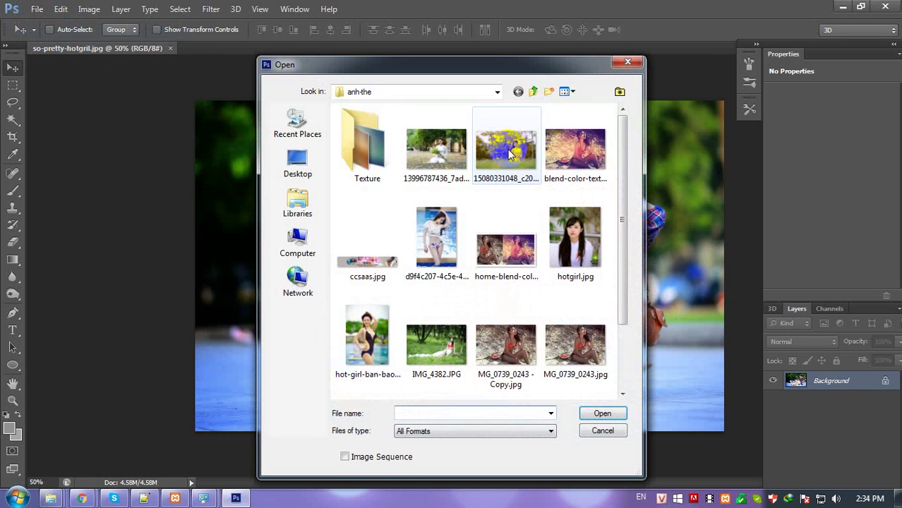
double_click(362, 140)
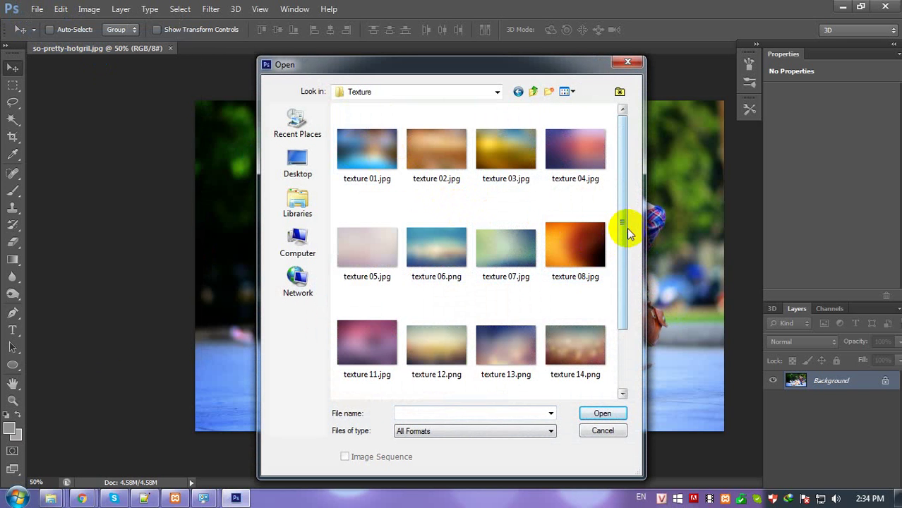
left_click_drag(623, 227, 626, 322)
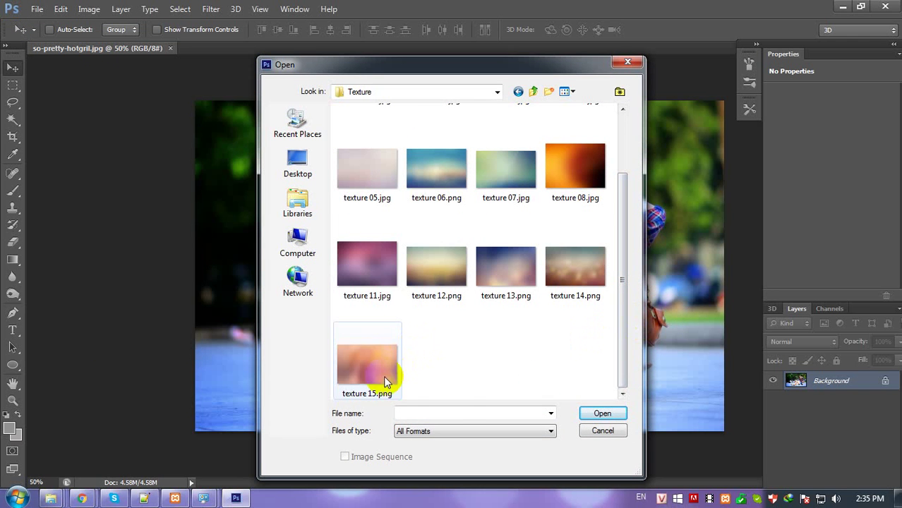
left_click_drag(617, 327, 613, 265)
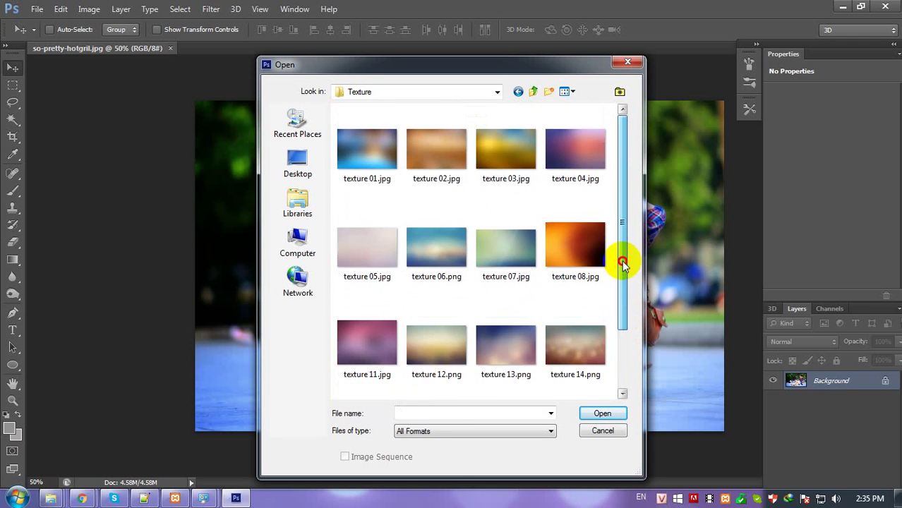
left_click(367, 148)
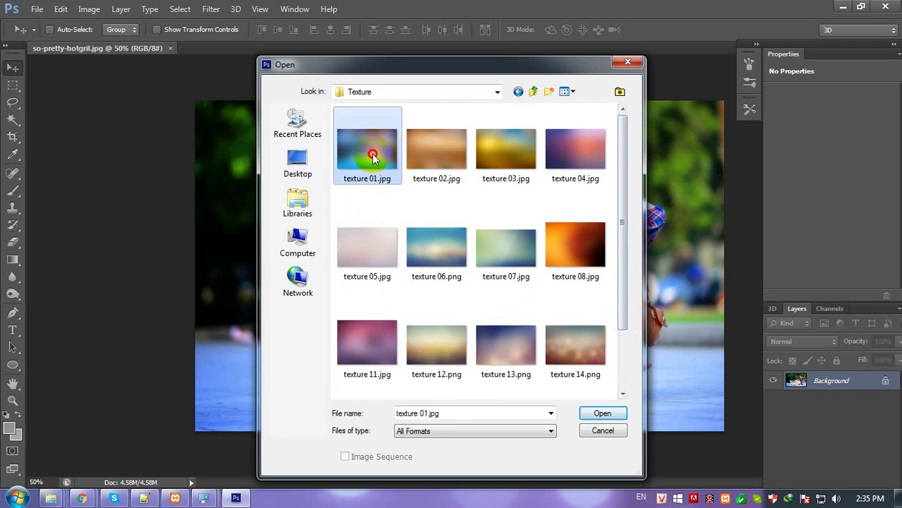
left_click(593, 414)
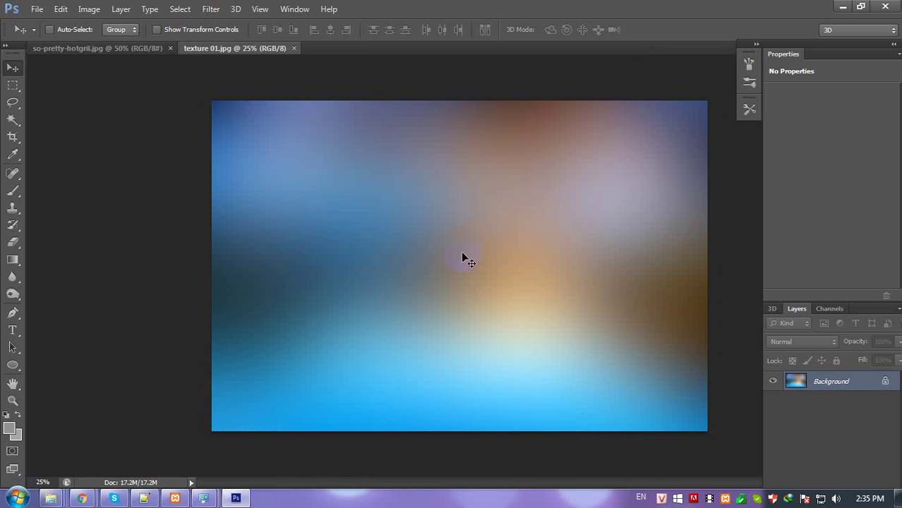
- Copy texture 01 and paste it into so-pretty-hotgril.jpg as Layer 1
key("ctrl+a")
key("ctrl+w")
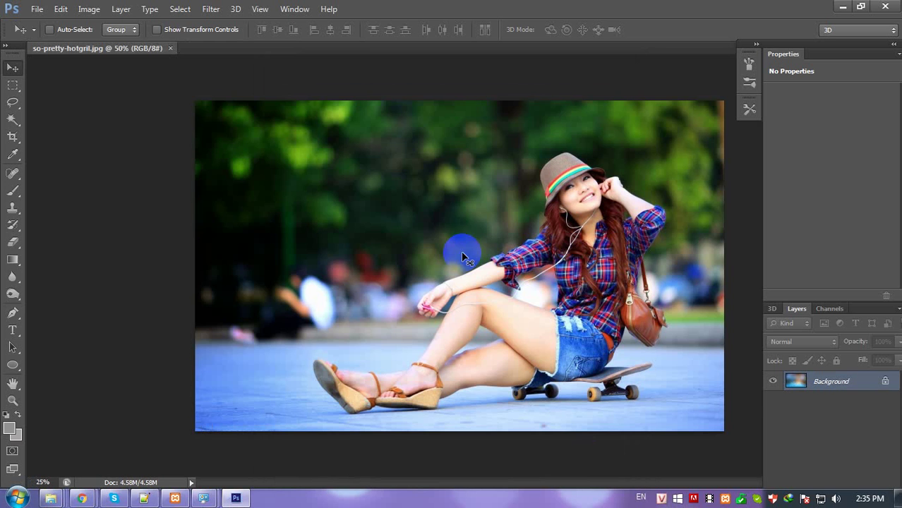
key("ctrl+v")
- Scale and reposition Layer 1 so the texture covers the whole canvas
key("ctrl+t")
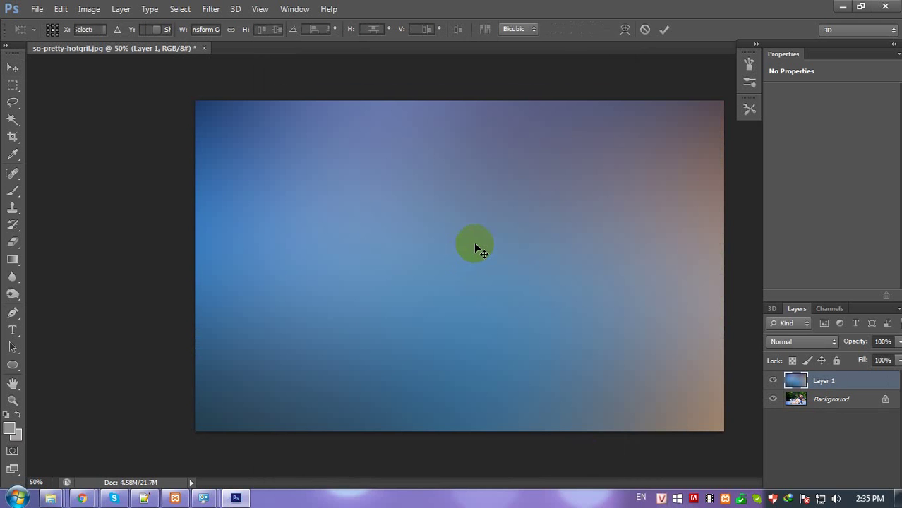
mouse_move(192, 100)
left_mouse_down()
mouse_move(185, 71)
mouse_move(309, 182)
left_mouse_up()
left_click_drag(525, 274, 416, 200)
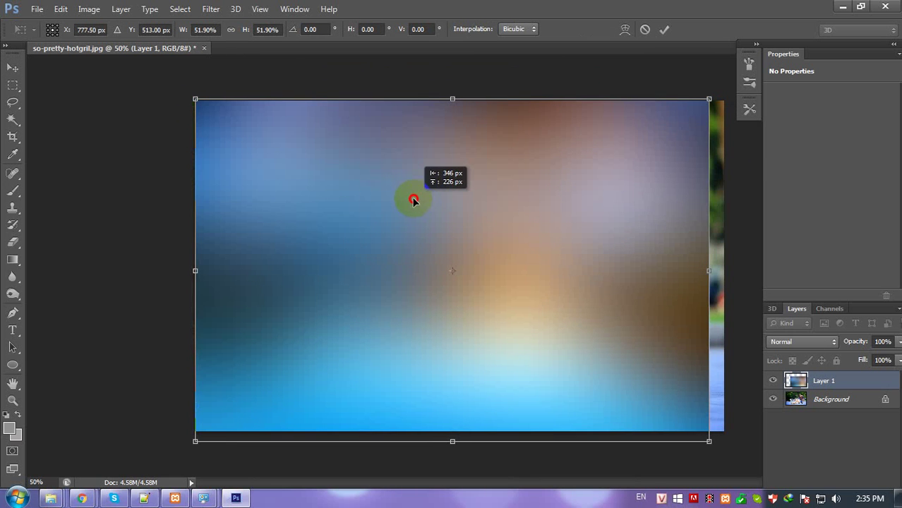
mouse_move(711, 441)
left_mouse_down()
mouse_move(730, 433)
mouse_move(724, 429)
left_mouse_up()
key("Return")
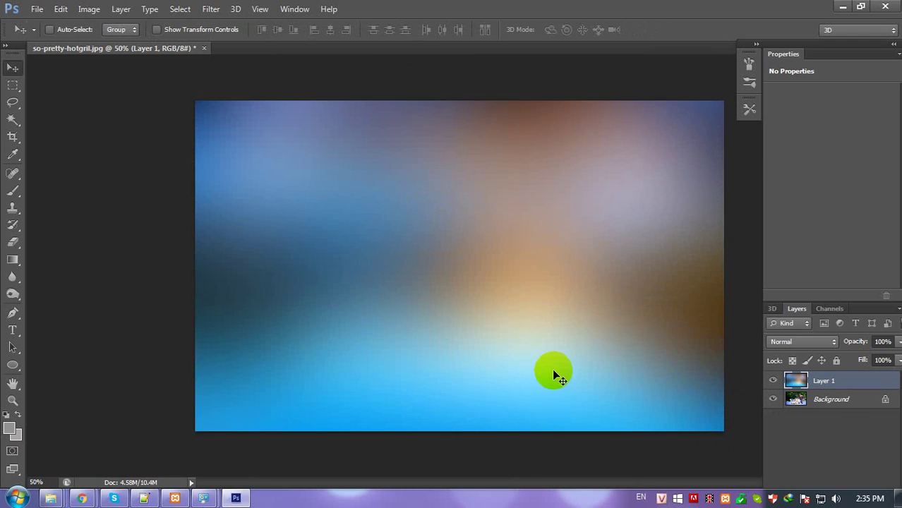
- Set Layer 1 to Screen blend mode at 30% opacity, toggling it to compare
left_click(776, 341)
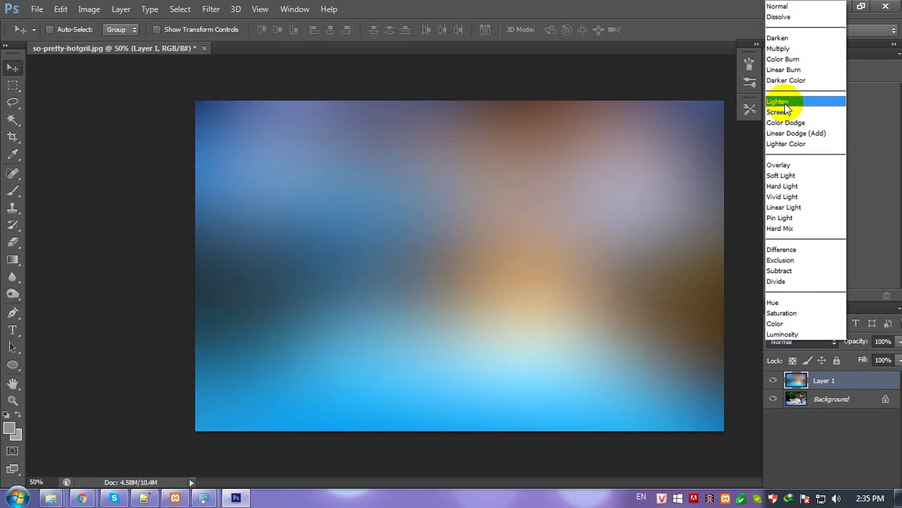
left_click(776, 111)
left_click(895, 341)
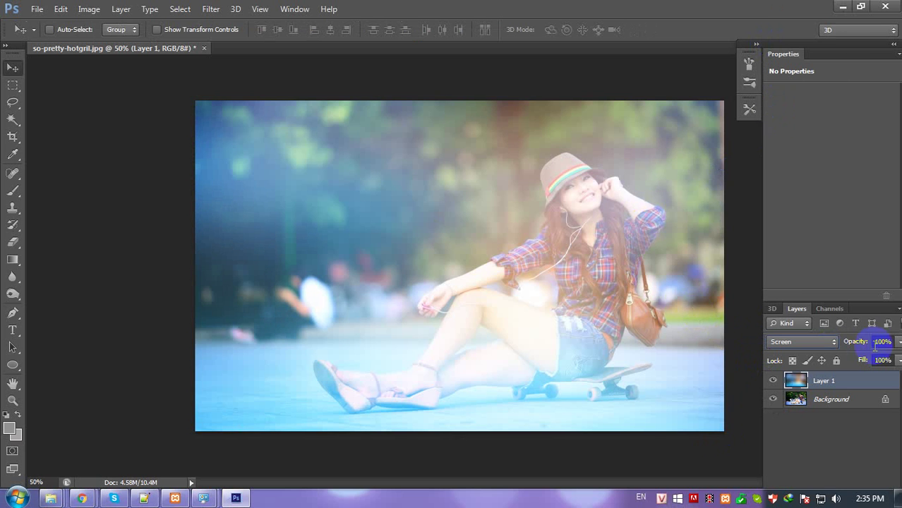
left_click_drag(899, 344, 854, 361)
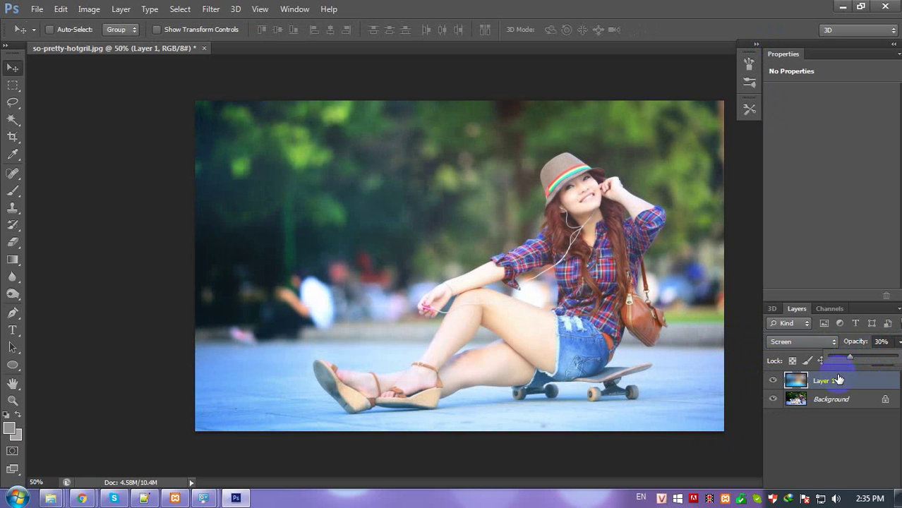
left_click(837, 381)
left_click(772, 380)
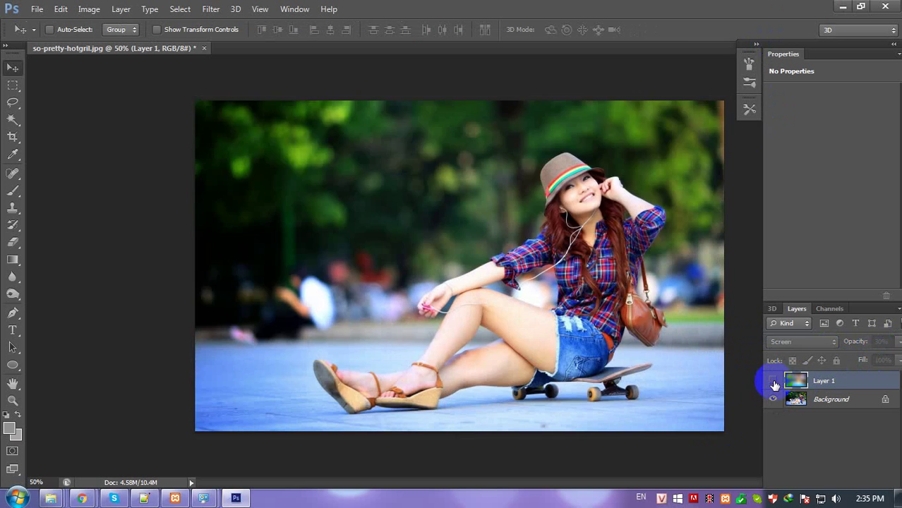
left_click(773, 380)
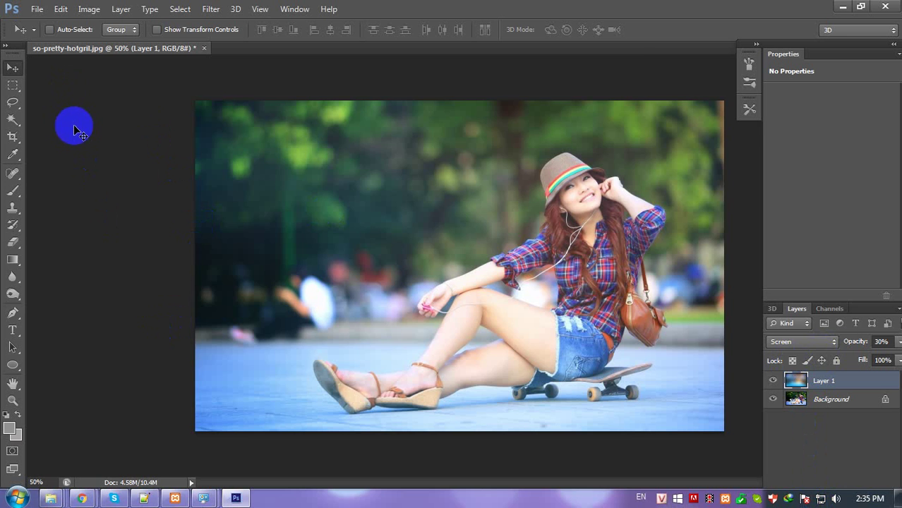
- Open texture 03.jpg from the Texture folder
key("ctrl+o")
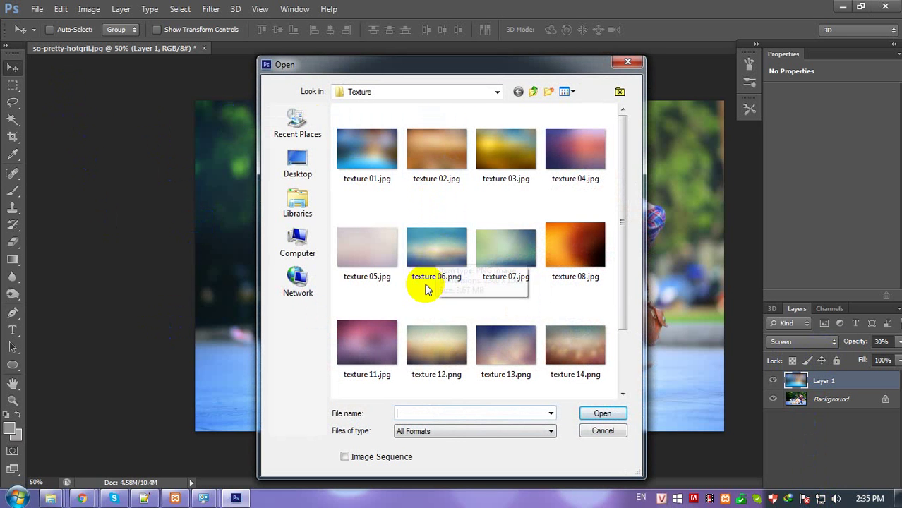
left_click(552, 161)
left_click(567, 257)
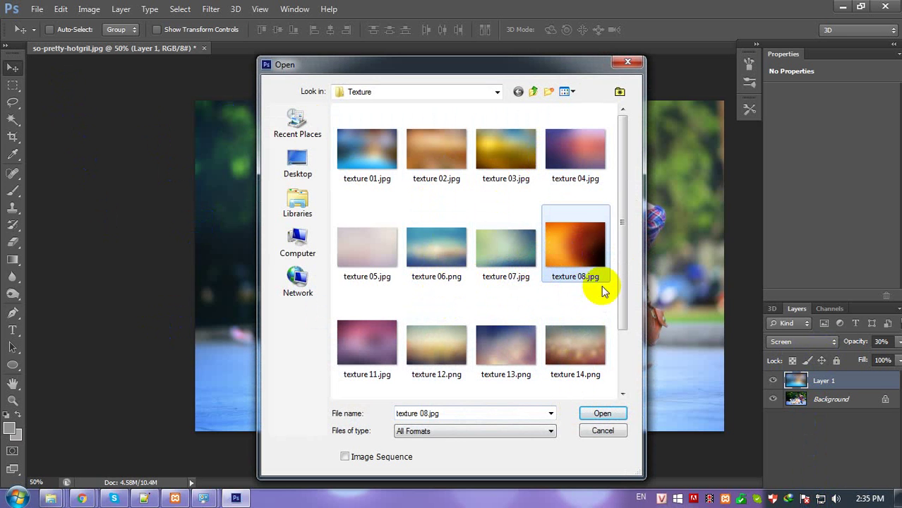
left_click(514, 163)
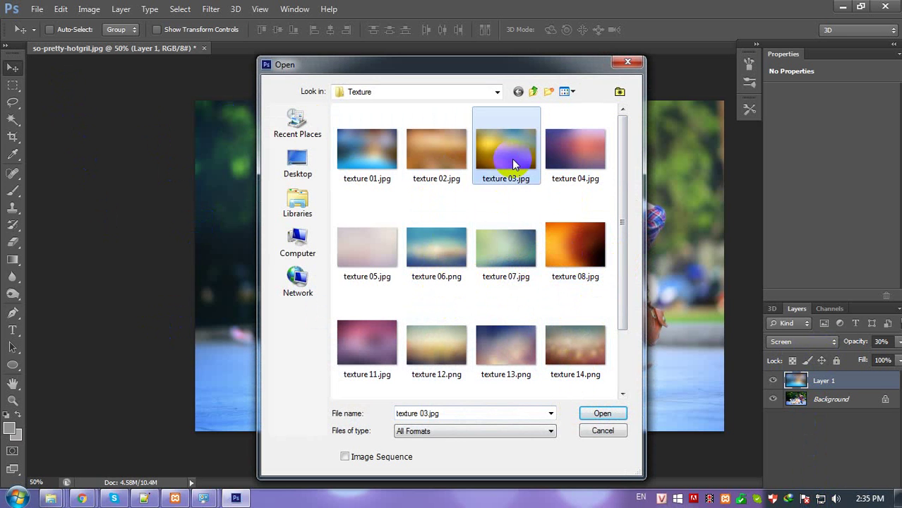
left_click(599, 413)
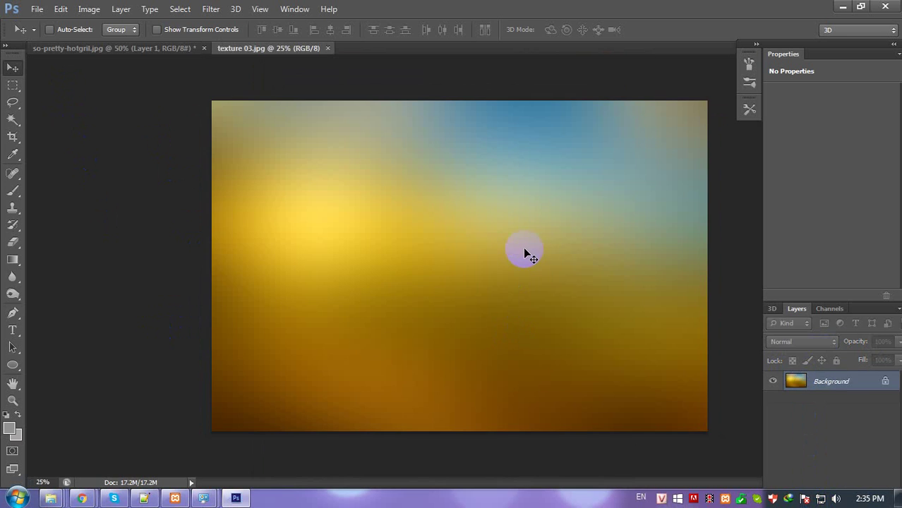
- Copy the yellow texture and paste it into the photo as Layer 2
key("ctrl+a")
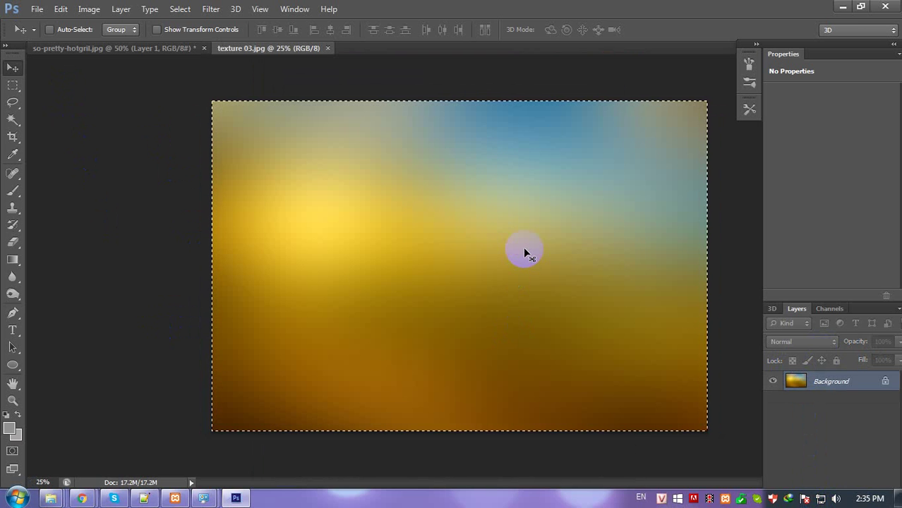
key("ctrl+c")
key("ctrl+w")
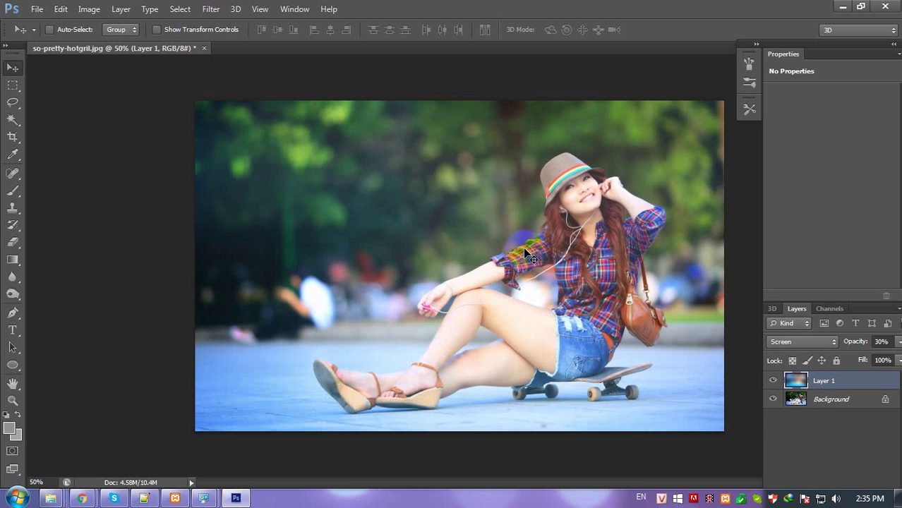
key("ctrl+v")
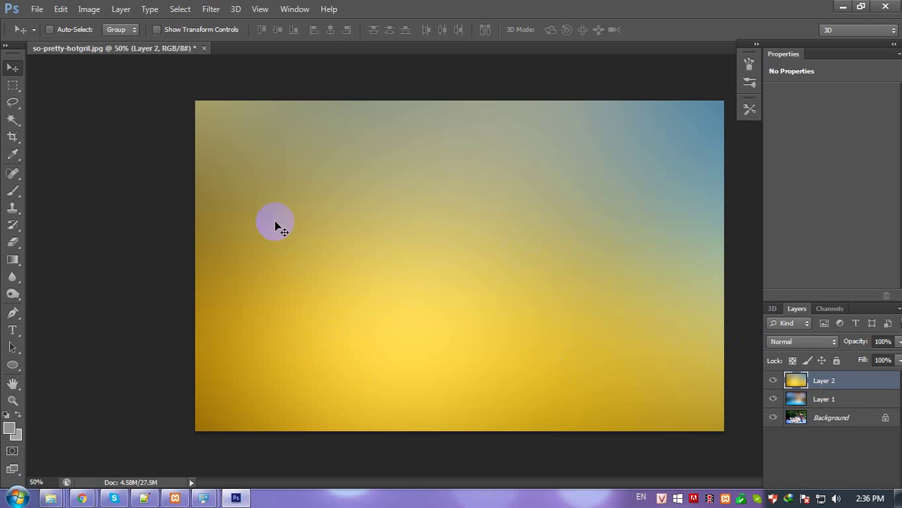
- Free-transform Layer 2's yellow texture, shrinking and stretching it to fit the canvas edges
key("ctrl+t")
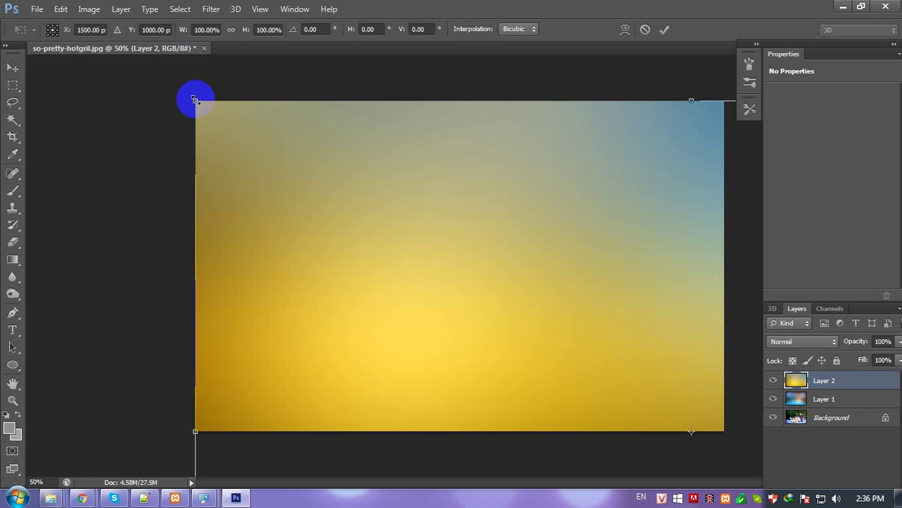
mouse_move(195, 101)
left_mouse_down()
mouse_move(313, 195)
mouse_move(242, 139)
mouse_move(268, 166)
left_mouse_up()
left_click_drag(396, 255, 307, 256)
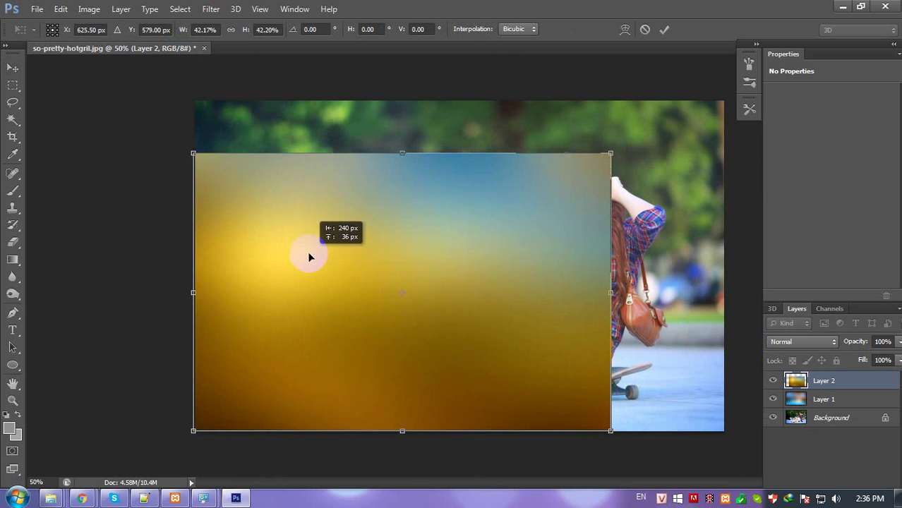
mouse_move(609, 152)
left_mouse_down()
mouse_move(696, 136)
mouse_move(725, 101)
left_mouse_up()
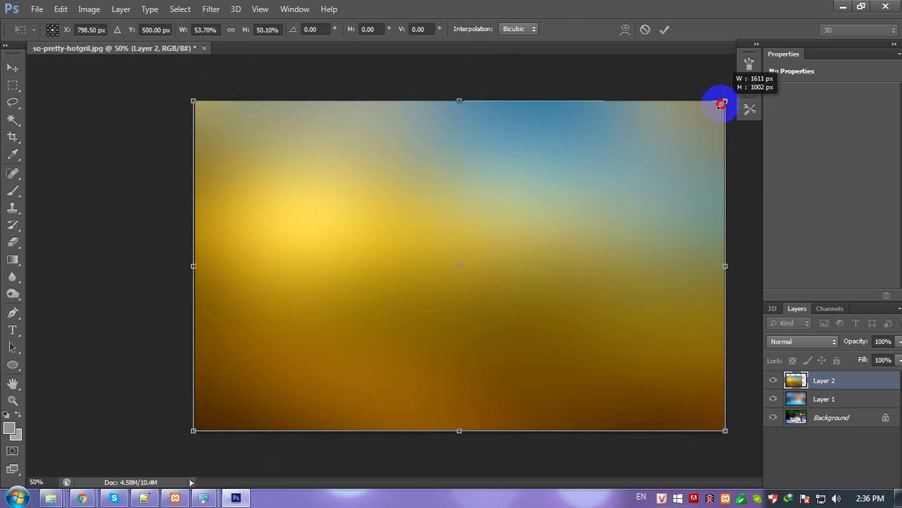
key("Return")
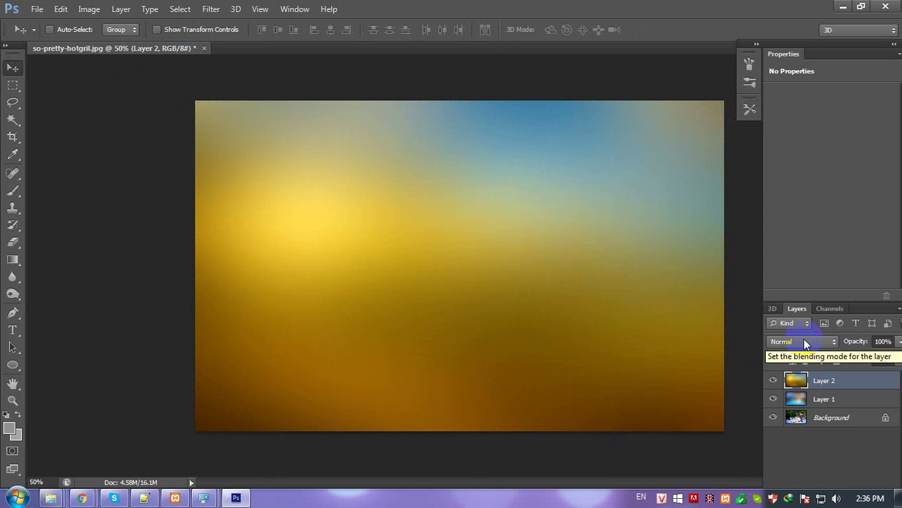
- Change Layer 1's blend mode to Linear Light
left_click(804, 402)
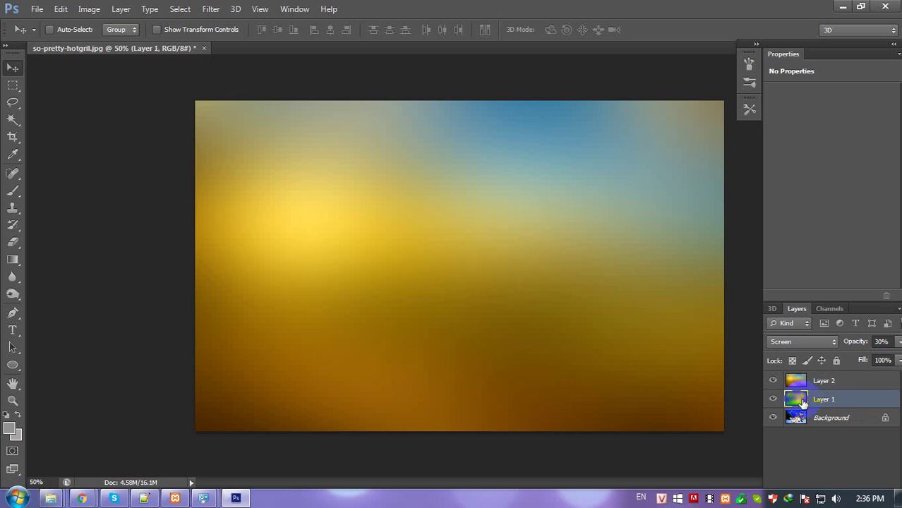
left_click(787, 344)
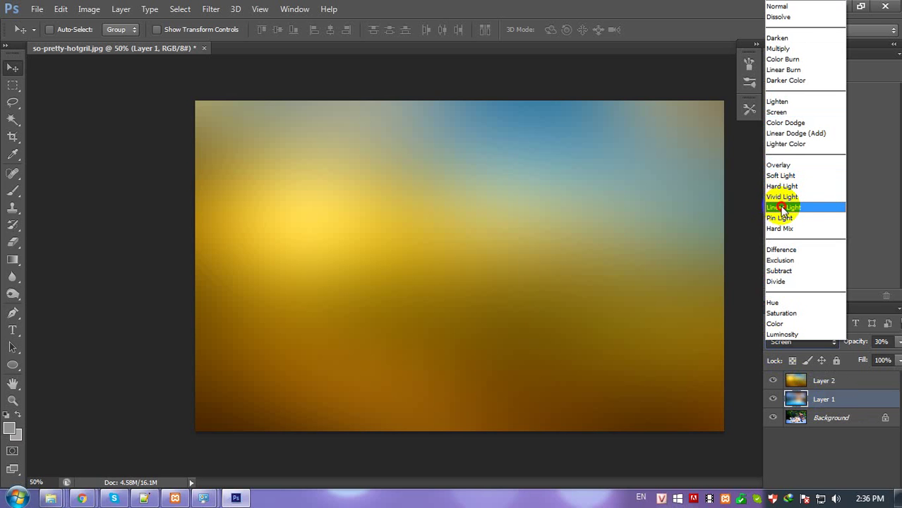
left_click(781, 207)
- Set Layer 2 to Screen at about 20% opacity, toggling Layer 1 to compare
left_click(797, 383)
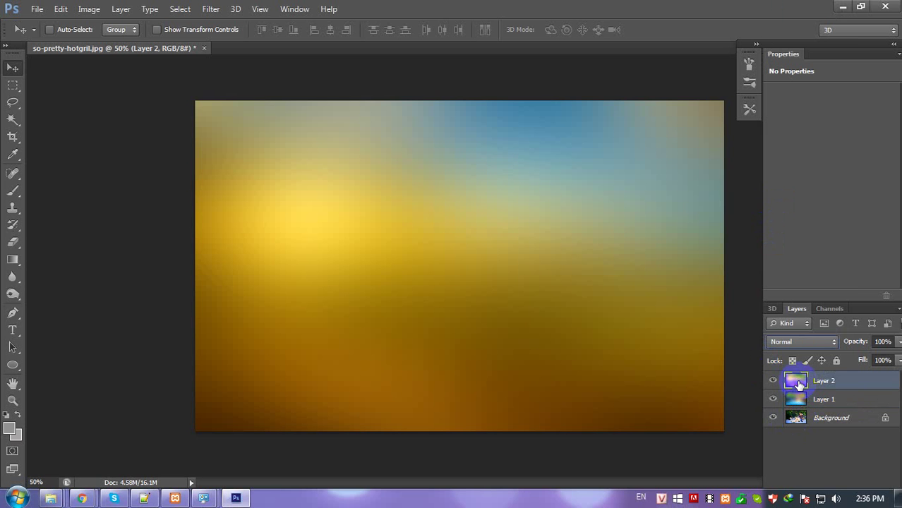
left_click(801, 340)
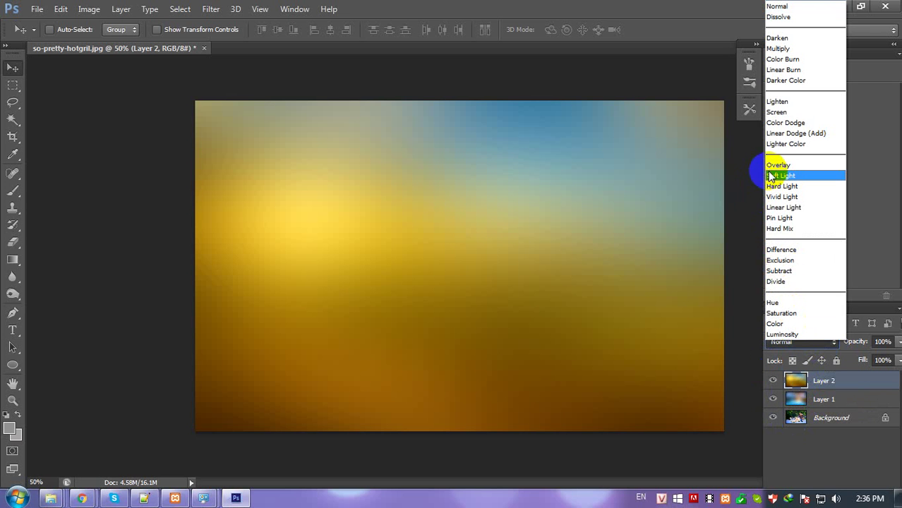
left_click(776, 112)
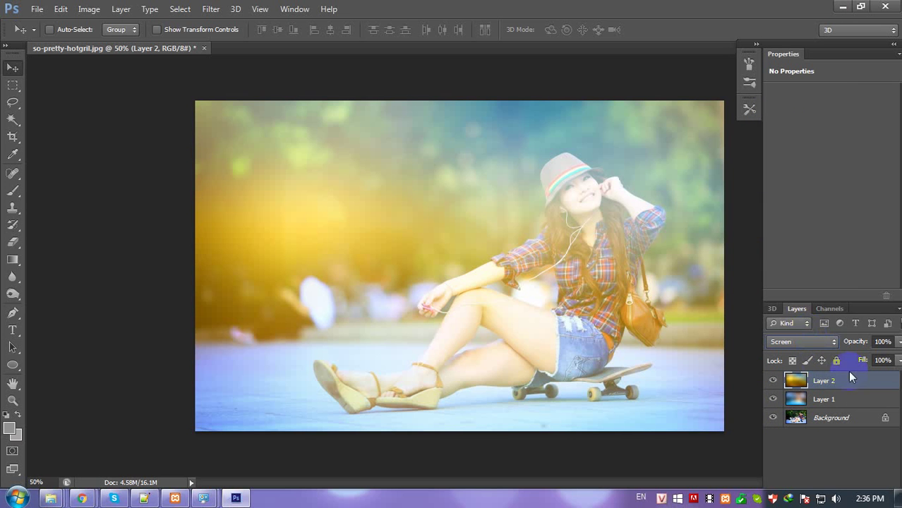
left_click(891, 341)
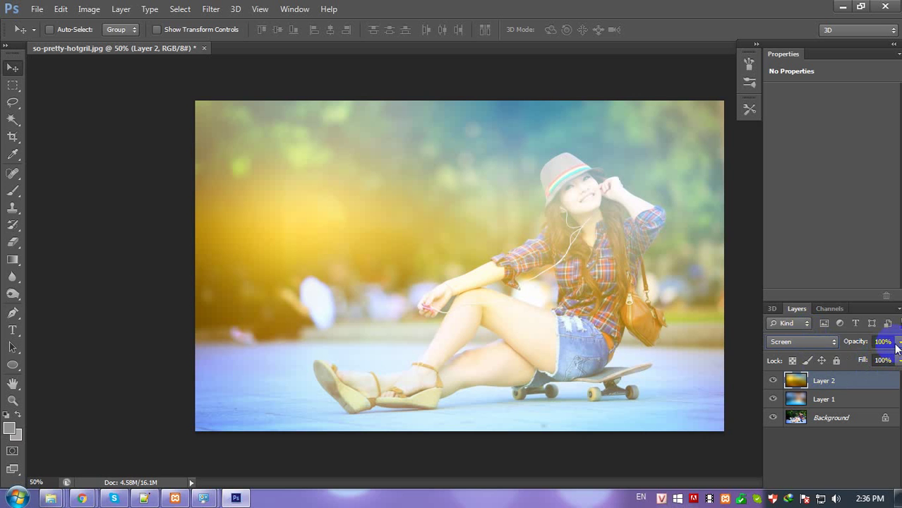
left_click_drag(896, 343, 844, 362)
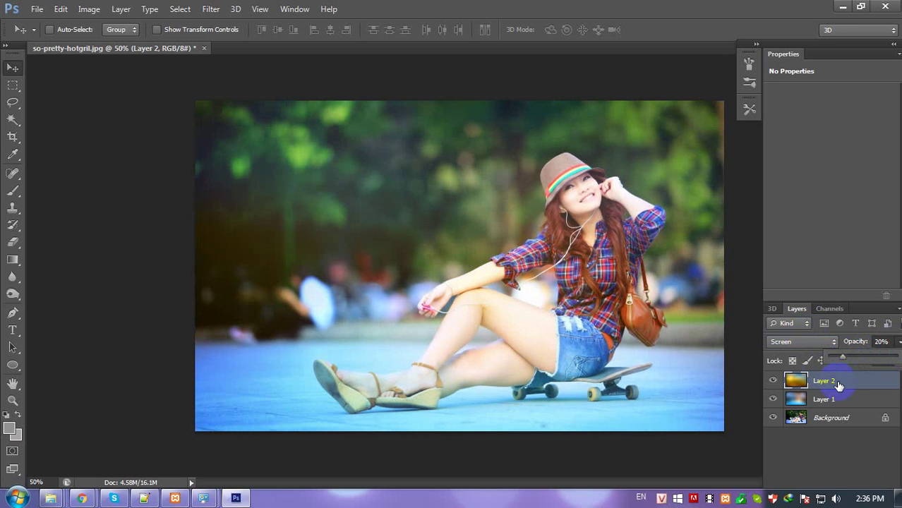
left_click(773, 400)
left_click(773, 399)
left_click(773, 399)
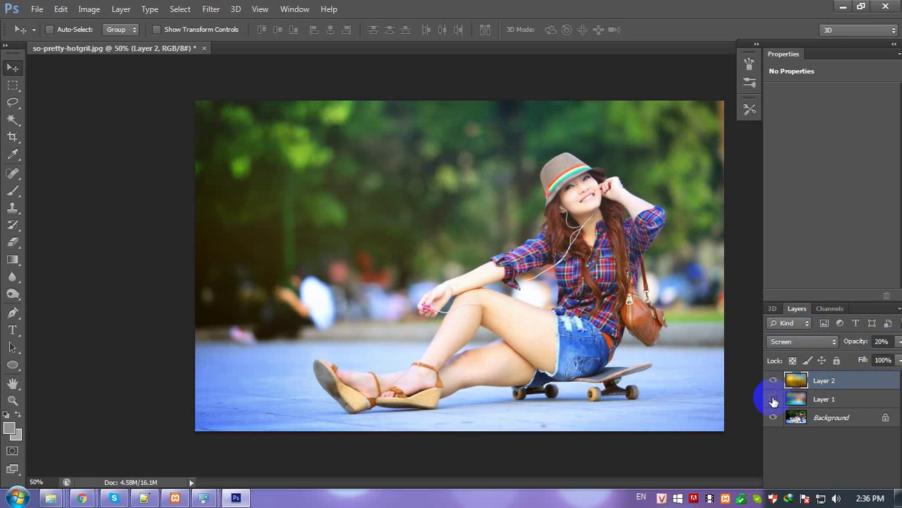
left_click(773, 400)
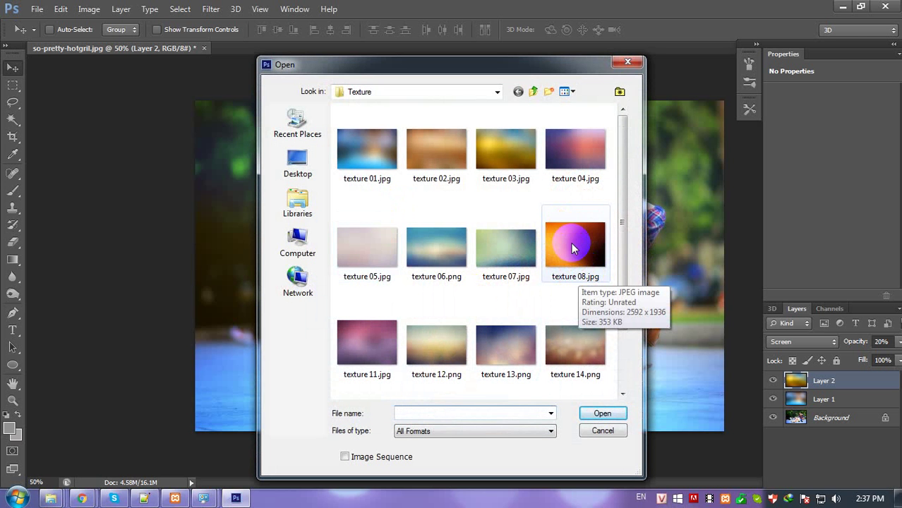
- Open texture 08 and paste it into the skateboarder photo as Layer 3
left_click(571, 247)
left_click(586, 413)
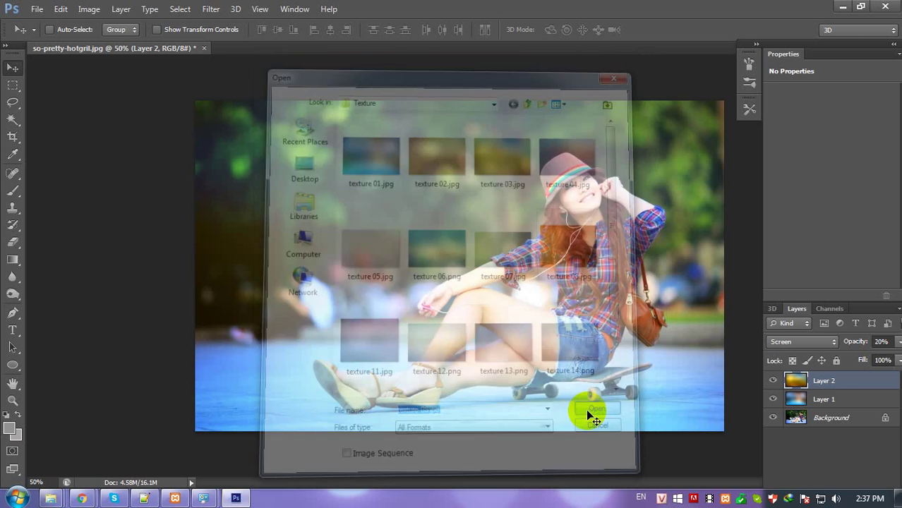
key("ctrl+a")
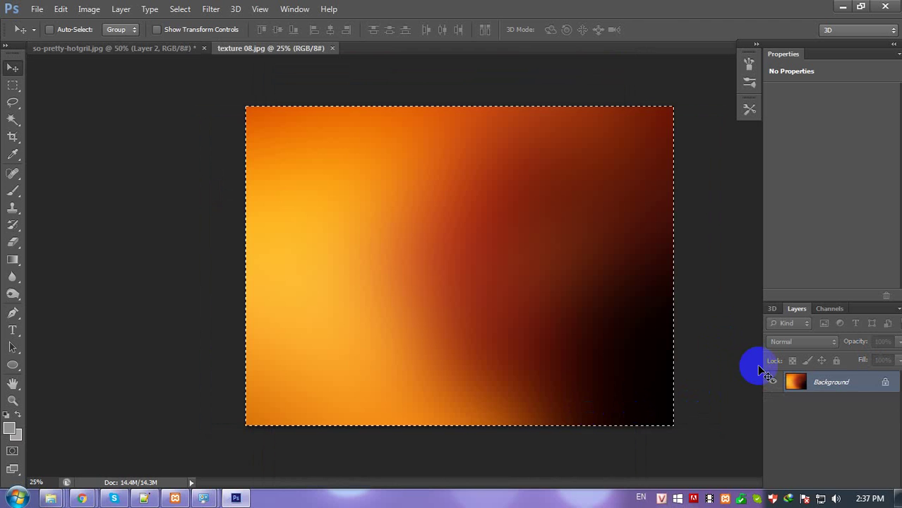
key("ctrl+w")
key("ctrl+v")
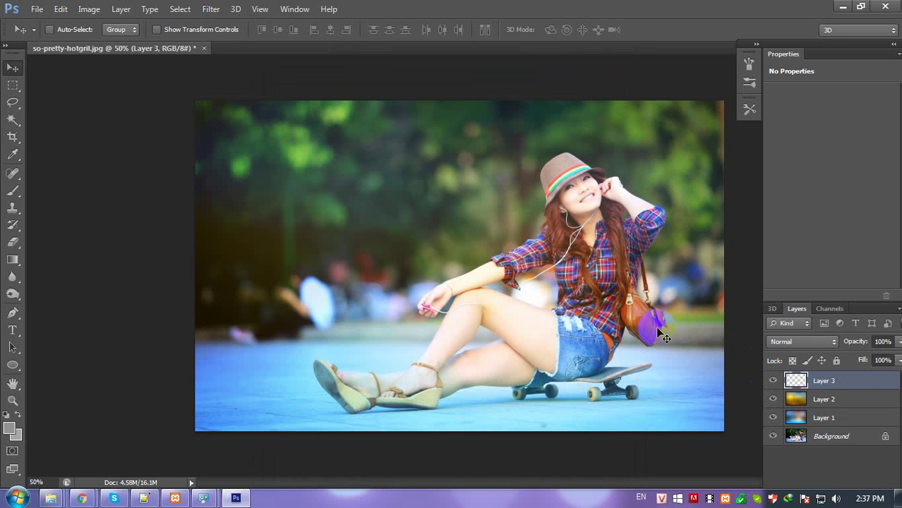
- Scale Layer 3 to about 77% and move it up-left over the canvas
key("ctrl+t")
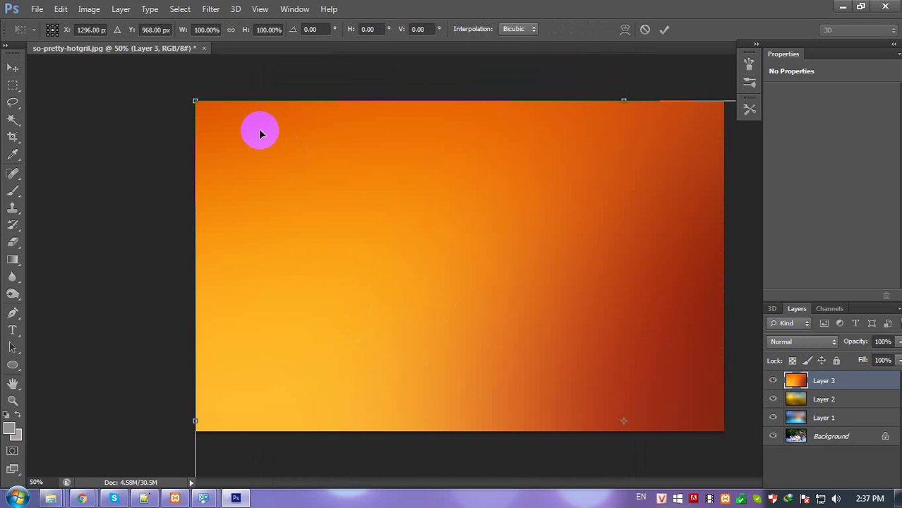
left_click_drag(196, 102, 304, 170)
left_click_drag(435, 274, 291, 191)
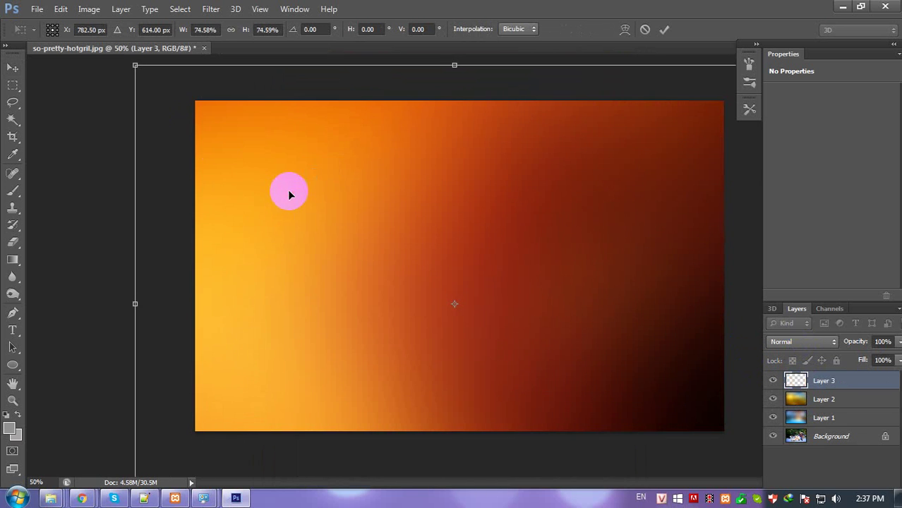
left_click_drag(137, 73, 135, 68)
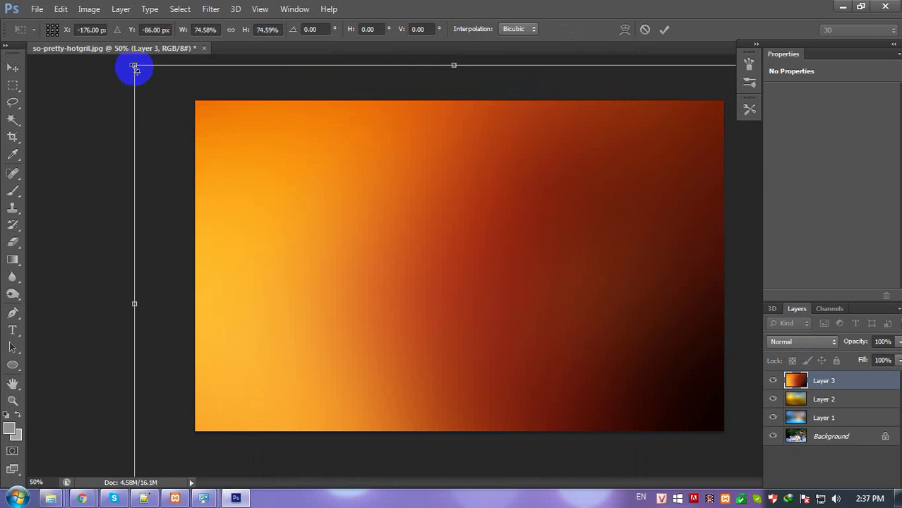
key("Return")
- Rescale Layer 3 to about 71.6% and stretch it to cover the whole photo
key("ctrl+t")
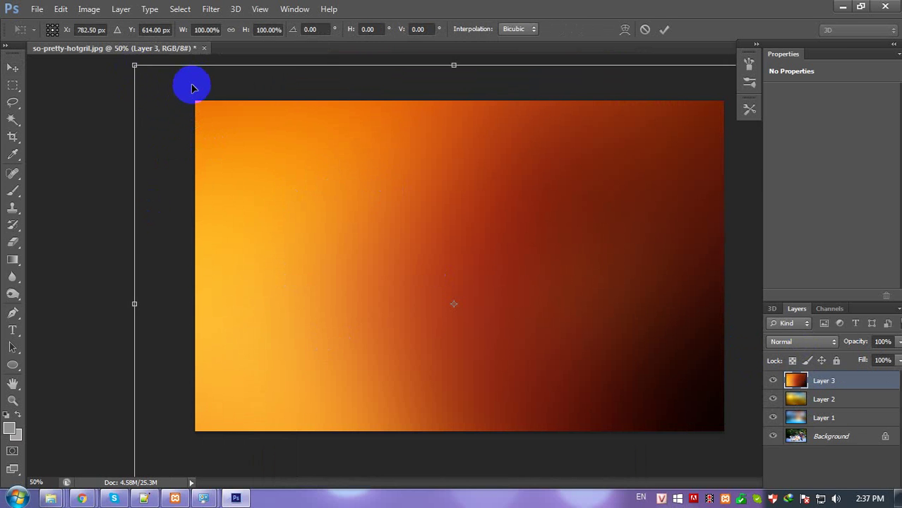
left_click_drag(134, 65, 224, 133)
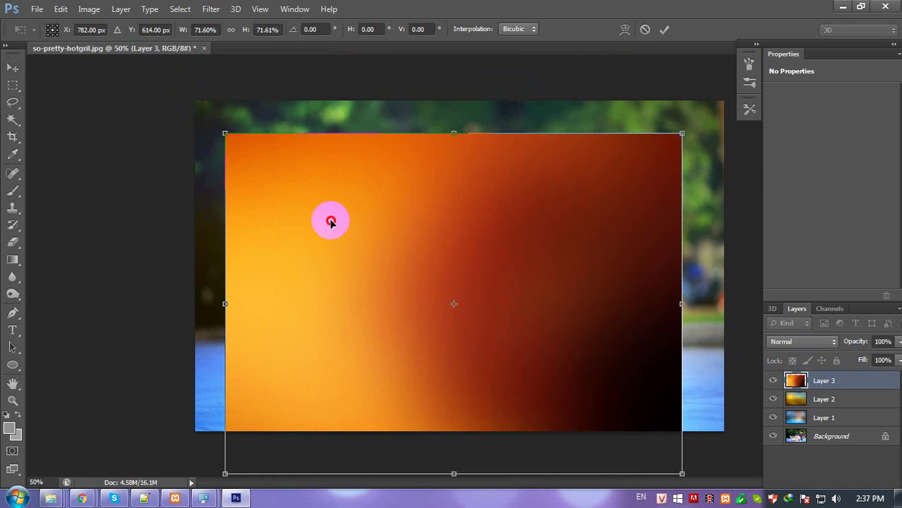
left_click_drag(330, 222, 300, 184)
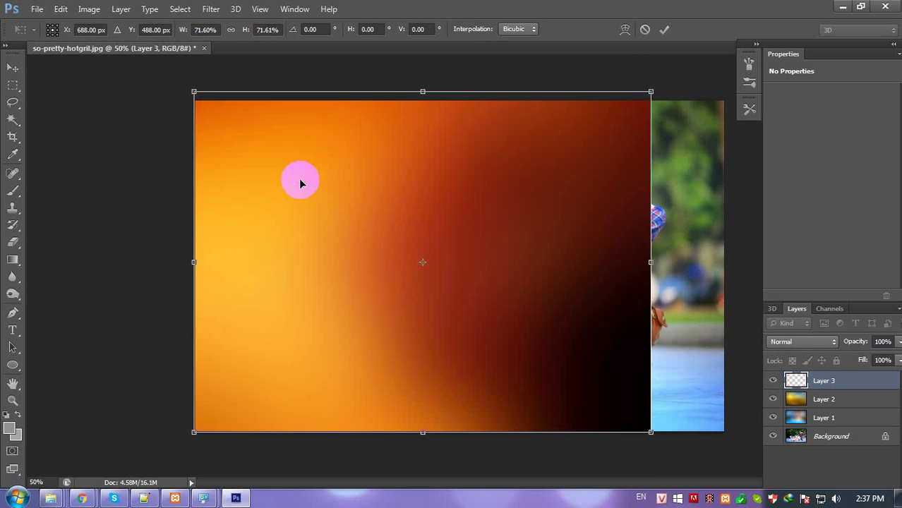
left_click_drag(651, 92, 722, 99)
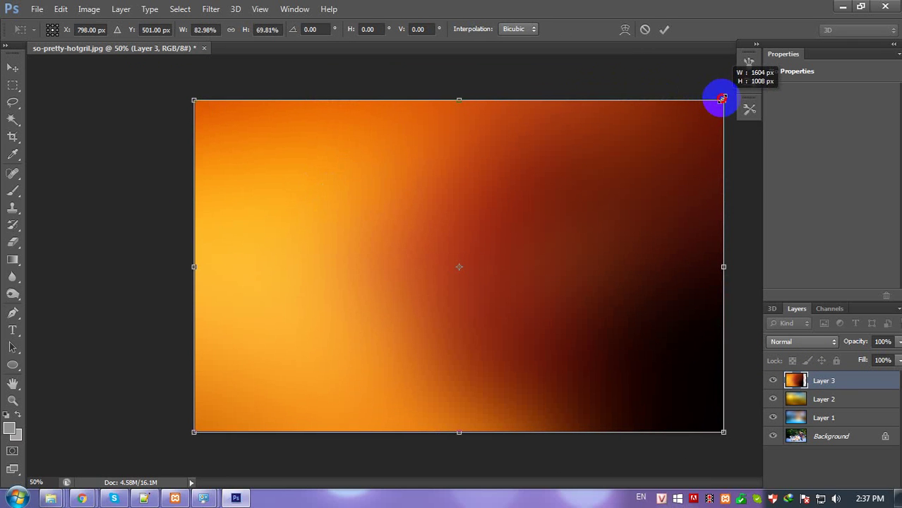
key("Return")
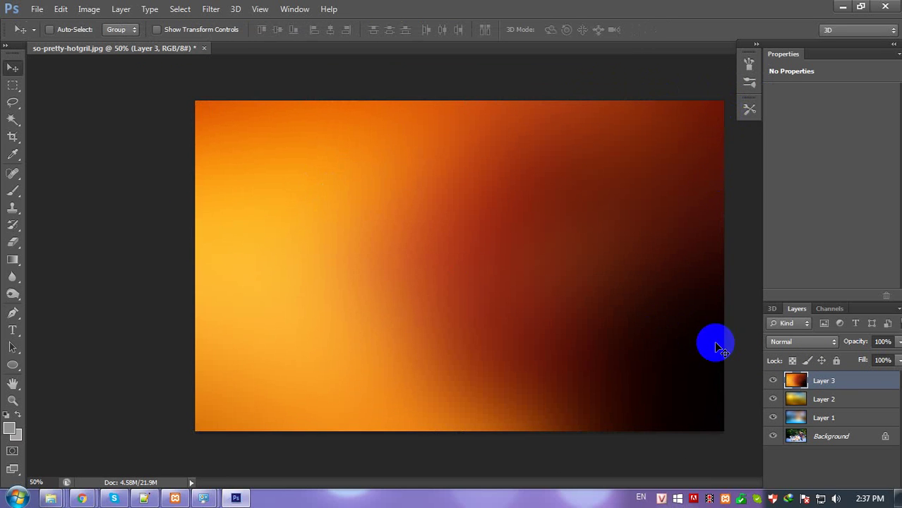
left_click(797, 343)
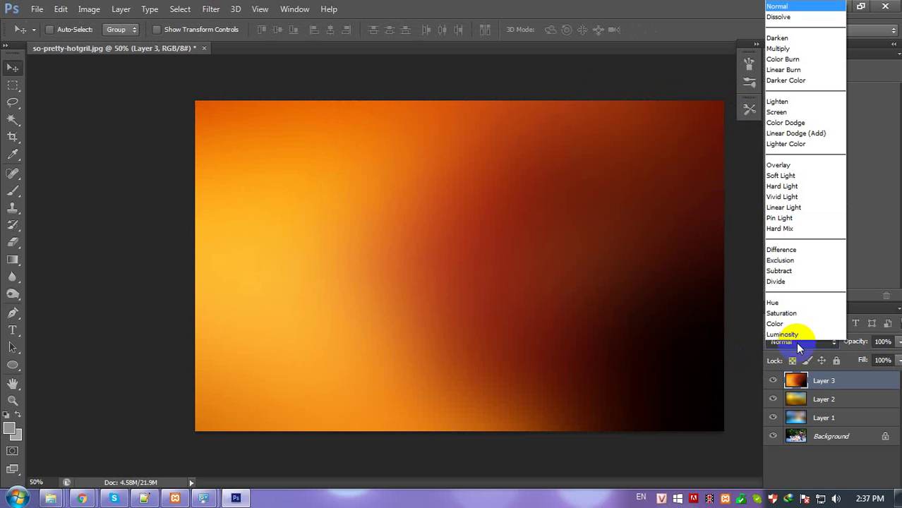
- Blend Layer 3 in Screen at exactly 20% opacity and close the Properties panel group
left_click(784, 112)
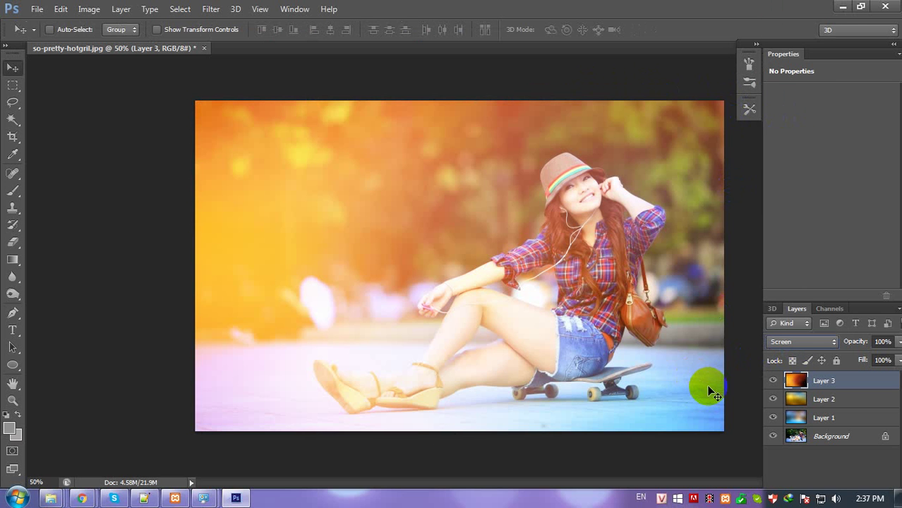
left_click(898, 341)
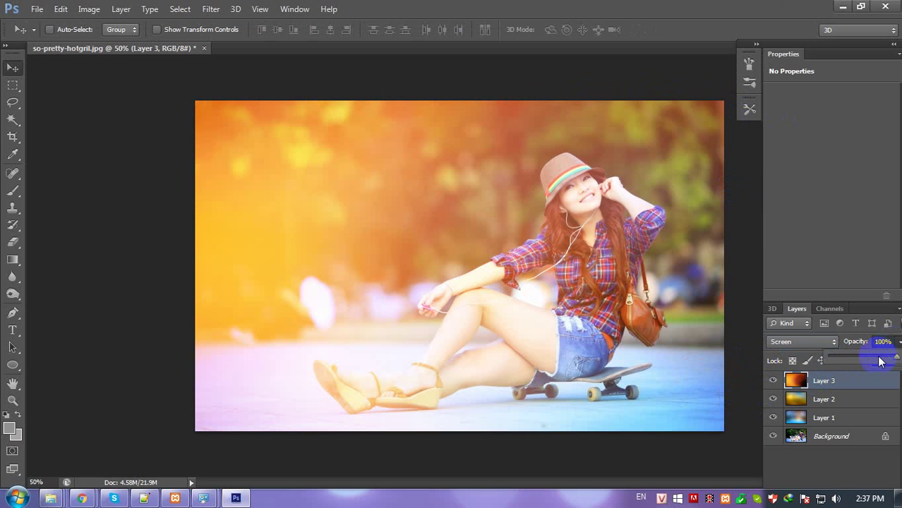
left_click_drag(878, 361, 850, 360)
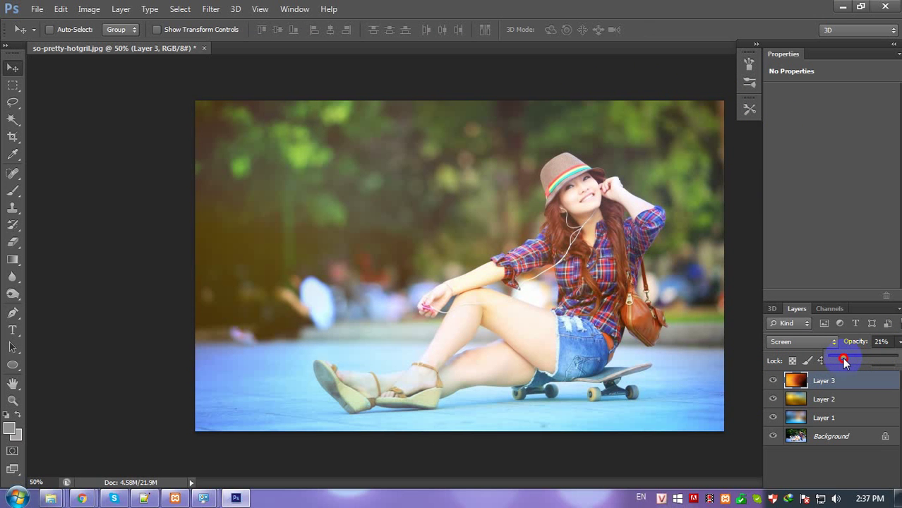
left_click(883, 360)
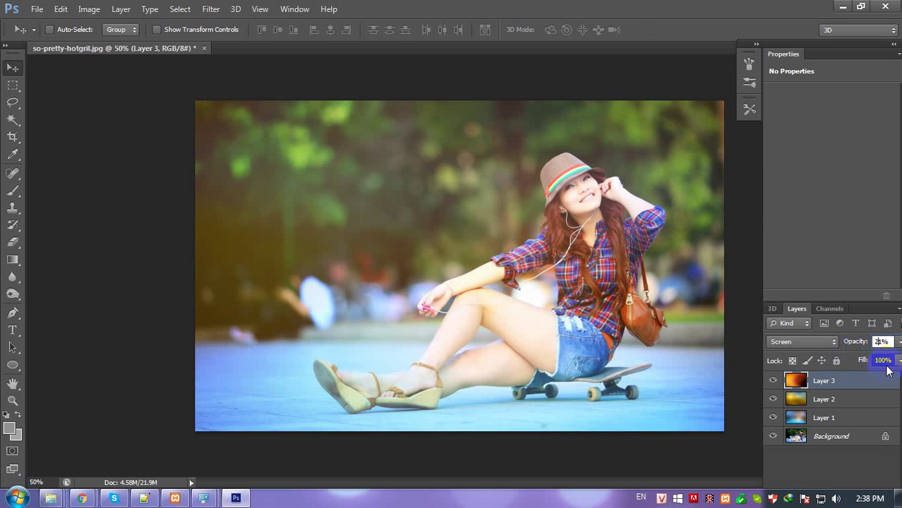
key("Return")
key("ctrl+i")
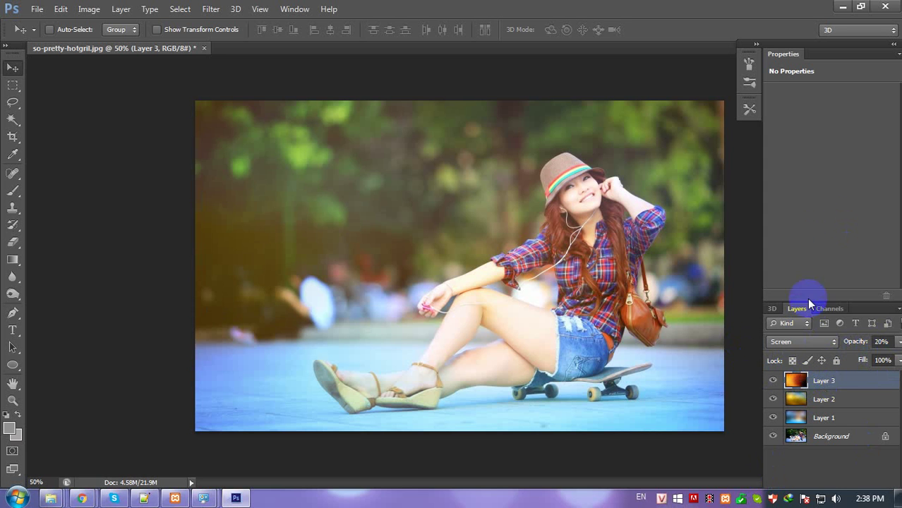
left_click(899, 58)
left_click(854, 76)
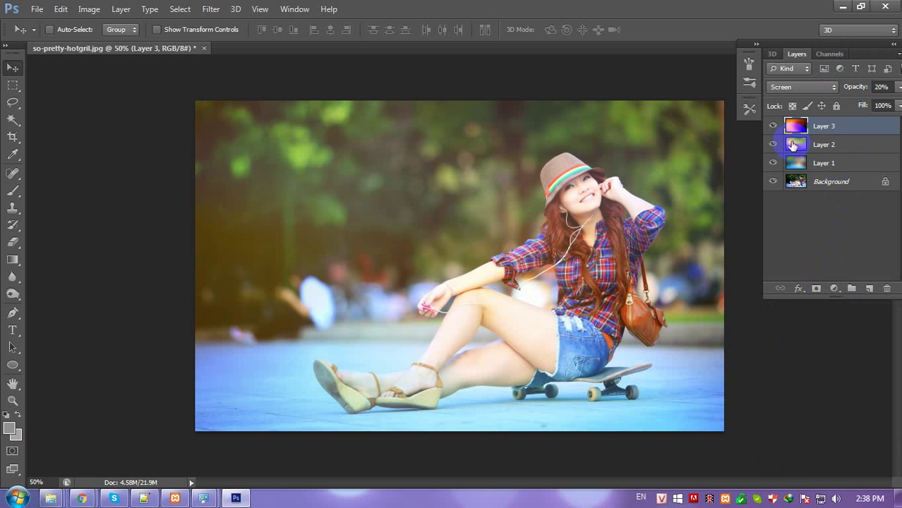
- Duplicate Layer 3 and flip the copy horizontally
left_click_drag(822, 127, 870, 287)
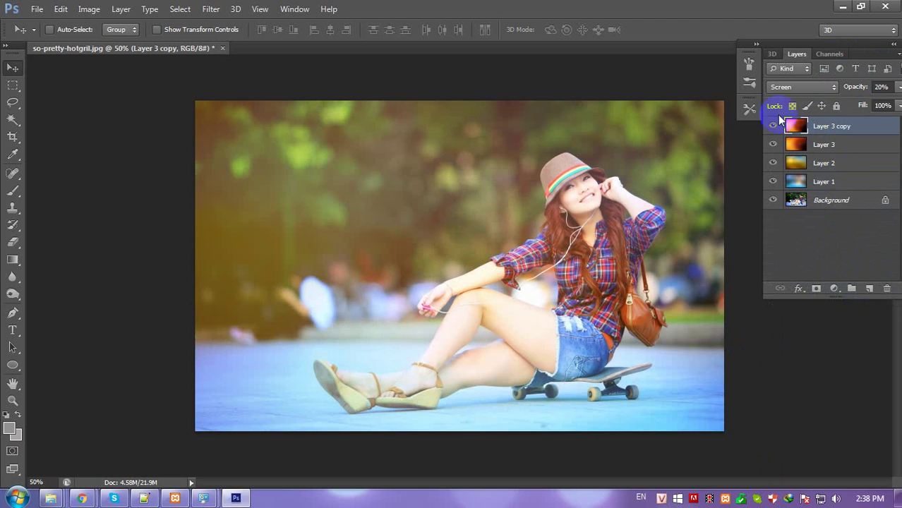
key("ctrl+t")
right_click(496, 232)
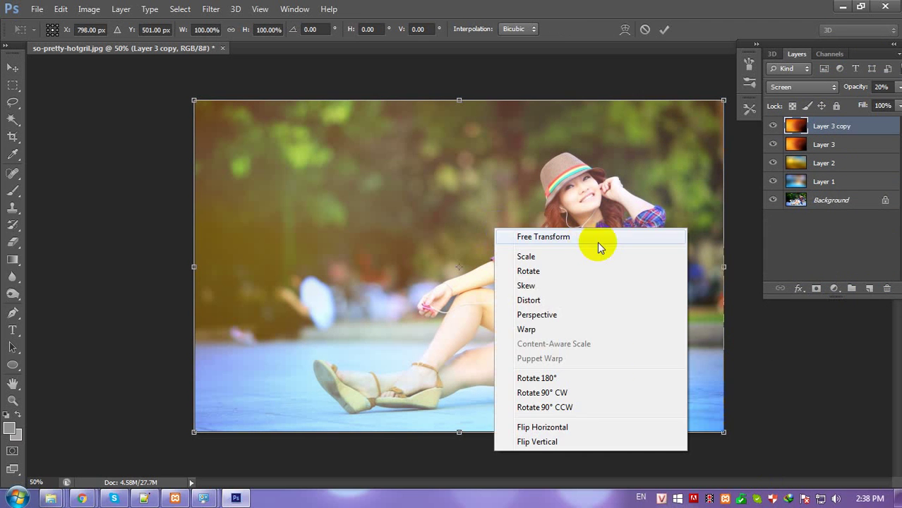
left_click(545, 427)
key("Return")
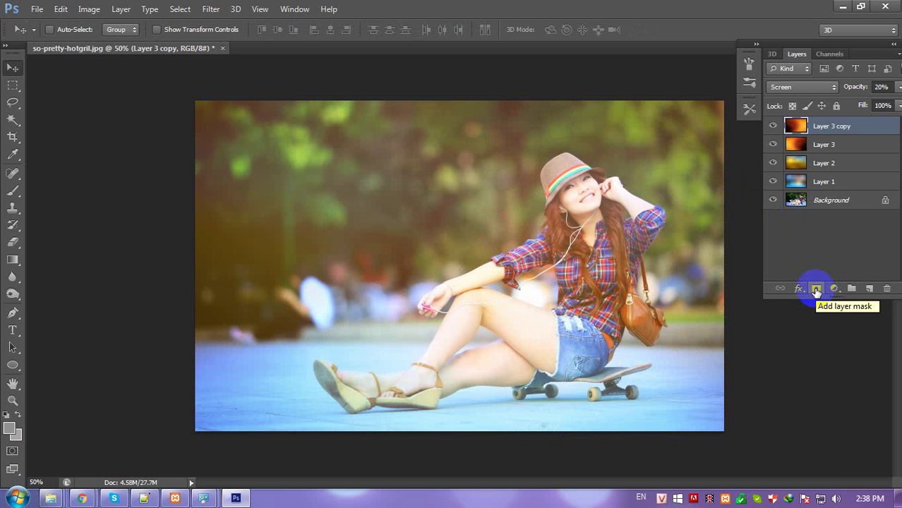
- Add a layer mask to Layer 3 copy and fade it with a linear gradient
left_click(816, 290)
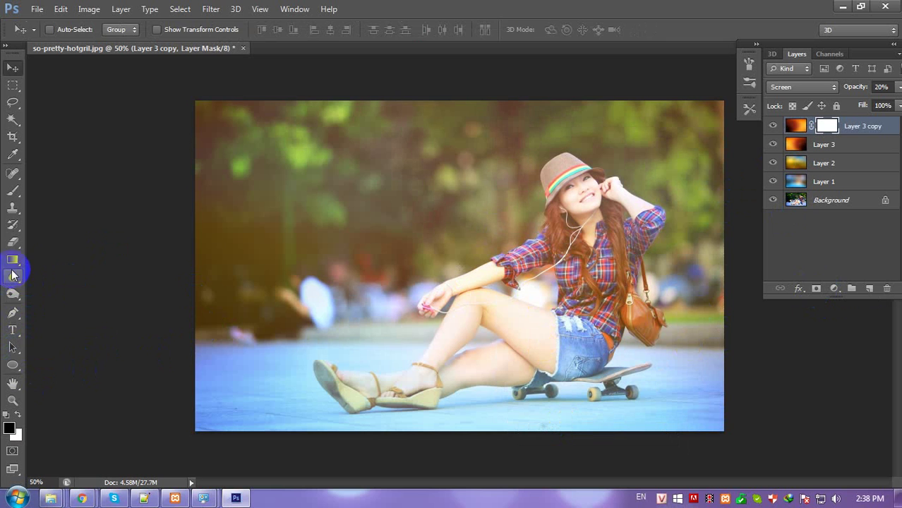
left_click_drag(12, 258, 77, 255)
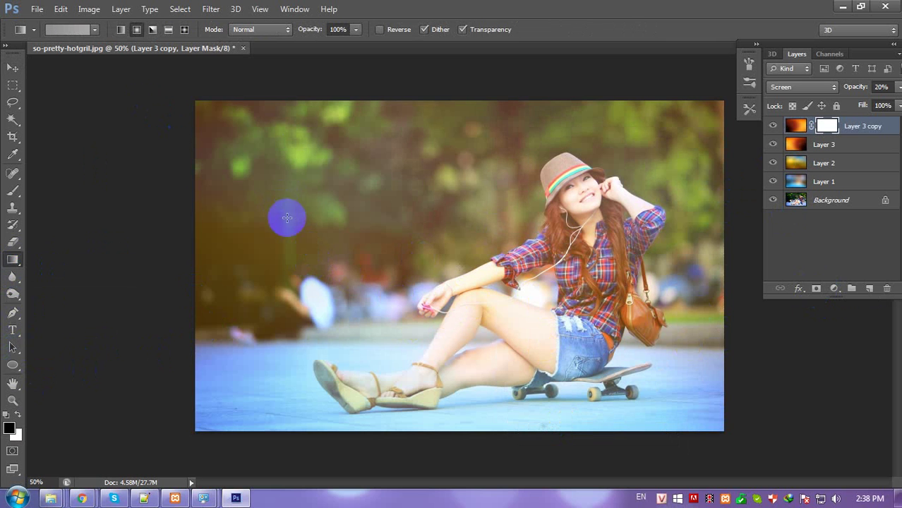
left_click(121, 29)
left_click_drag(273, 262, 612, 267)
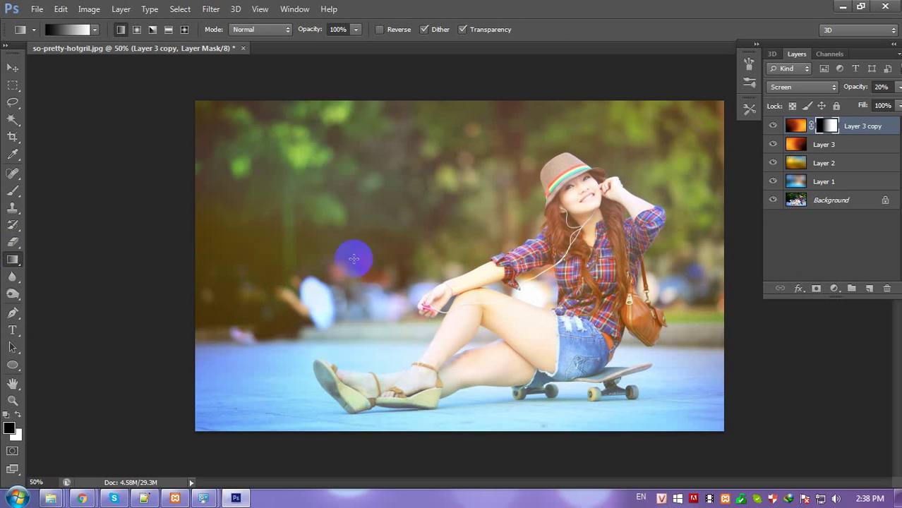
left_click(772, 126)
left_click(773, 126)
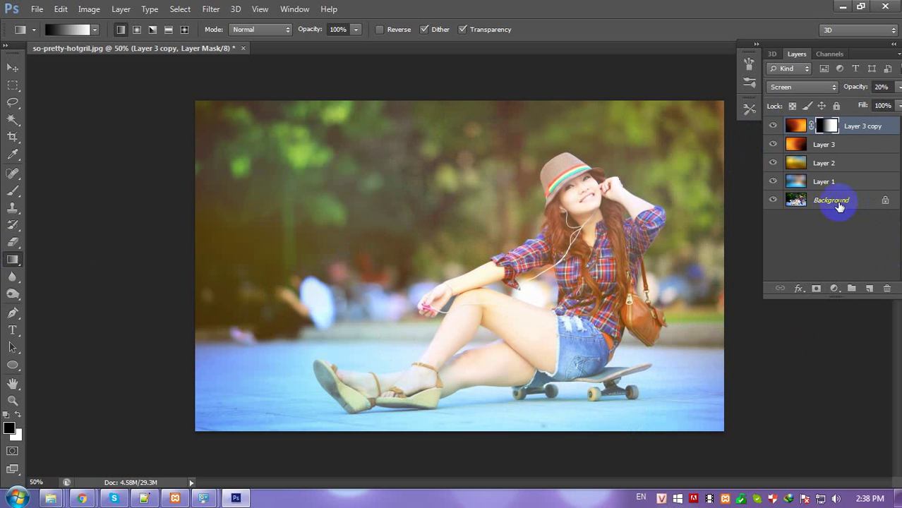
left_click(855, 131)
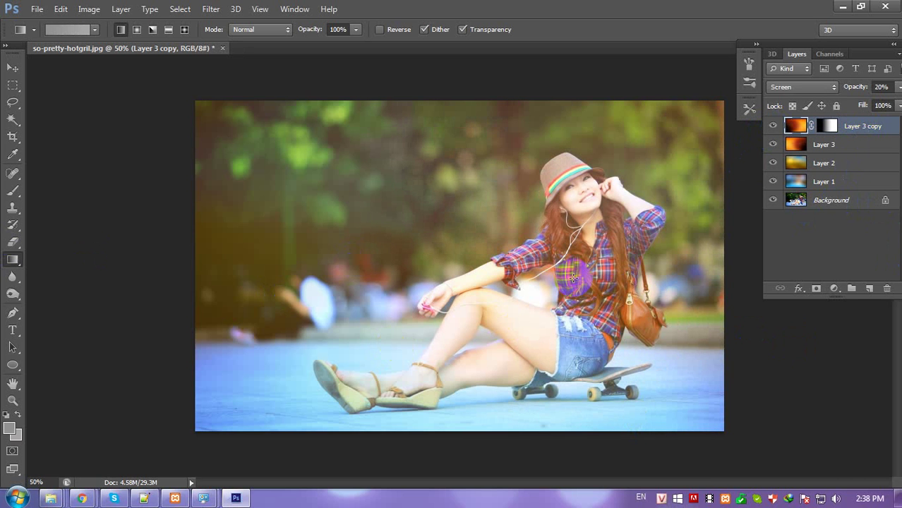
- Open texture 14.png from the Texture folder
key("ctrl+o")
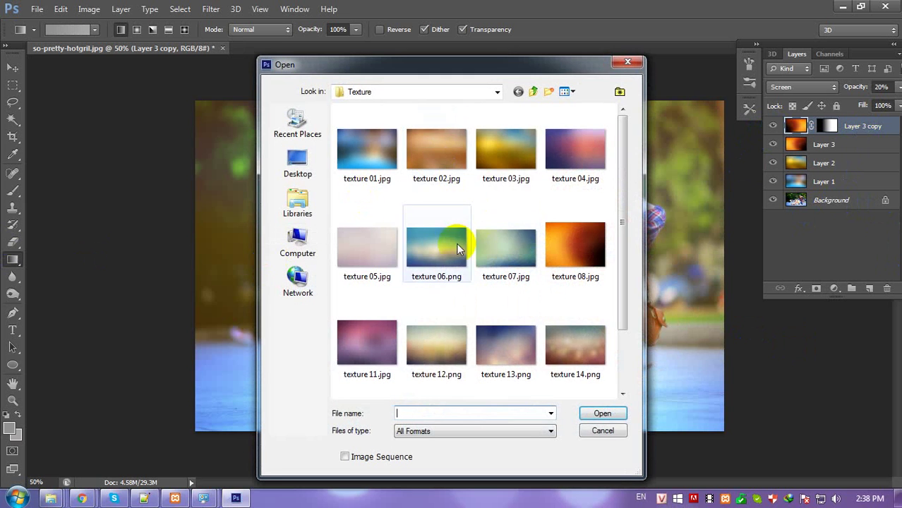
left_click(484, 168)
left_click(599, 415)
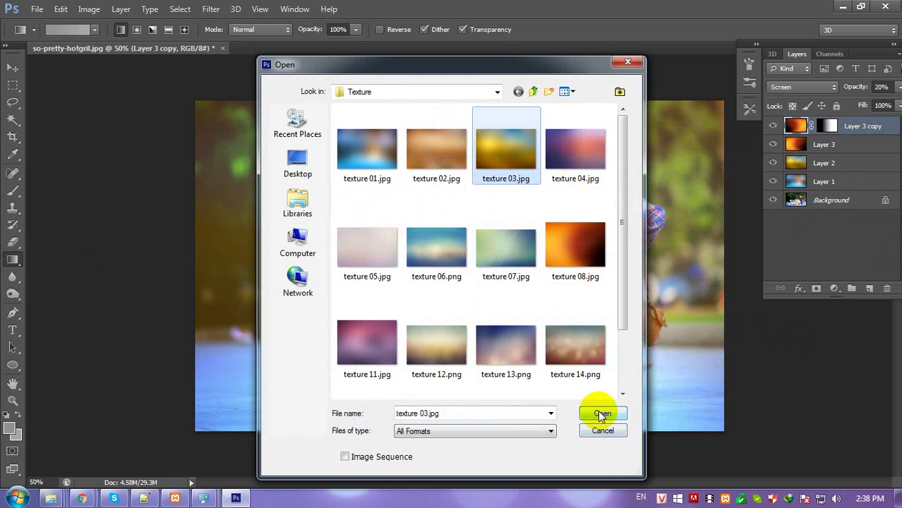
left_click(427, 252)
left_click(356, 244)
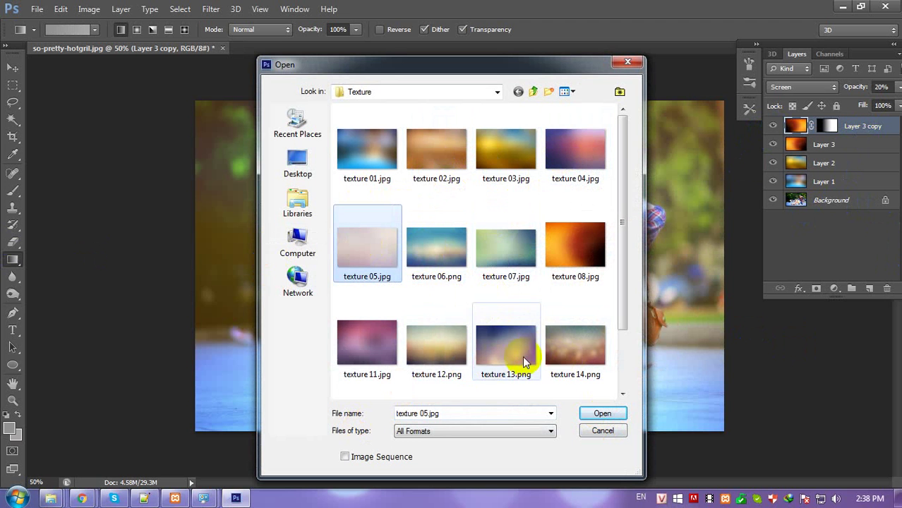
left_click(575, 346)
left_click(602, 414)
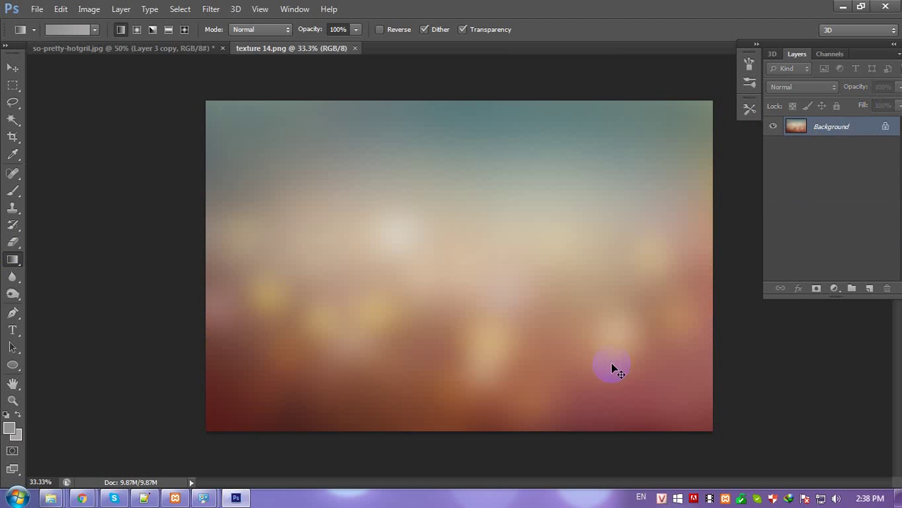
- Paste texture 14 into the photo as Layer 4, scaled to fit the canvas
key("ctrl+a")
key("ctrl+w")
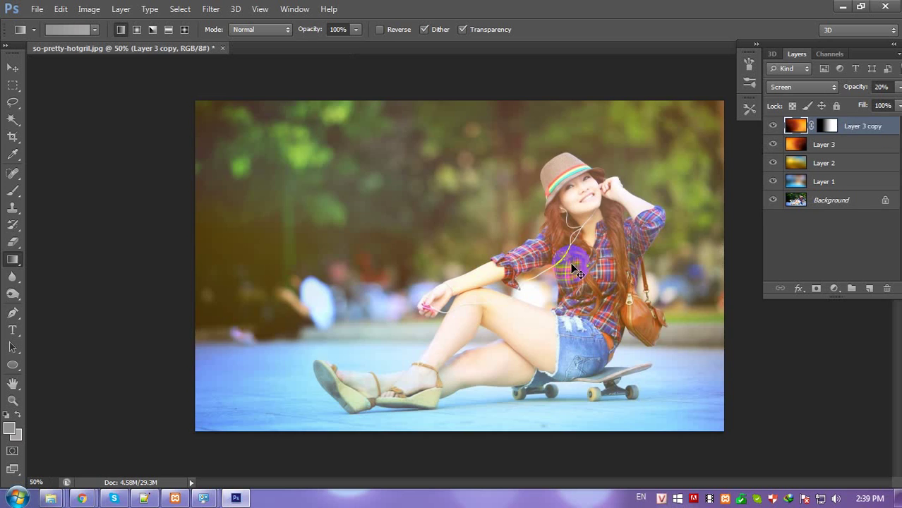
key("ctrl+v")
key("ctrl+t")
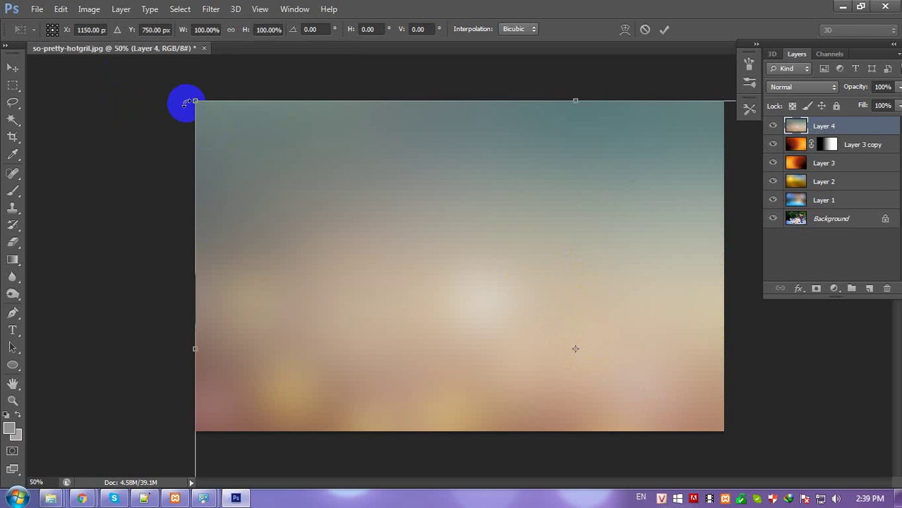
mouse_move(198, 104)
left_mouse_down()
mouse_move(335, 211)
mouse_move(338, 184)
left_mouse_up()
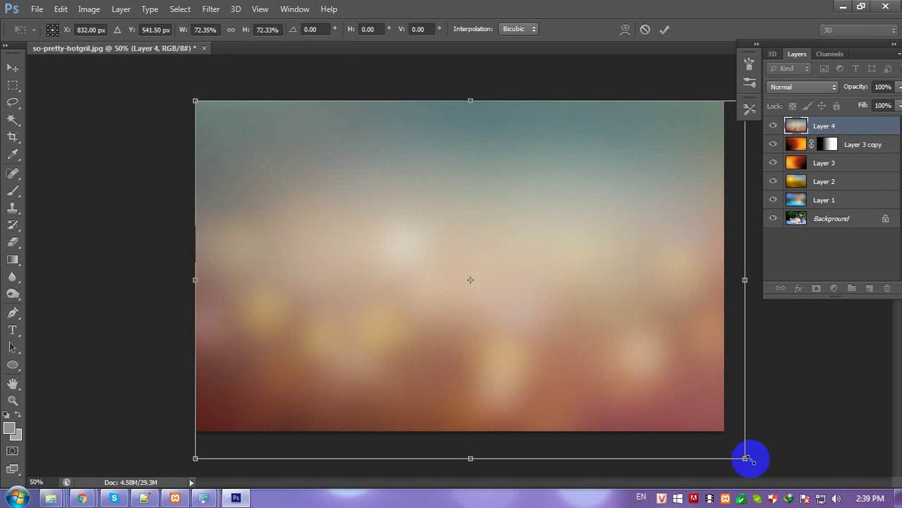
left_click_drag(745, 456, 723, 430)
key("Return")
key("g")
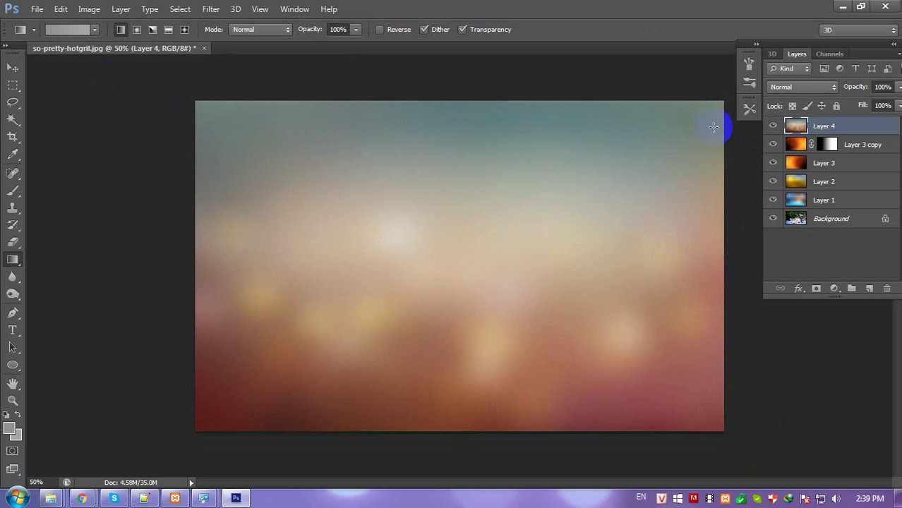
- Set Layer 4's bokeh texture to Color Burn blend mode at 25% opacity
left_click(778, 87)
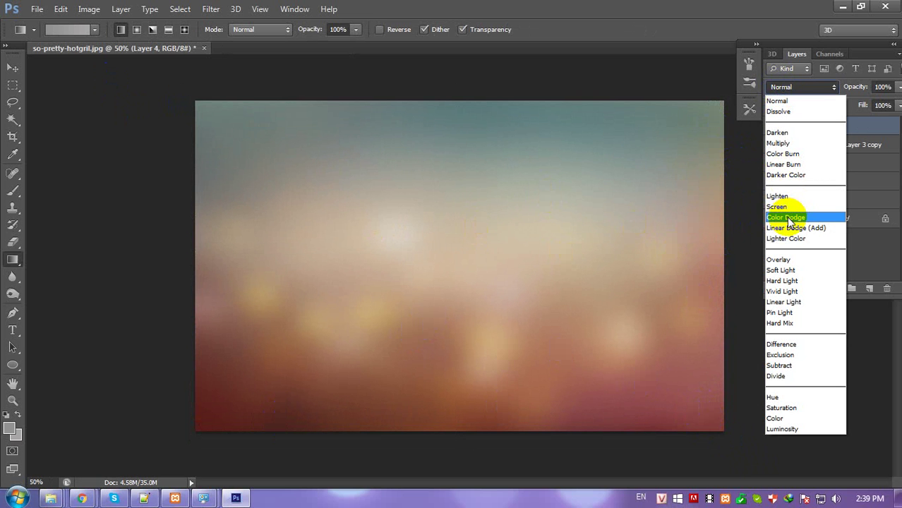
left_click(787, 154)
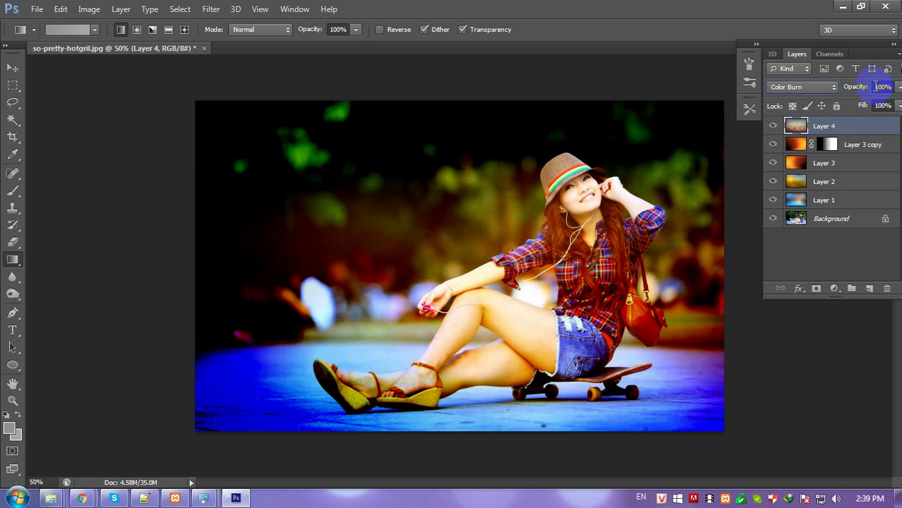
left_click_drag(894, 87, 851, 107)
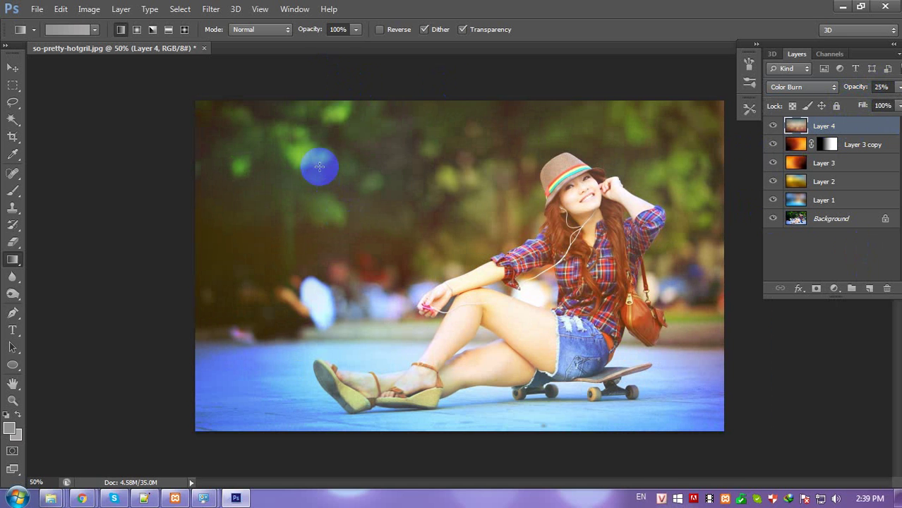
- Open texture 07.jpg and bring it into the photo as Layer 5
key("ctrl+o")
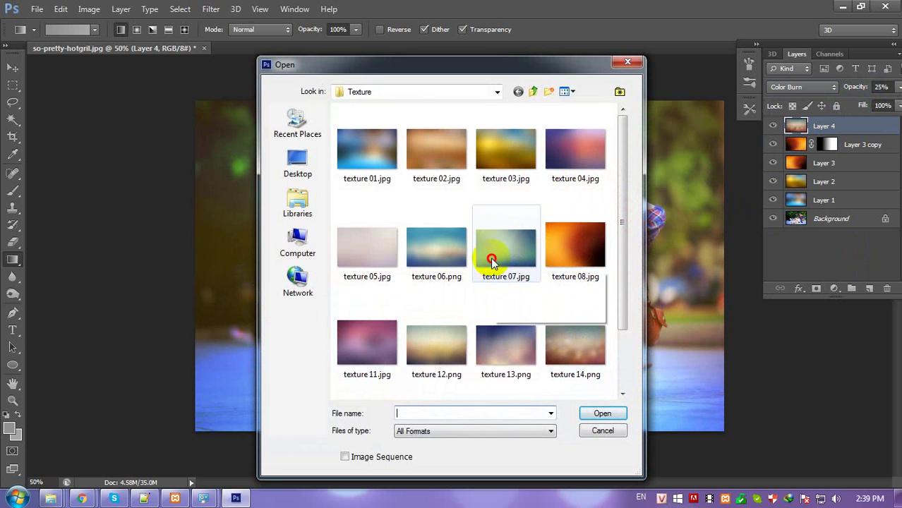
left_click(493, 255)
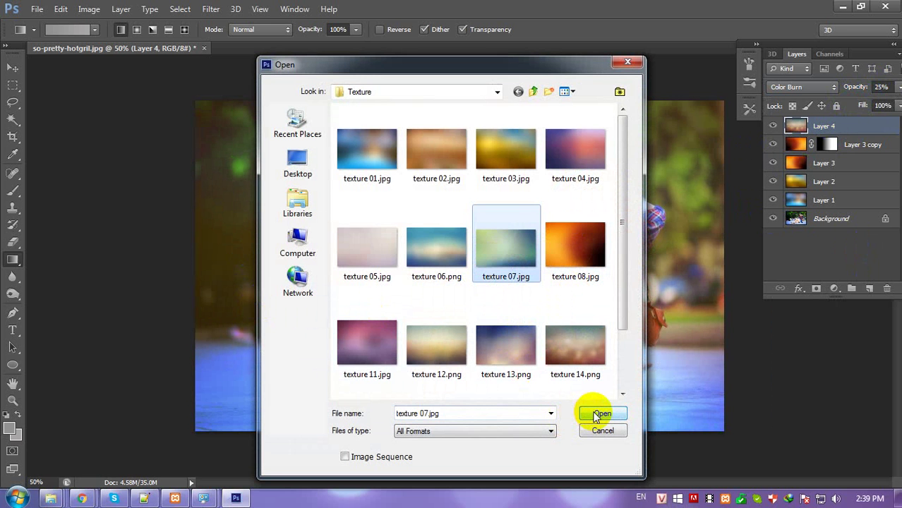
left_click(601, 415)
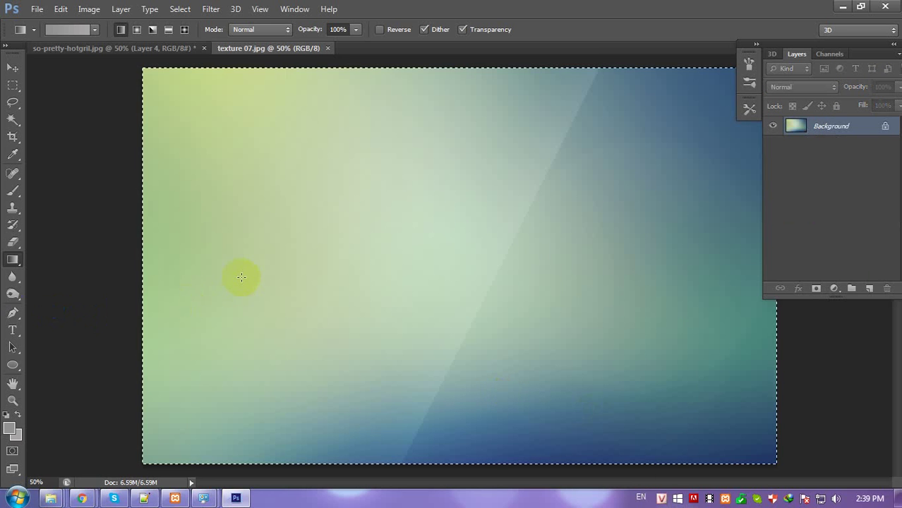
key("ctrl+w")
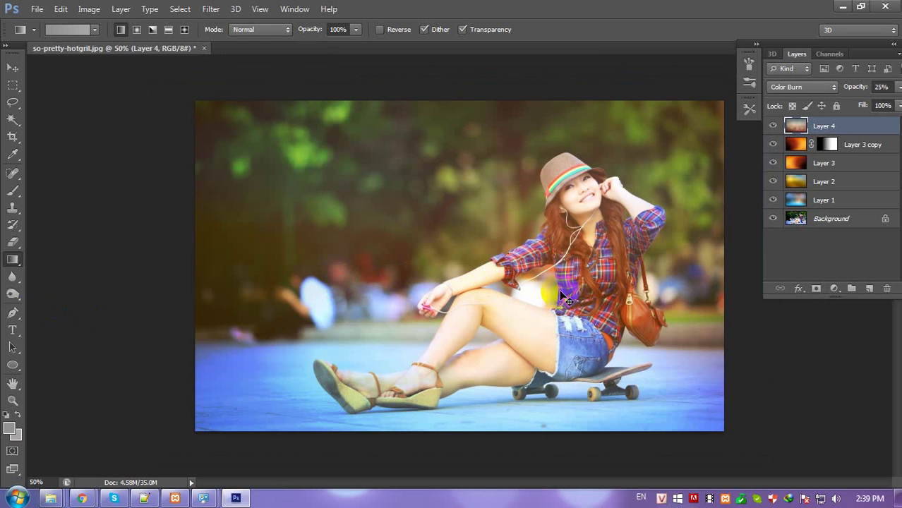
left_click_drag(564, 299, 503, 269)
- Scale and move the Layer 5 texture so it fills the whole canvas
key("ctrl+t")
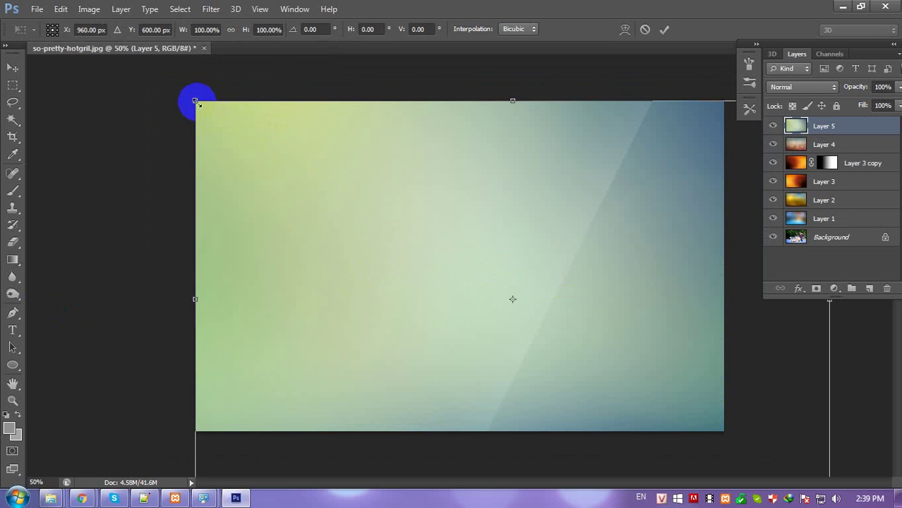
left_click_drag(195, 101, 244, 138)
mouse_move(422, 227)
left_mouse_down()
mouse_move(387, 198)
mouse_move(406, 203)
mouse_move(395, 201)
left_mouse_up()
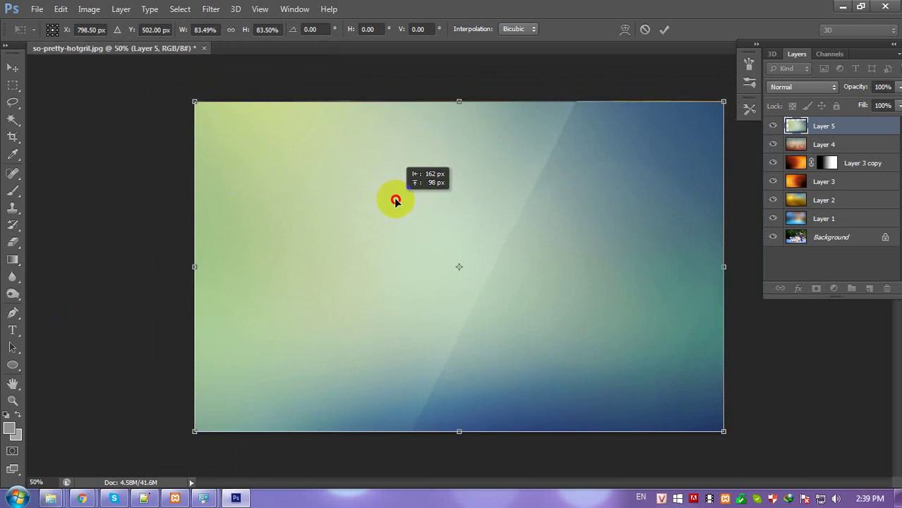
key("Return")
key("g")
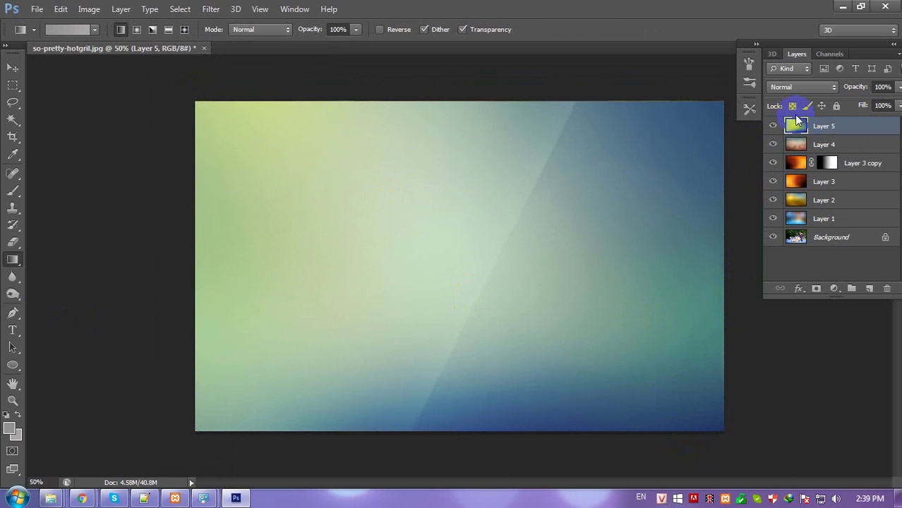
- Set Layer 5's green-to-blue gradient to Soft Light blend mode at 20% opacity
left_click(791, 87)
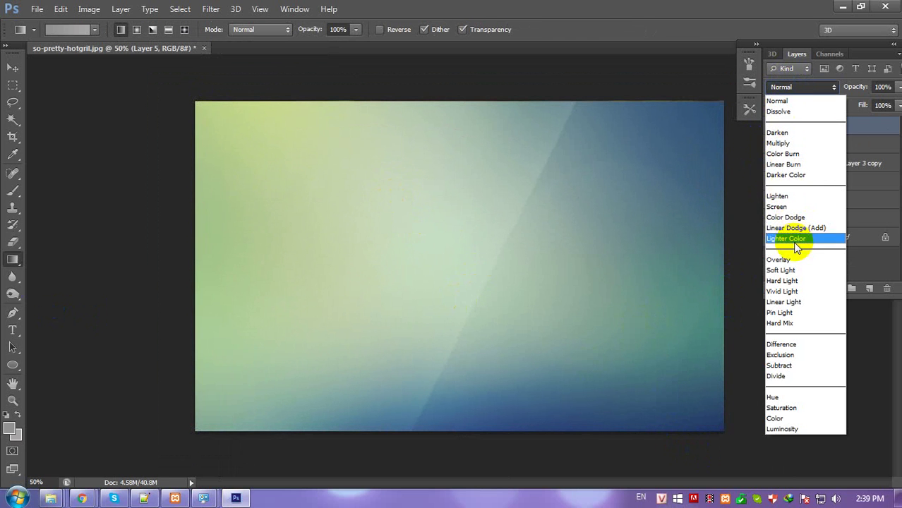
left_click(788, 270)
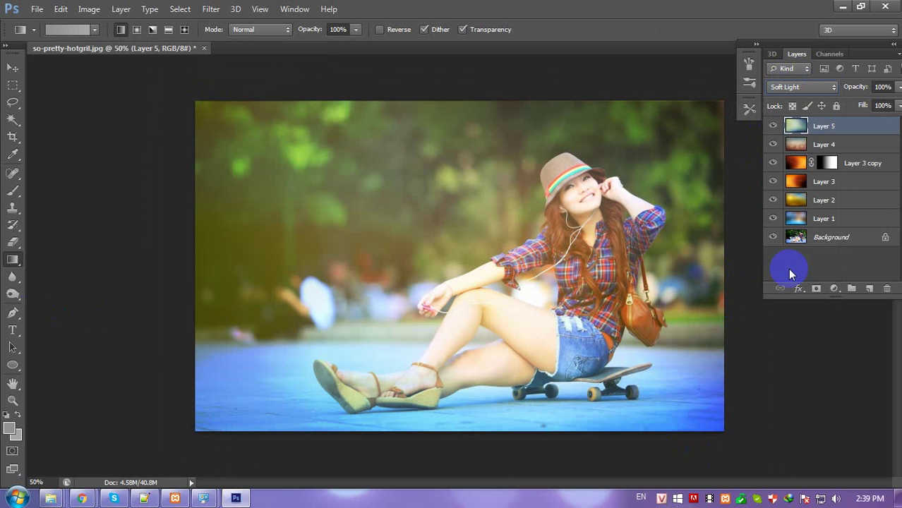
left_click(898, 92)
left_click(853, 103)
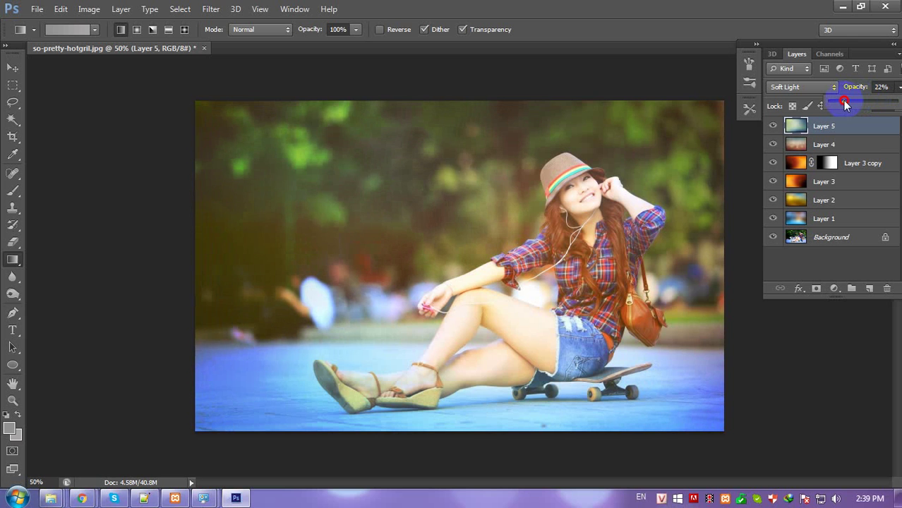
left_click_drag(844, 101, 841, 102)
left_click(840, 131)
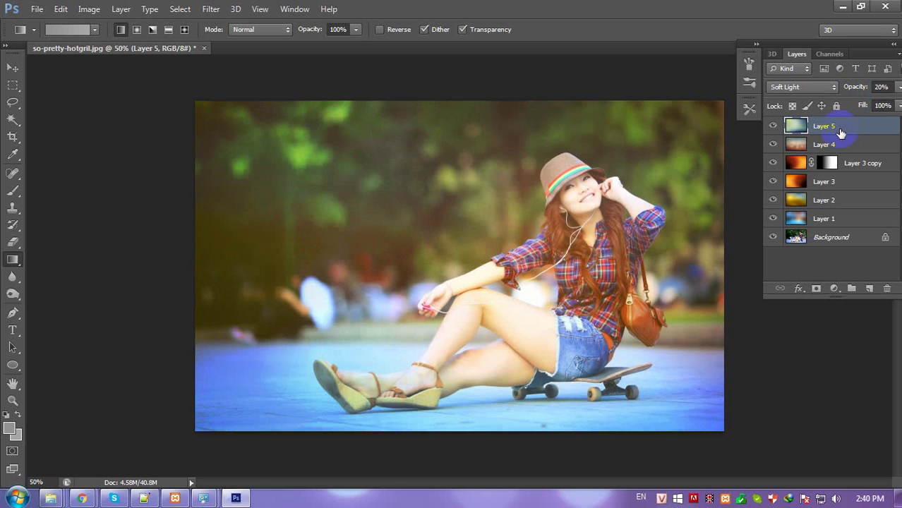
- Create Layer 5 copy and set it to Linear Burn mode with 10% opacity
left_click_drag(839, 128, 869, 288)
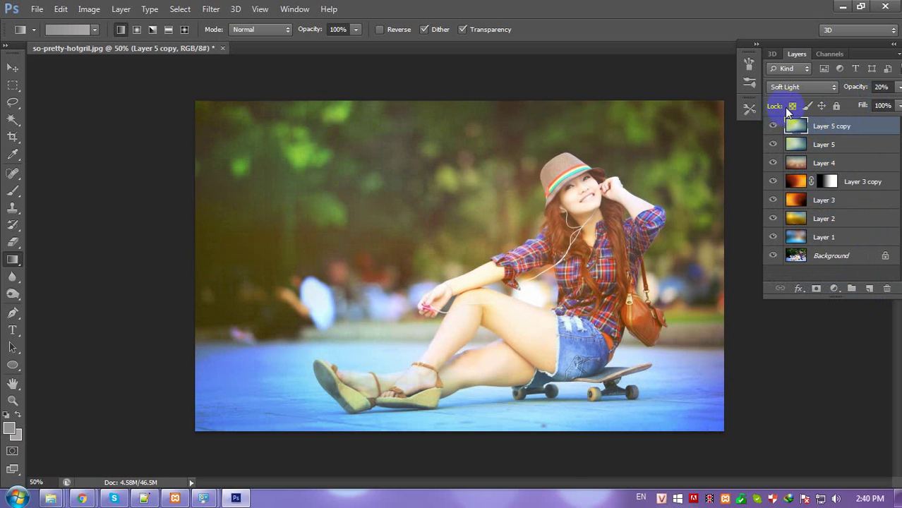
left_click(791, 86)
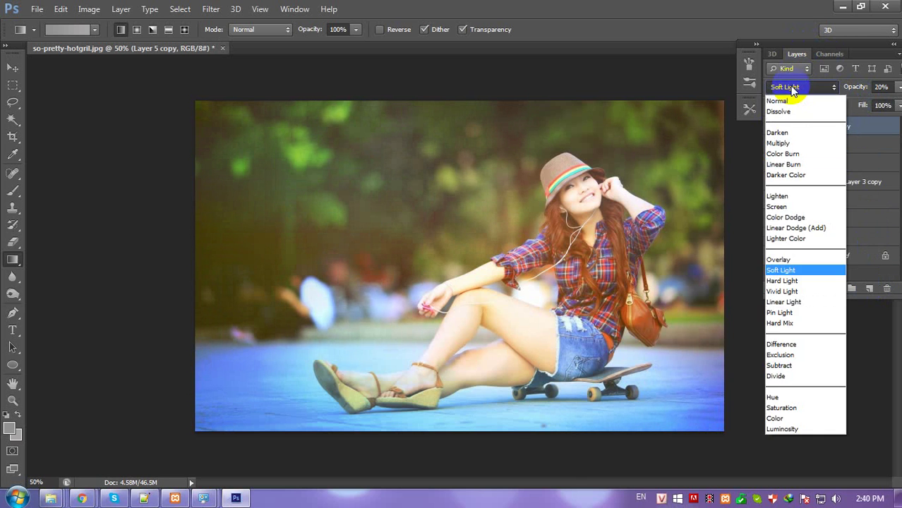
left_click(783, 164)
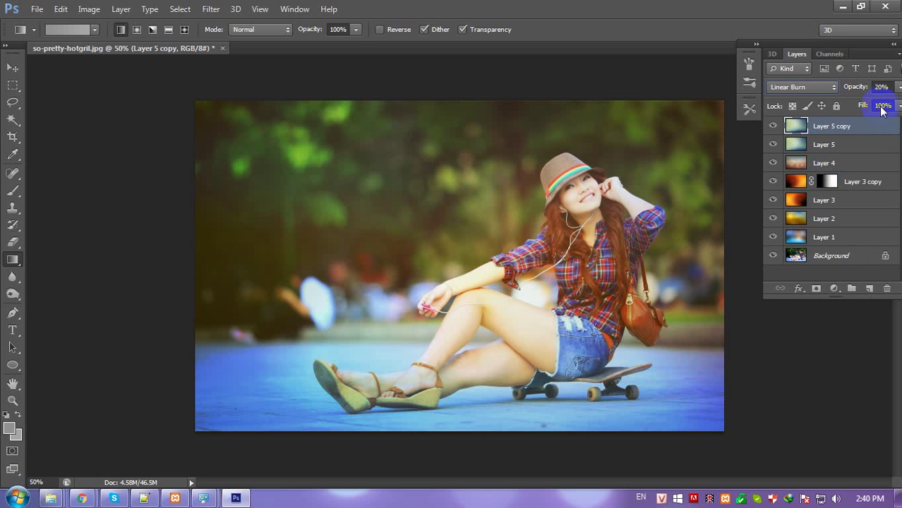
left_click(890, 86)
type("0")
key("Return")
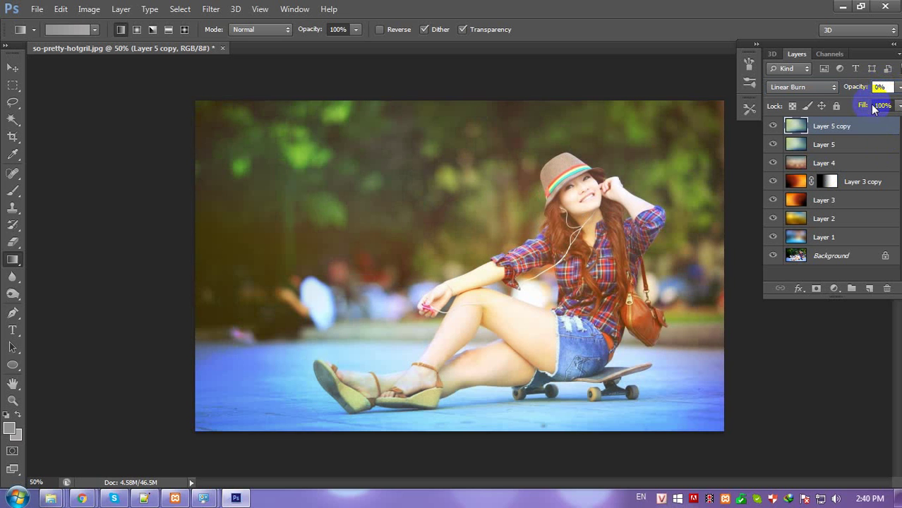
type("10")
key("Return")
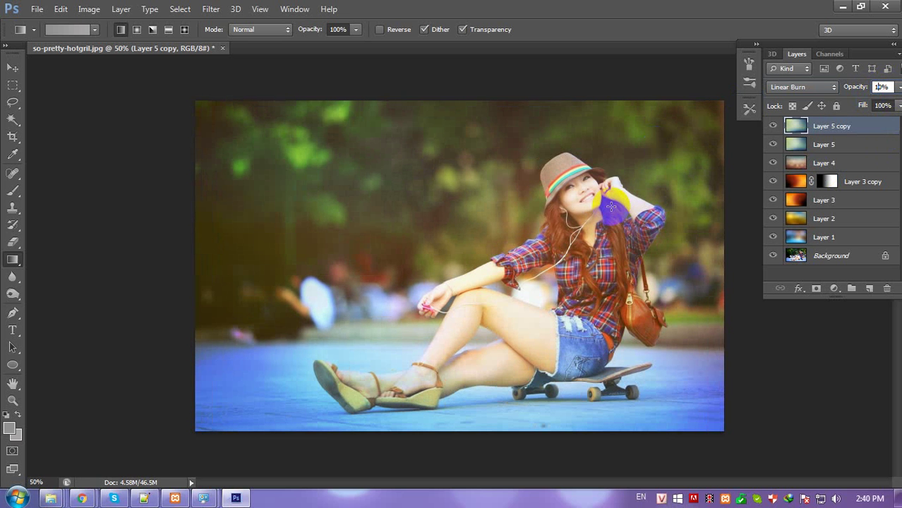
left_click(831, 129)
left_click(439, 254)
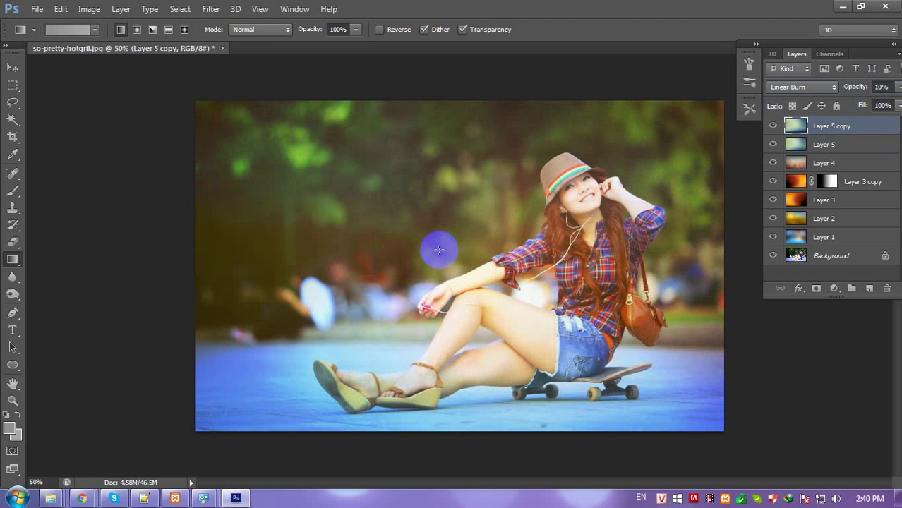
- Open texture 11.jpg and paste it into the photo as Layer 6
left_click(35, 8)
left_click(58, 37)
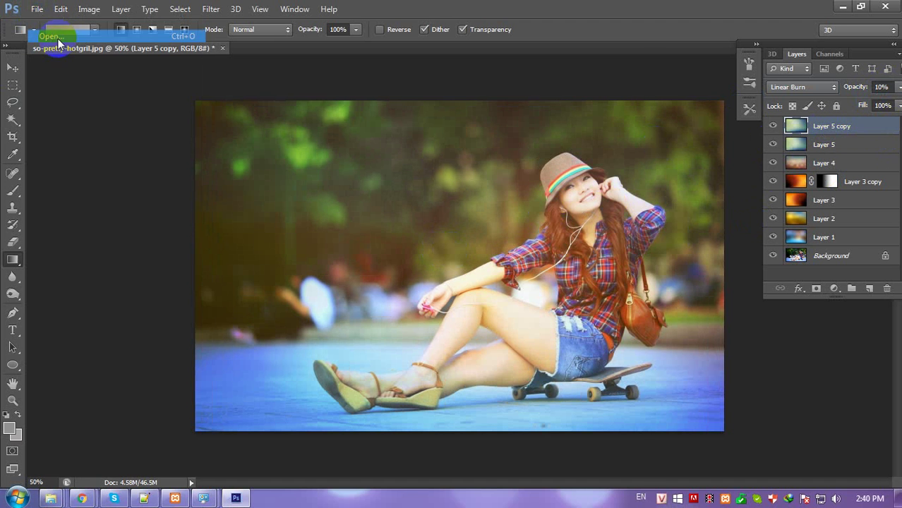
left_click(356, 344)
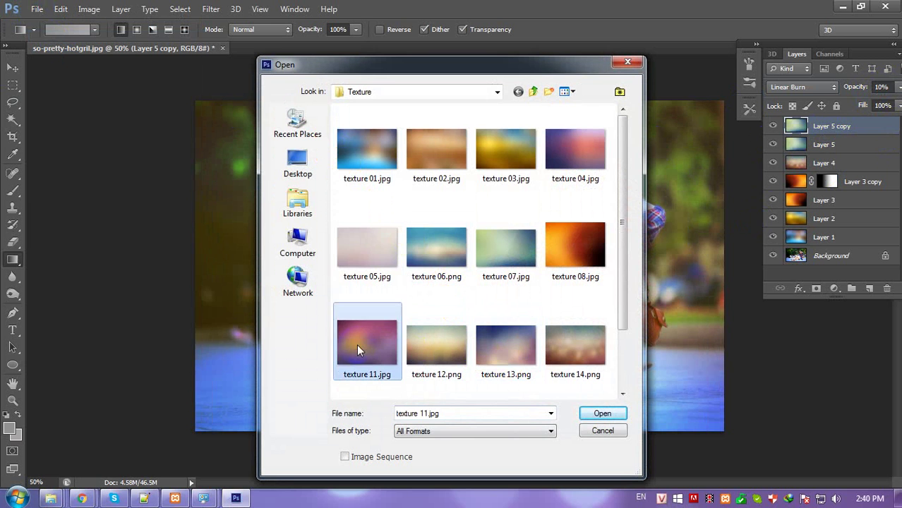
left_click(603, 413)
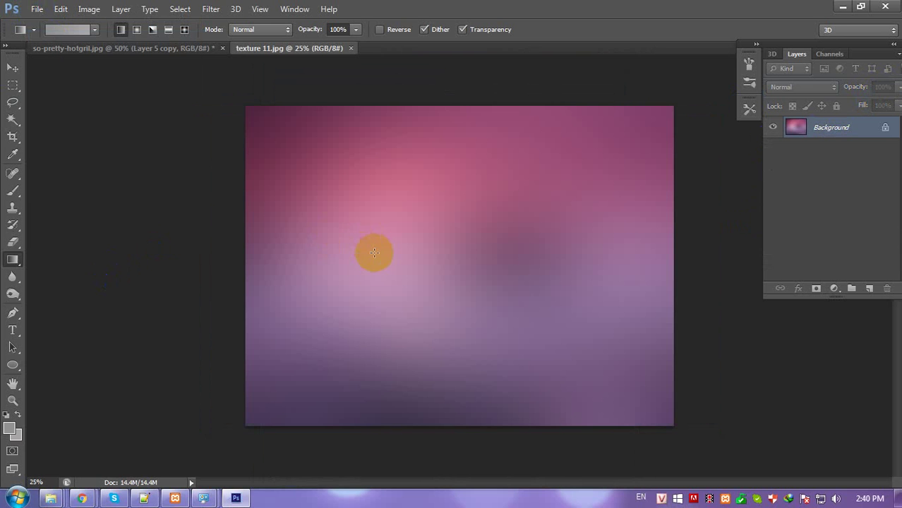
key("ctrl+a")
key("ctrl+c")
key("ctrl+w")
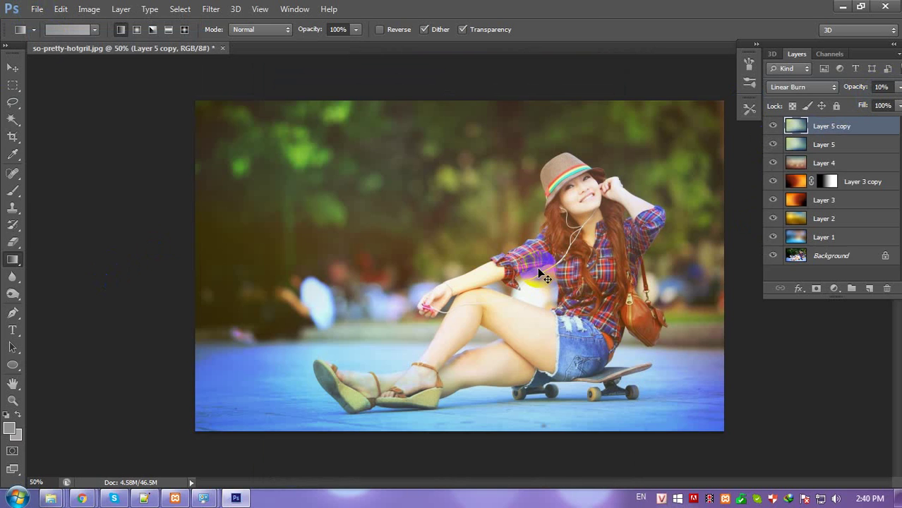
key("ctrl+v")
- Scale and reposition the purple Layer 6 so its edges match the canvas
key("ctrl+t")
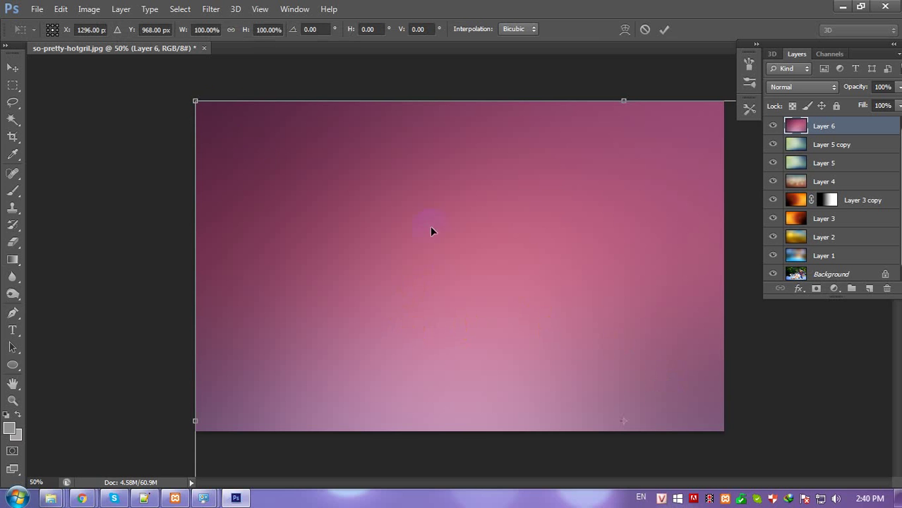
mouse_move(196, 101)
left_mouse_down()
mouse_move(279, 160)
mouse_move(158, 73)
mouse_move(220, 101)
left_mouse_up()
mouse_move(322, 200)
left_mouse_down()
mouse_move(342, 230)
mouse_move(336, 236)
left_mouse_up()
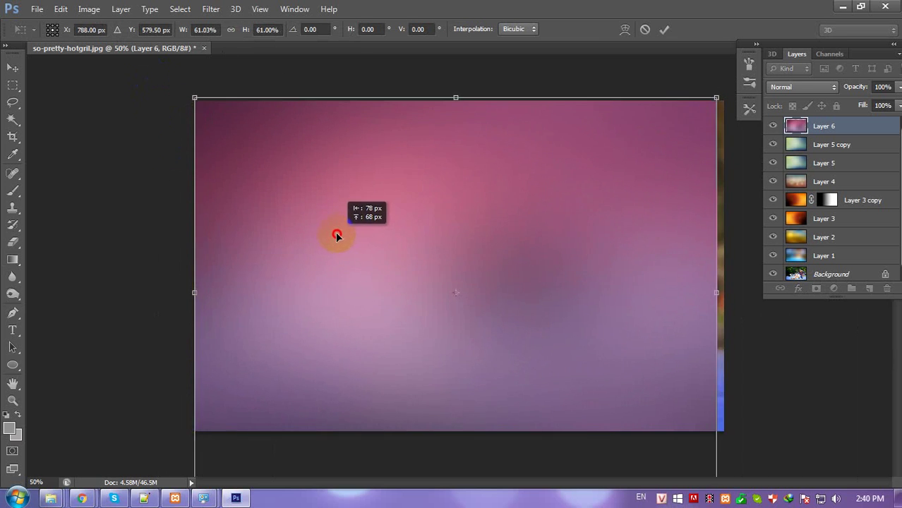
left_click_drag(622, 381, 625, 360)
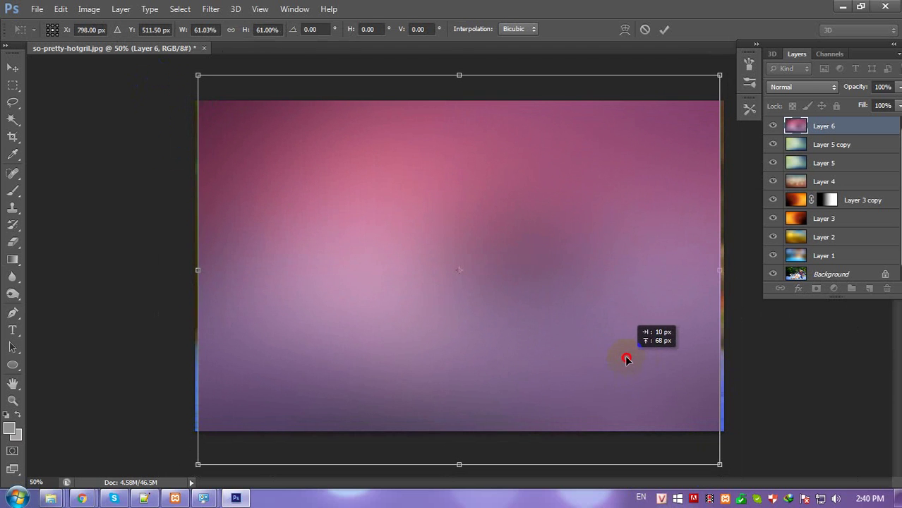
left_click_drag(719, 464, 727, 432)
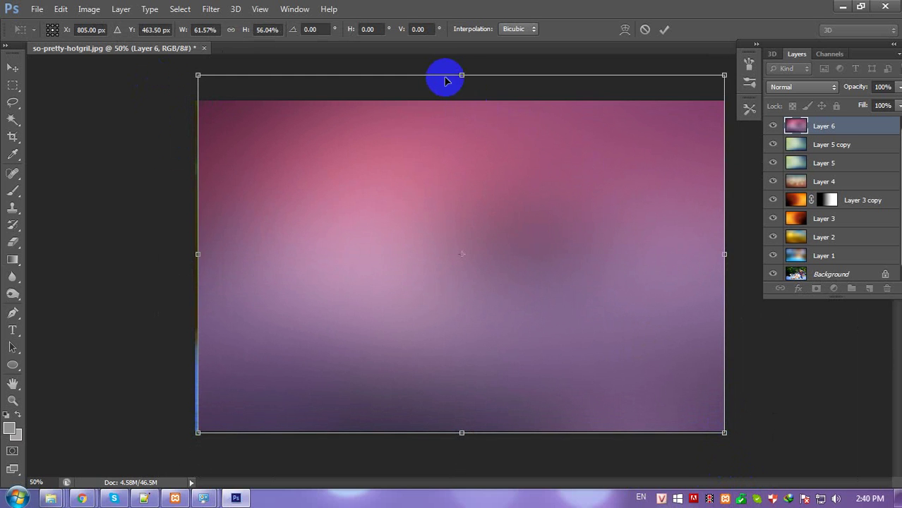
left_click_drag(459, 74, 458, 102)
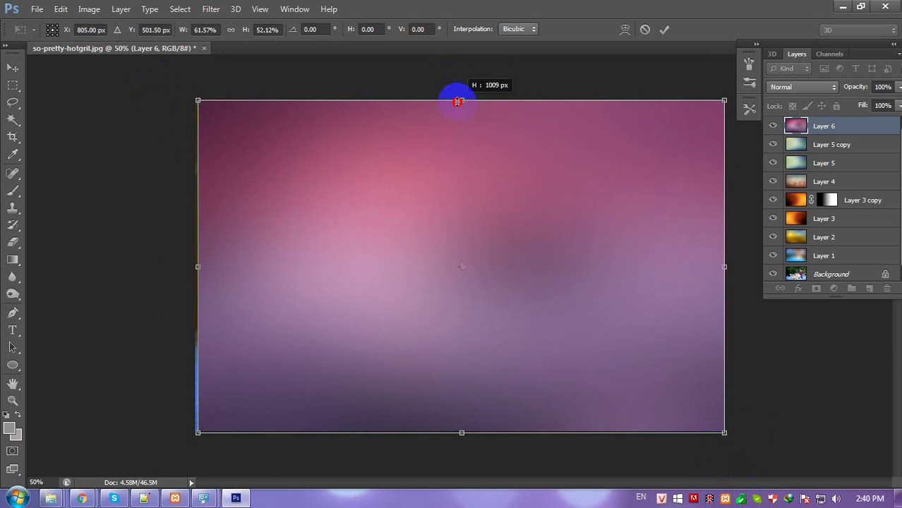
left_click_drag(198, 266, 193, 266)
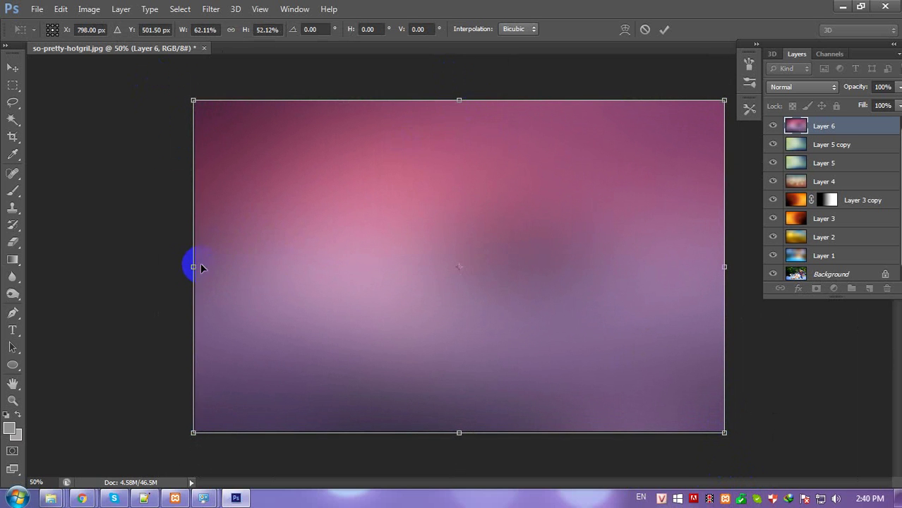
key("g")
key("Return")
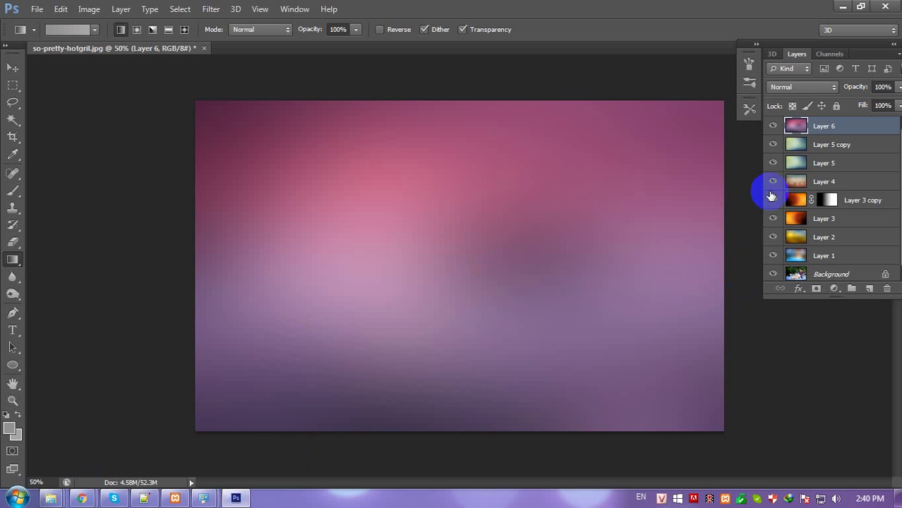
- Set Layer 6's pink-to-purple texture to Vivid Light blend mode at 35% opacity
left_click(781, 86)
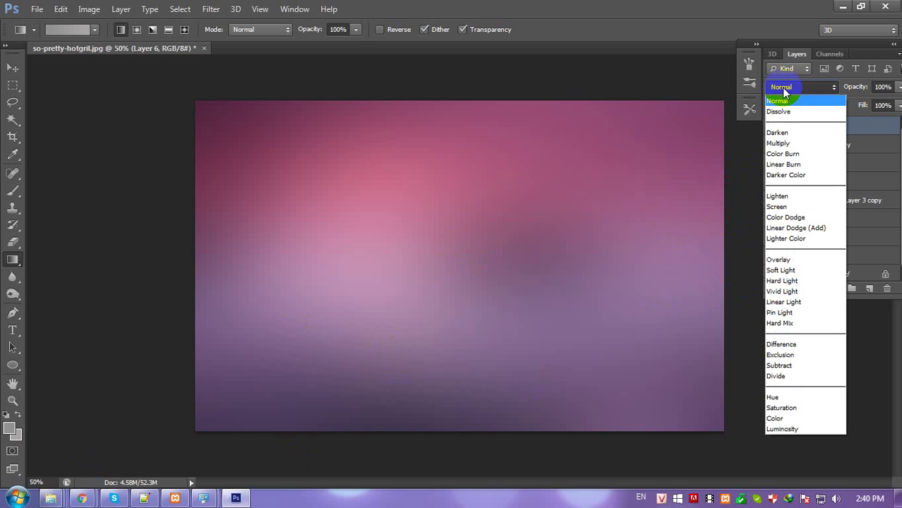
left_click(777, 291)
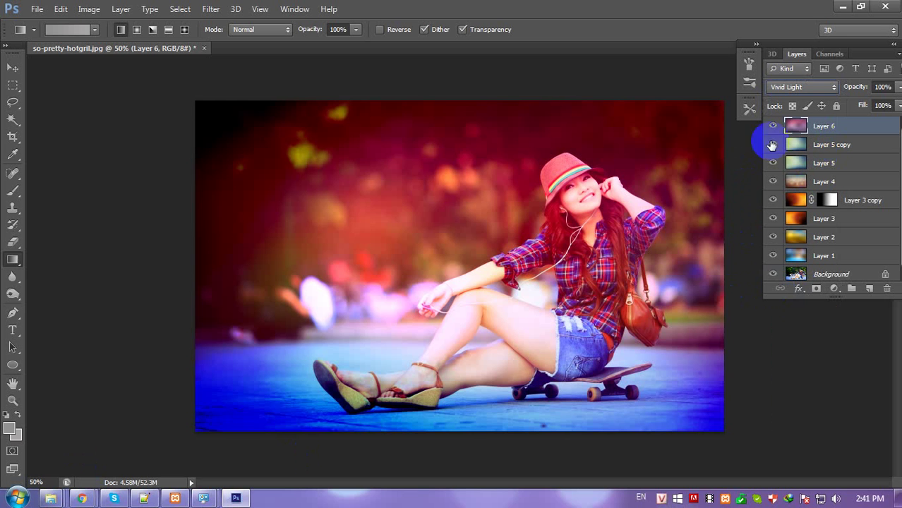
left_click(898, 87)
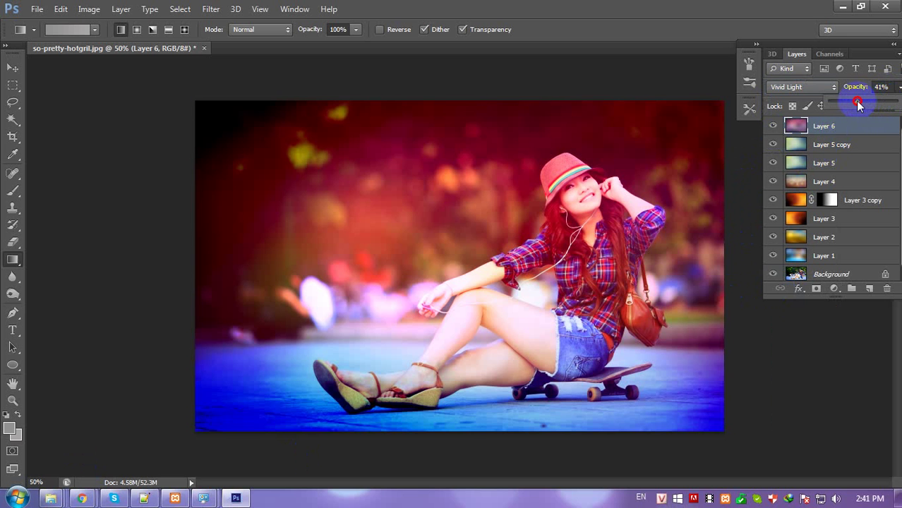
left_click_drag(896, 106, 852, 104)
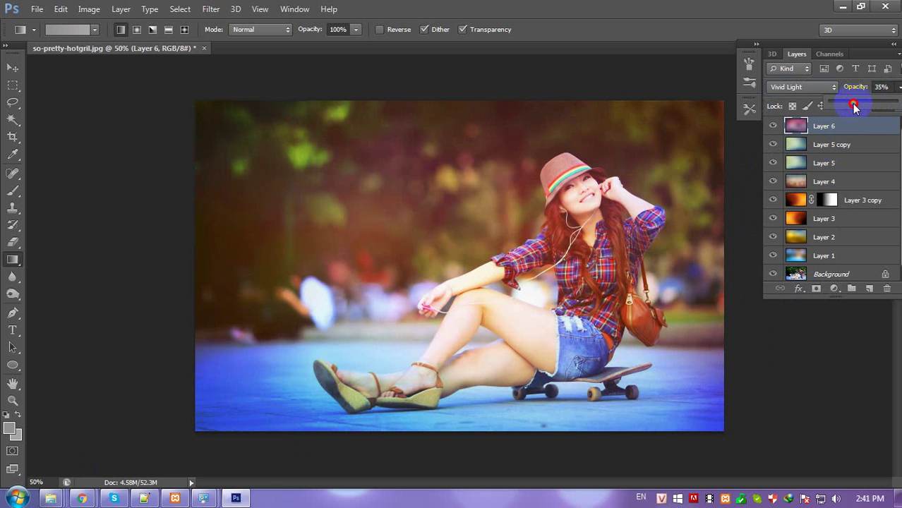
left_click(853, 129)
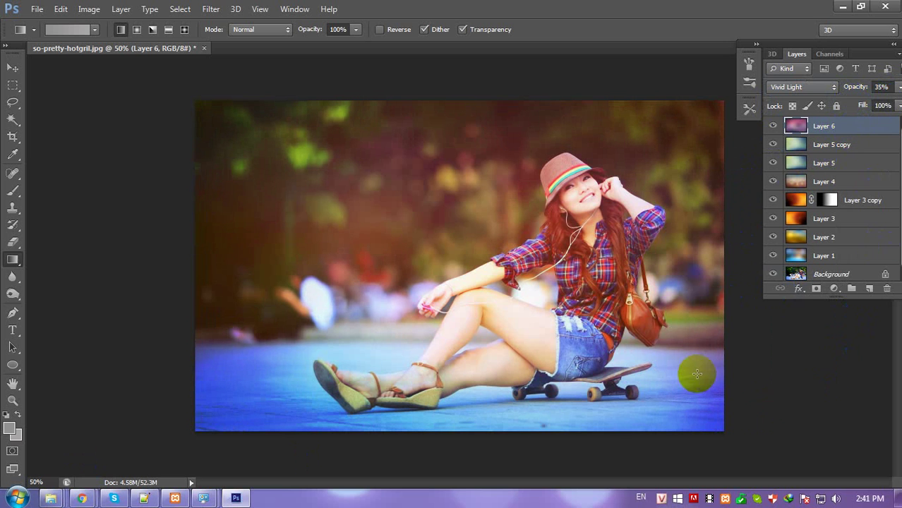
left_click(796, 144)
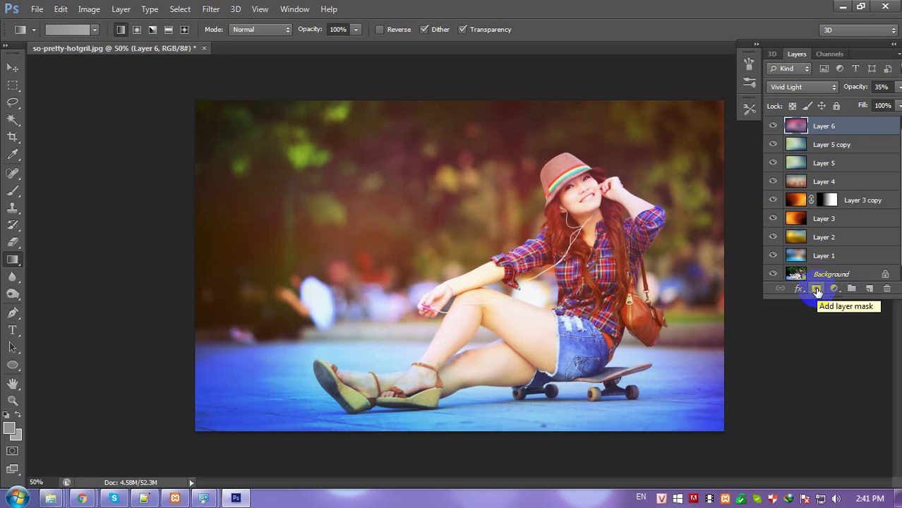
- Add a mask to Layer 6 and paint out the tint around the skateboard with a 123 px brush
left_click(816, 289)
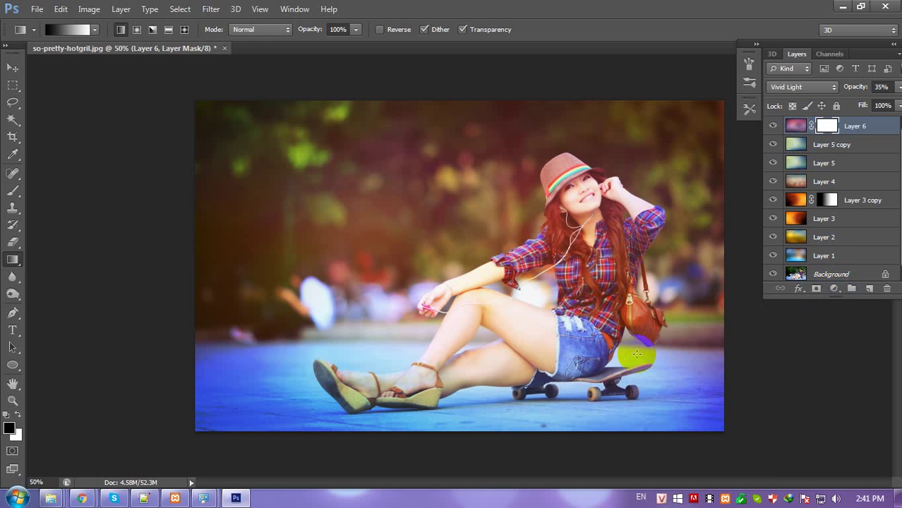
left_click(13, 193)
left_click(63, 188)
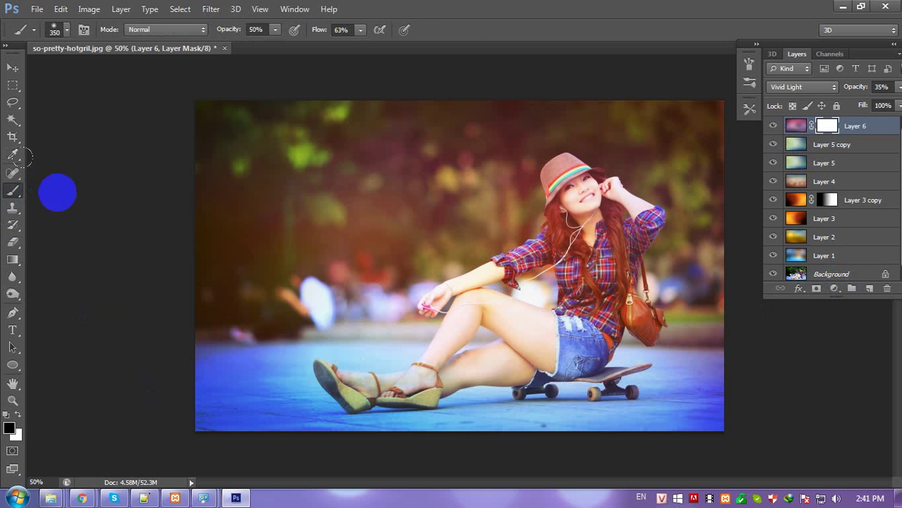
left_click(66, 30)
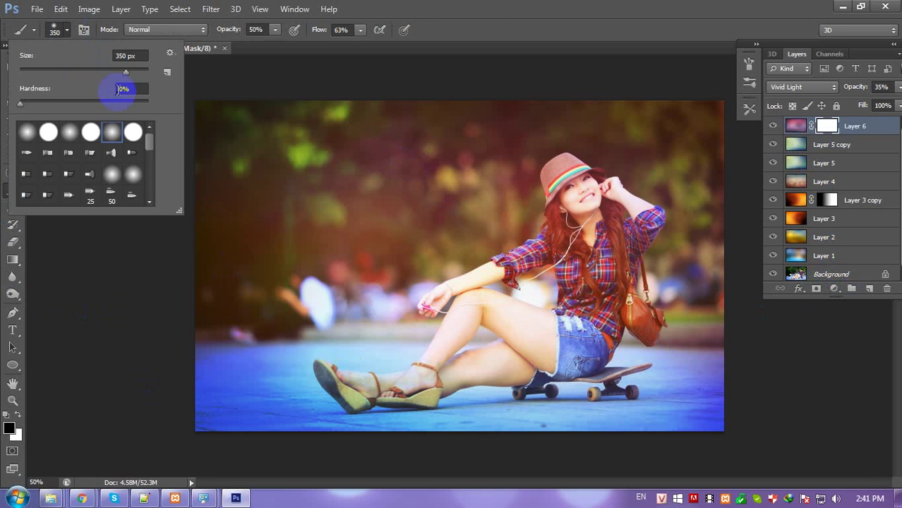
left_click_drag(118, 71, 101, 73)
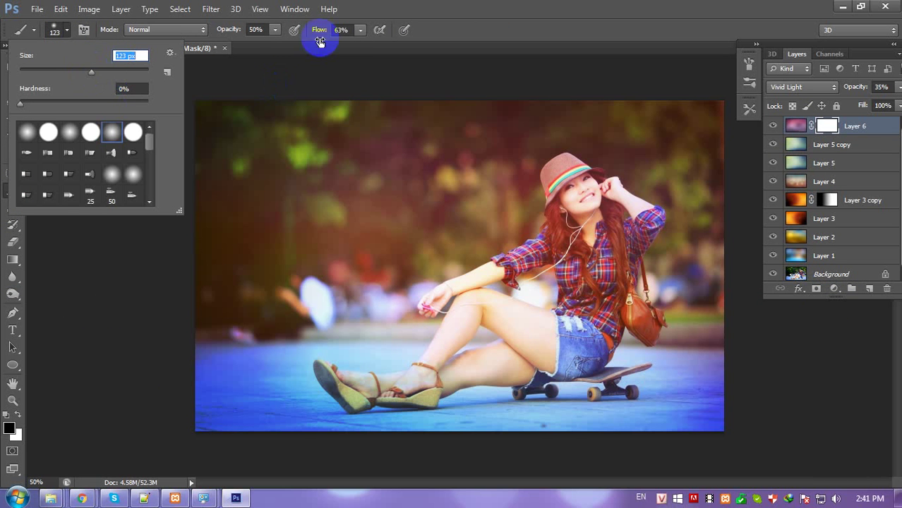
left_click(584, 394)
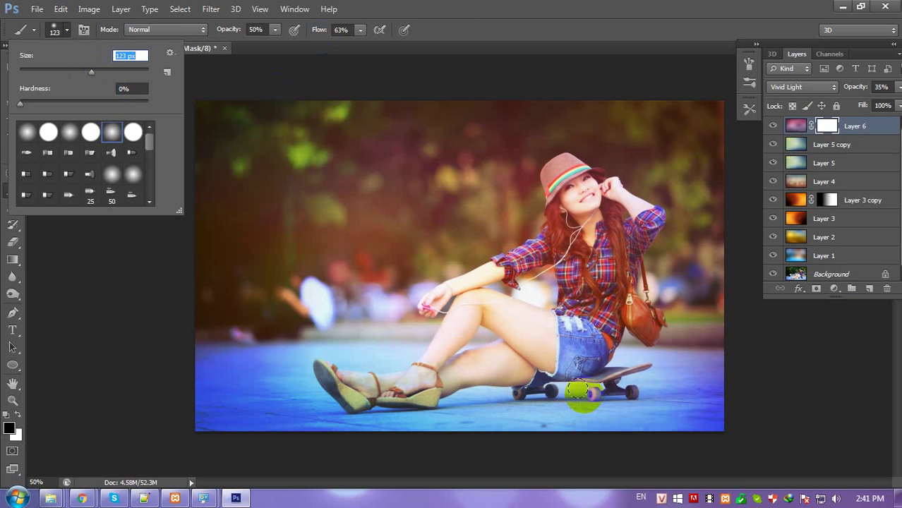
mouse_move(576, 390)
left_mouse_down()
mouse_move(627, 373)
mouse_move(600, 383)
mouse_move(628, 389)
mouse_move(630, 374)
mouse_move(527, 403)
mouse_move(257, 403)
mouse_move(346, 369)
mouse_move(408, 394)
mouse_move(422, 388)
mouse_move(413, 398)
mouse_move(360, 391)
mouse_move(325, 371)
mouse_move(360, 395)
mouse_move(551, 385)
mouse_move(362, 415)
mouse_move(478, 391)
mouse_move(646, 390)
mouse_move(632, 372)
mouse_move(644, 363)
mouse_move(624, 356)
mouse_move(569, 388)
mouse_move(638, 369)
mouse_move(573, 389)
mouse_move(530, 386)
mouse_move(577, 386)
mouse_move(398, 416)
mouse_move(463, 389)
mouse_move(358, 395)
left_mouse_up()
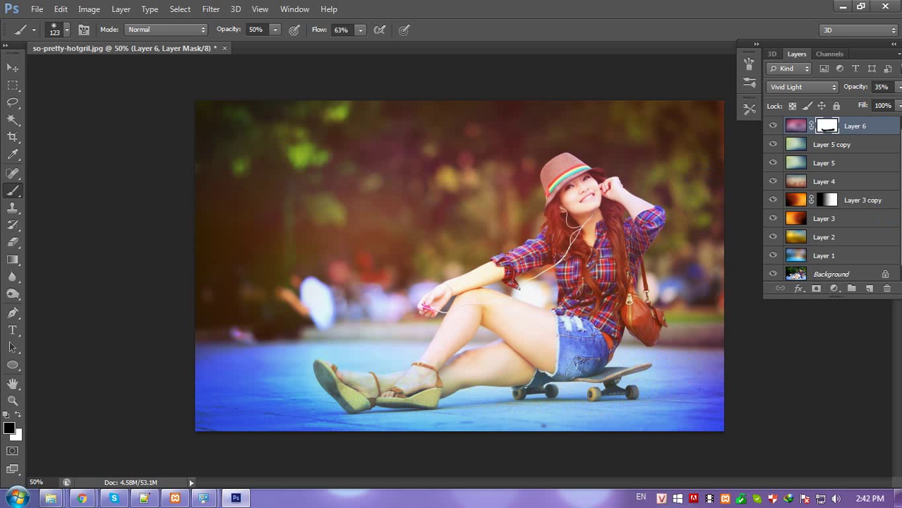
left_click(793, 127)
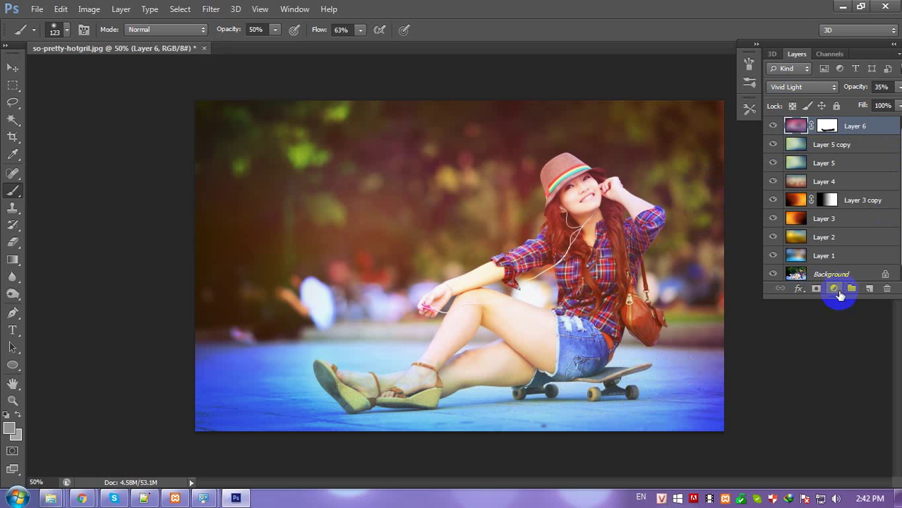
left_click(836, 289)
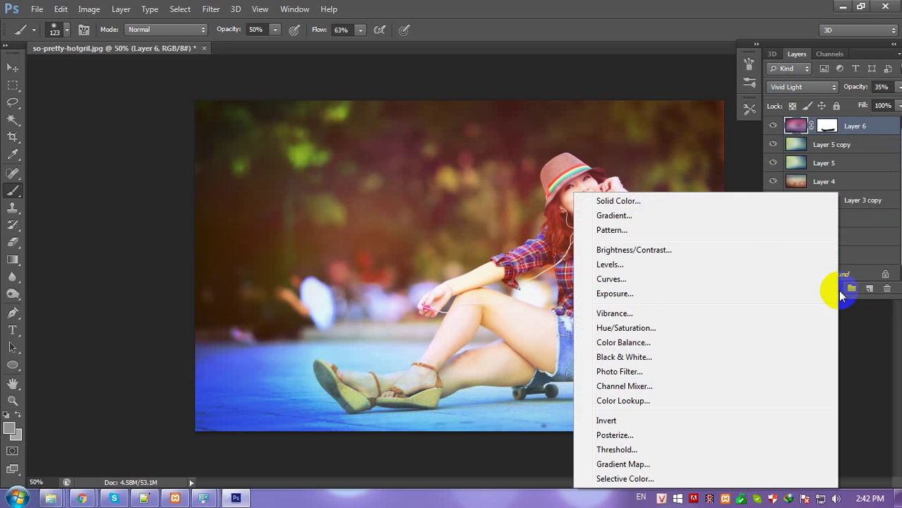
left_click(612, 201)
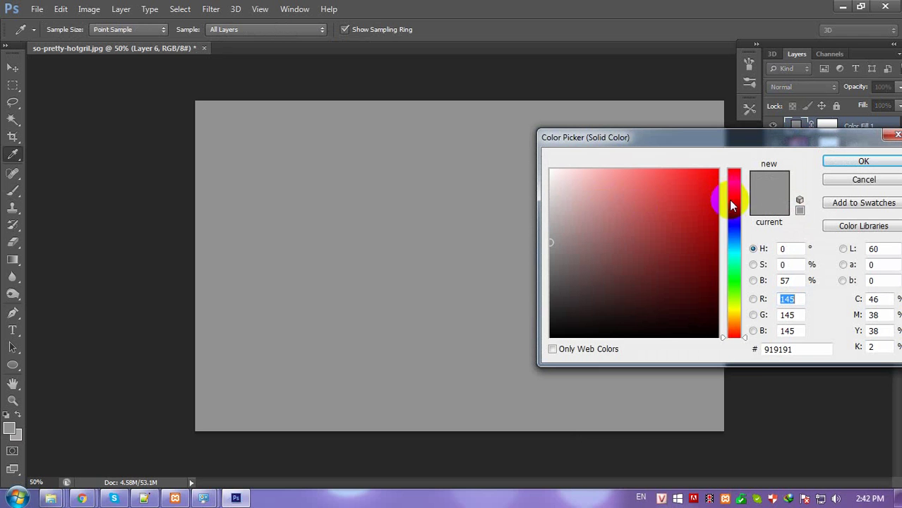
left_click(734, 234)
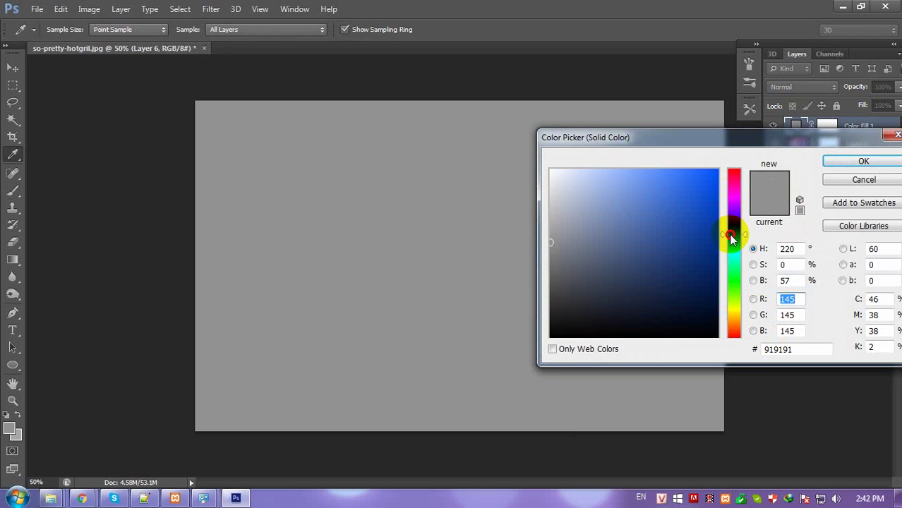
left_click(711, 182)
mouse_move(711, 182)
left_mouse_down()
mouse_move(710, 195)
mouse_move(715, 161)
mouse_move(714, 170)
left_mouse_up()
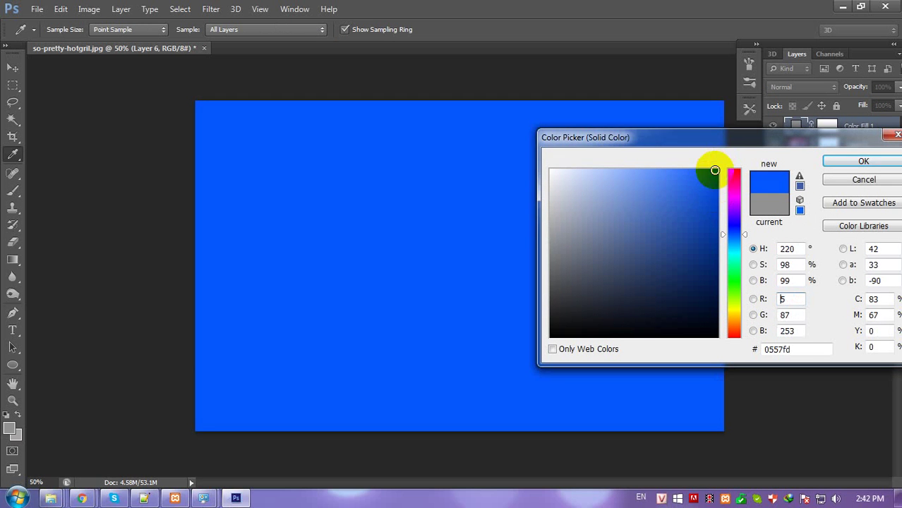
left_click(862, 160)
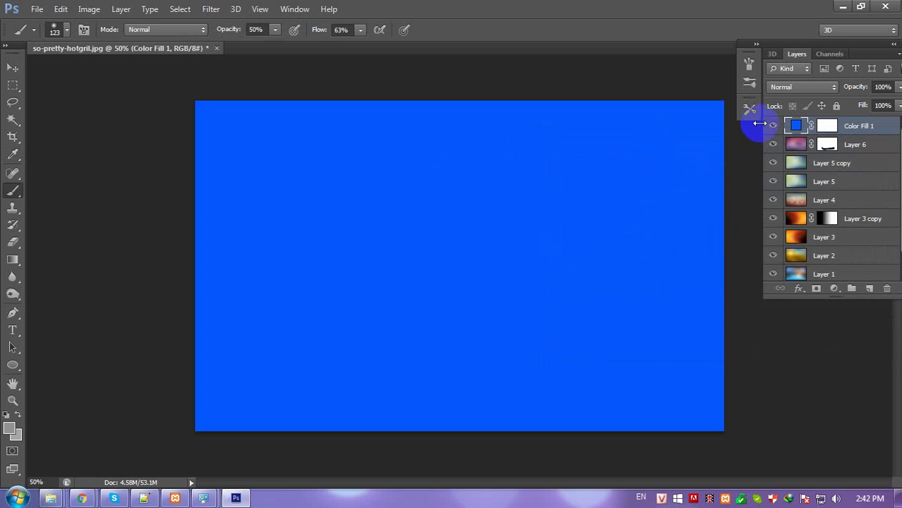
left_click(788, 86)
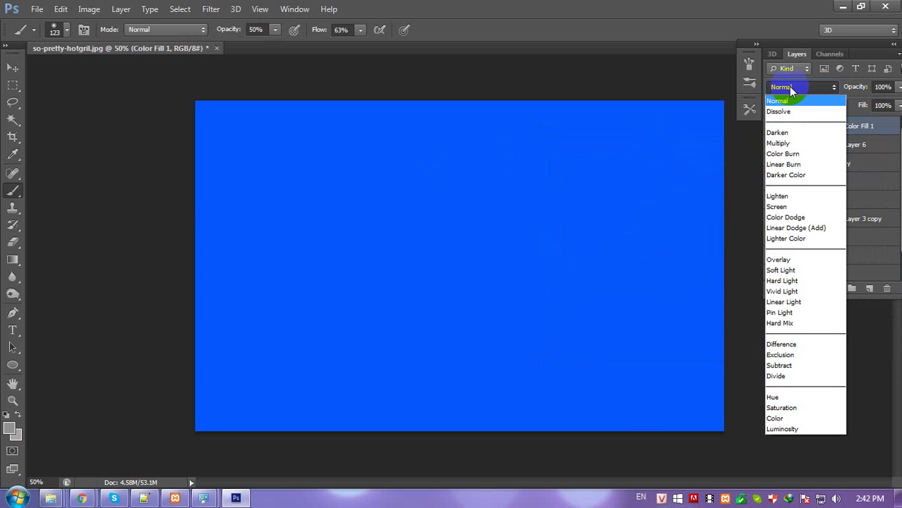
left_click(784, 355)
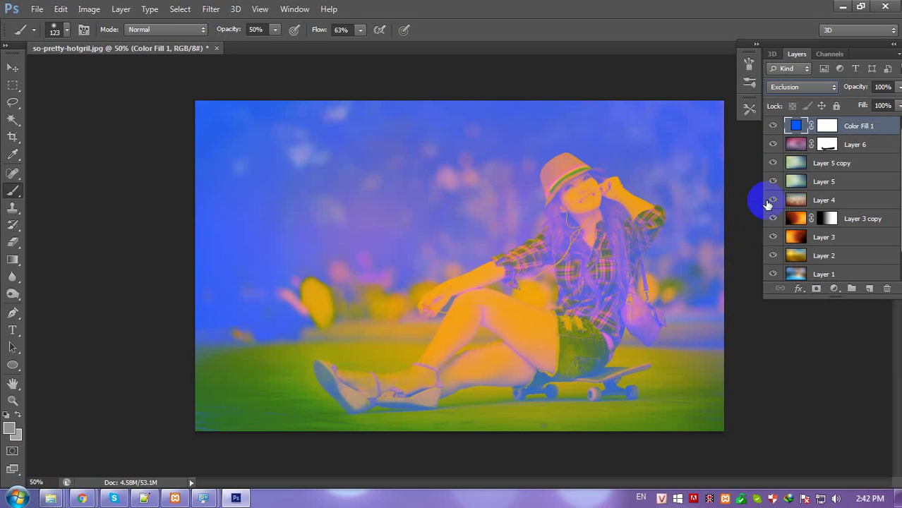
left_click(798, 127)
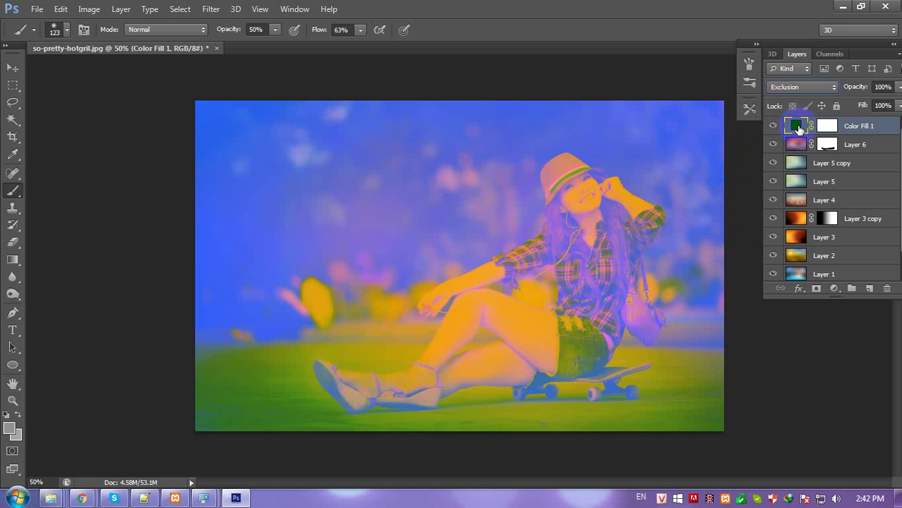
left_click(827, 126)
left_click(795, 132)
right_click(827, 127)
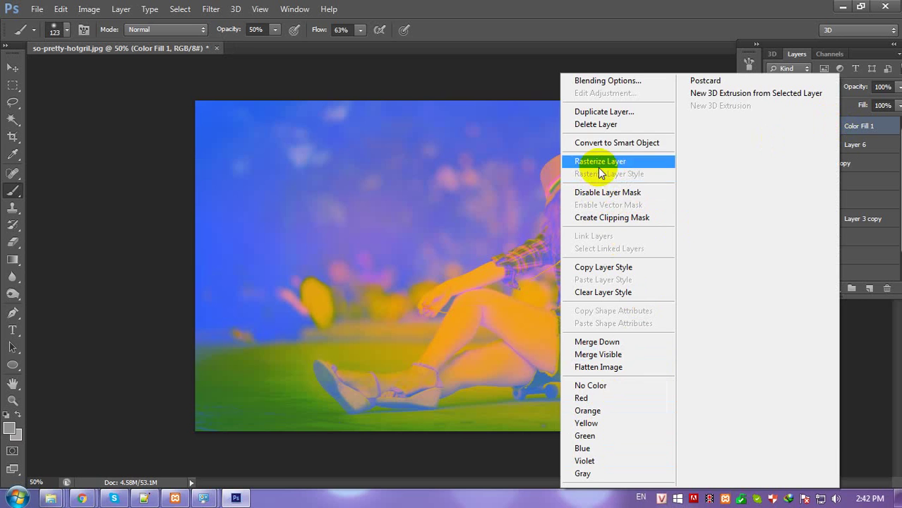
left_click(595, 125)
left_click(403, 197)
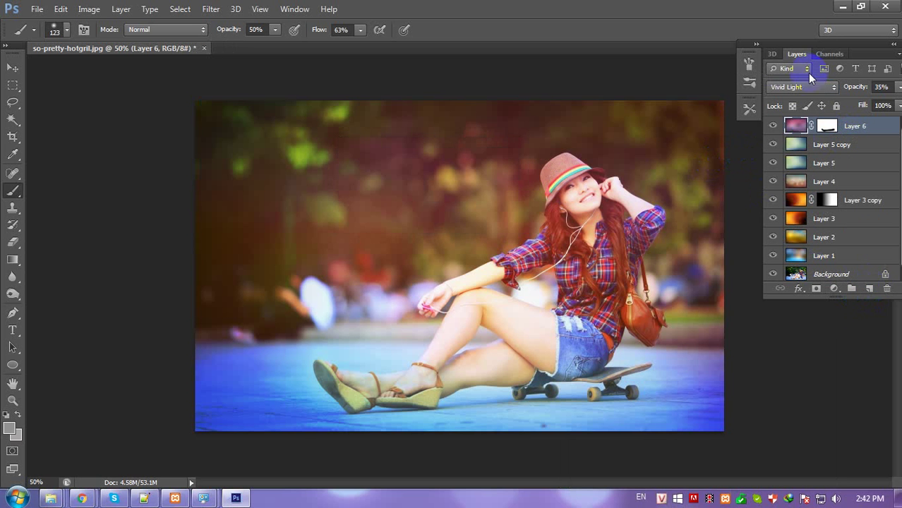
- Add a Solid Color fill layer in navy #000052
left_click(833, 288)
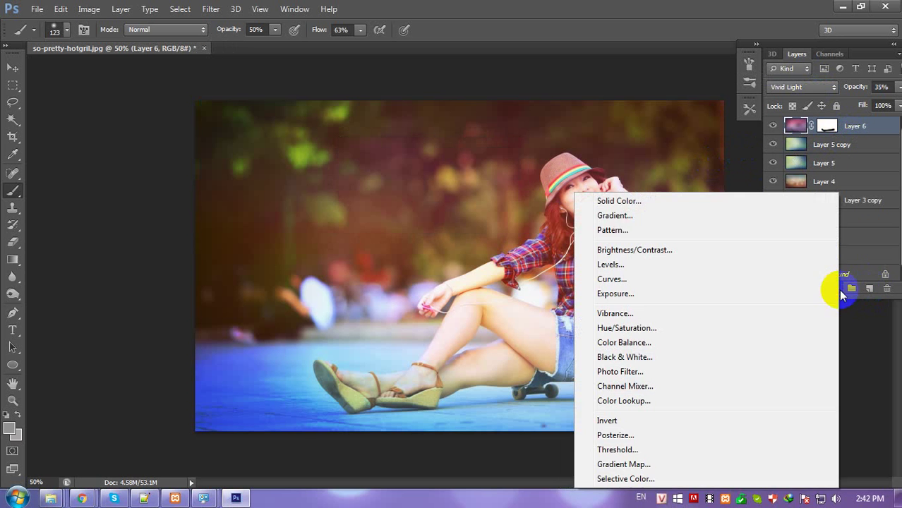
left_click(623, 203)
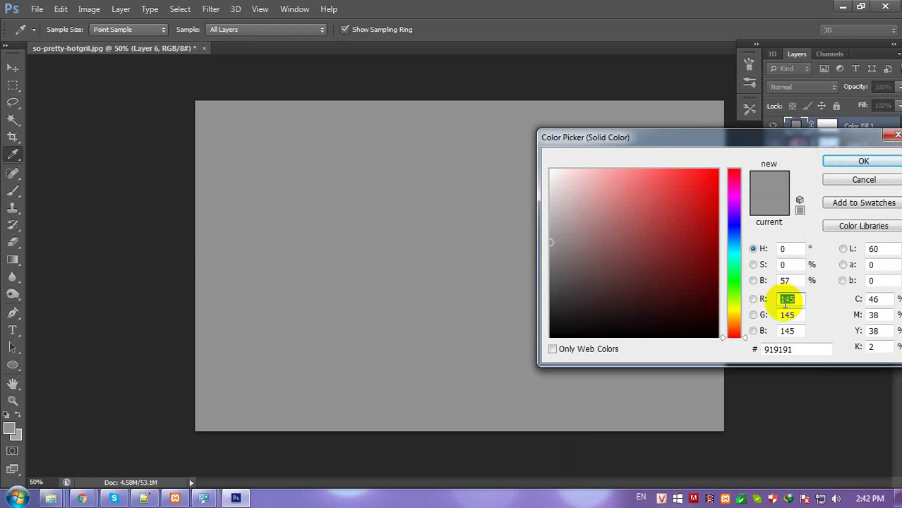
left_click(794, 350)
type("000")
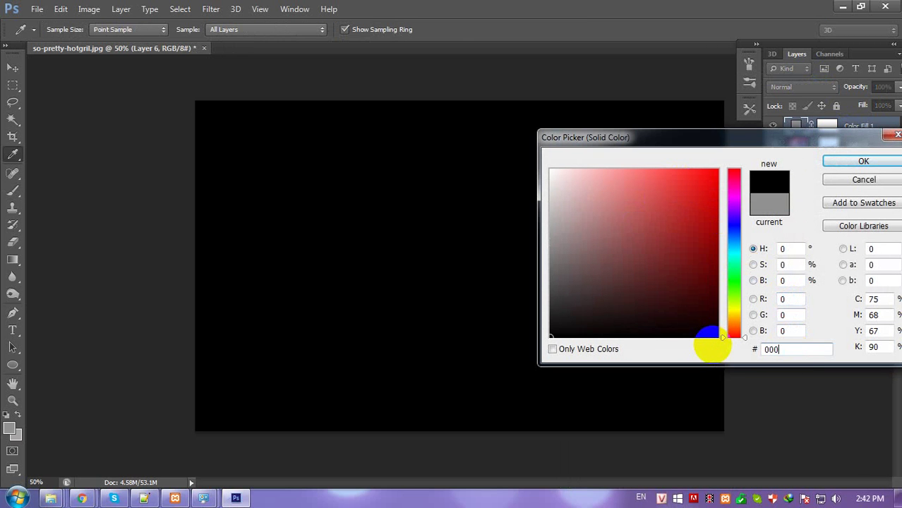
type("52")
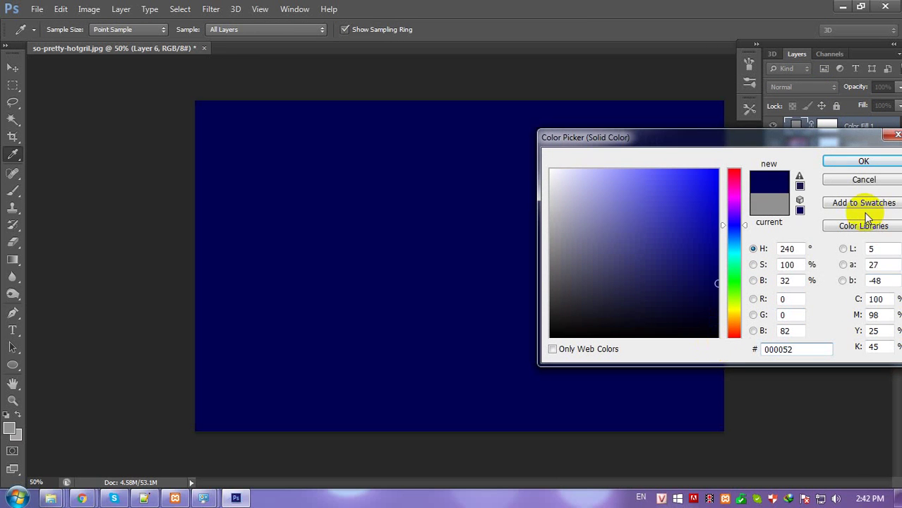
key("Return")
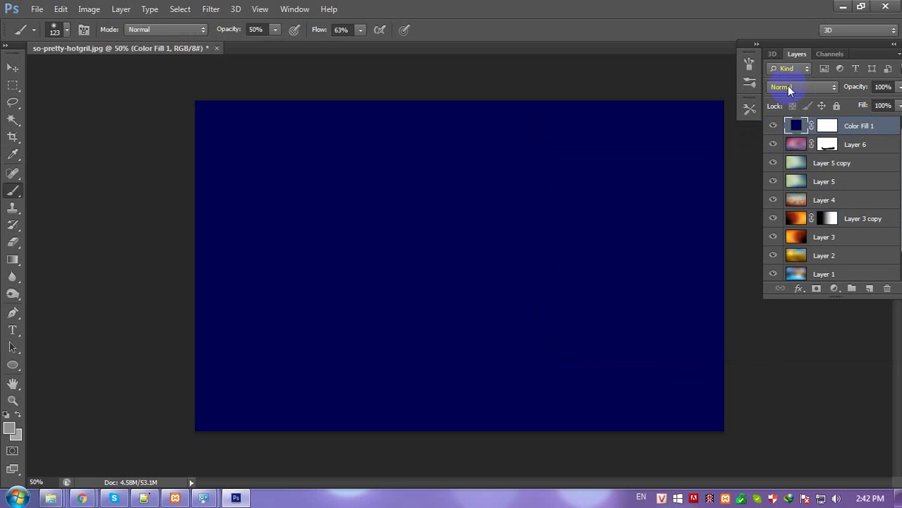
- Set the Color Fill 1 layer to Exclusion blend mode
left_click(788, 89)
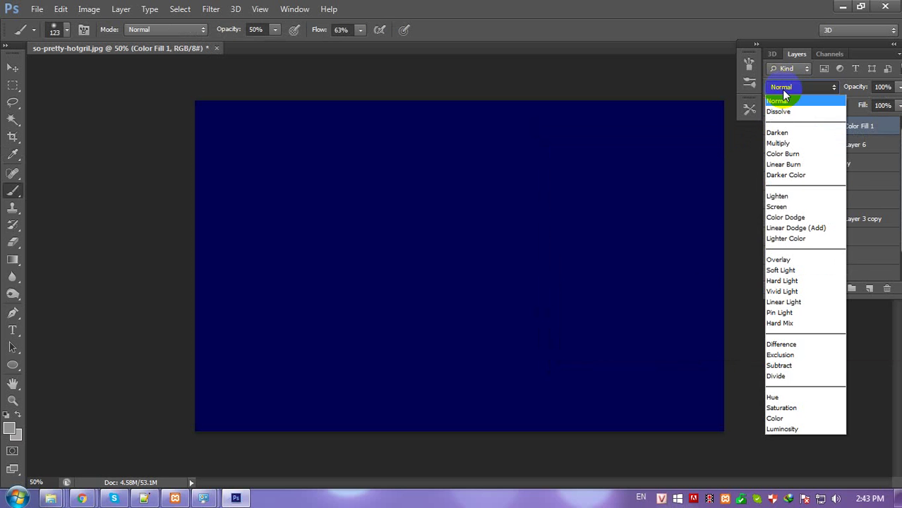
left_click(788, 357)
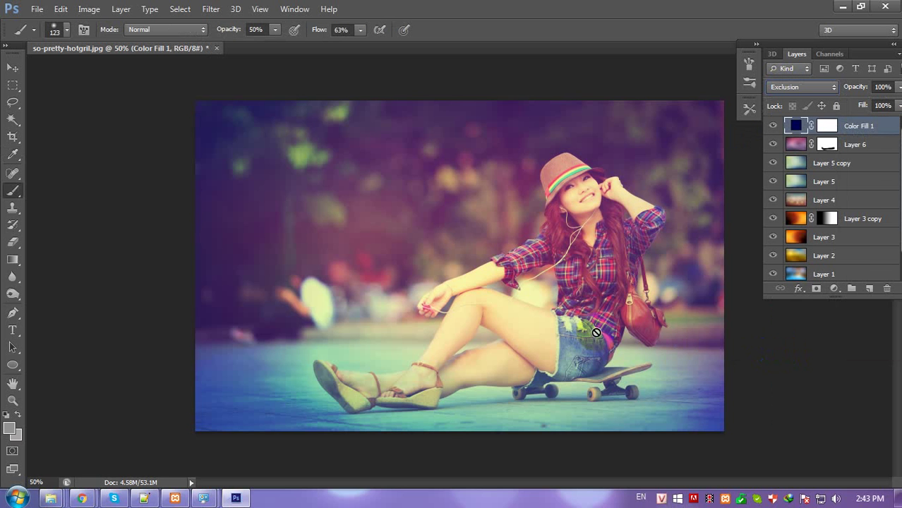
left_click(795, 127)
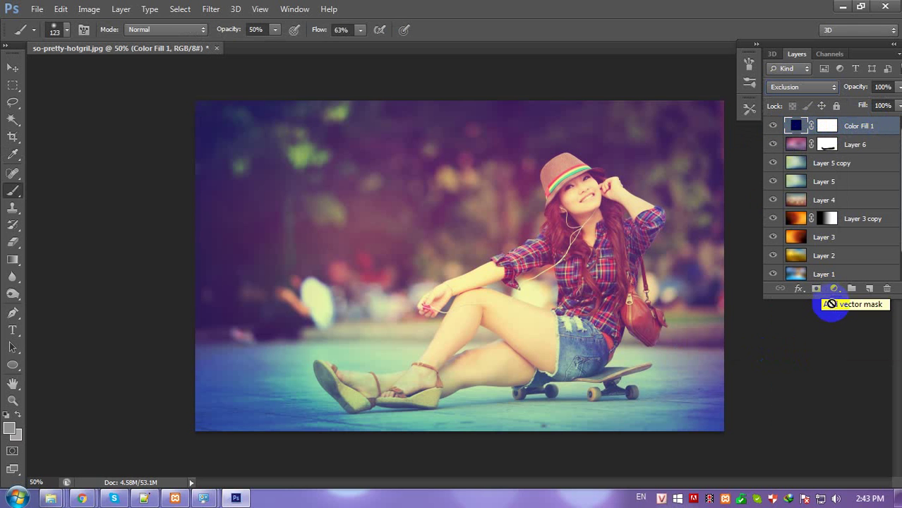
- Add a Curves layer that lifts the Red channel with midtone and highlight points
left_click(840, 294)
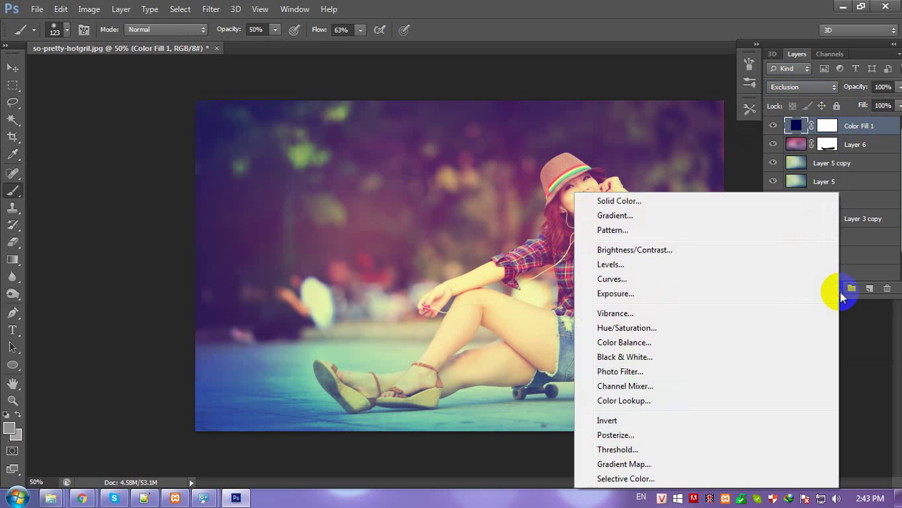
left_click(608, 279)
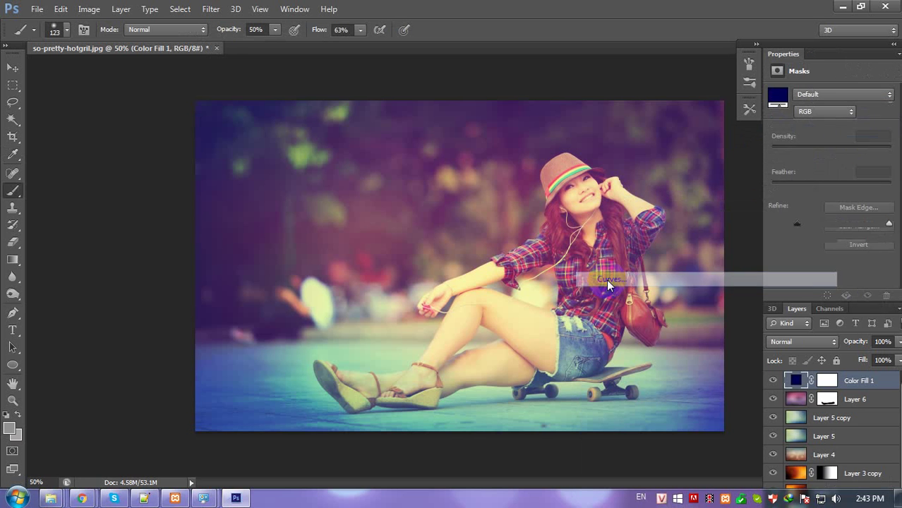
left_click(824, 114)
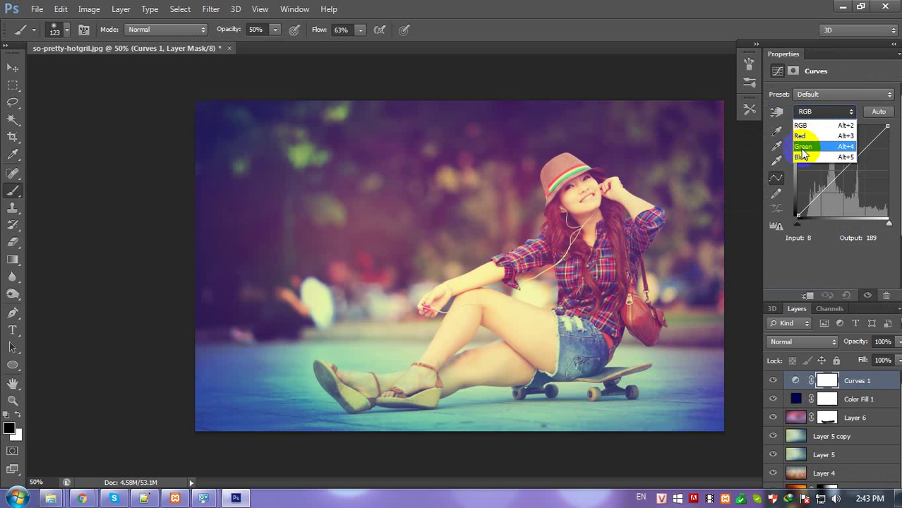
left_click(805, 126)
left_click(838, 170)
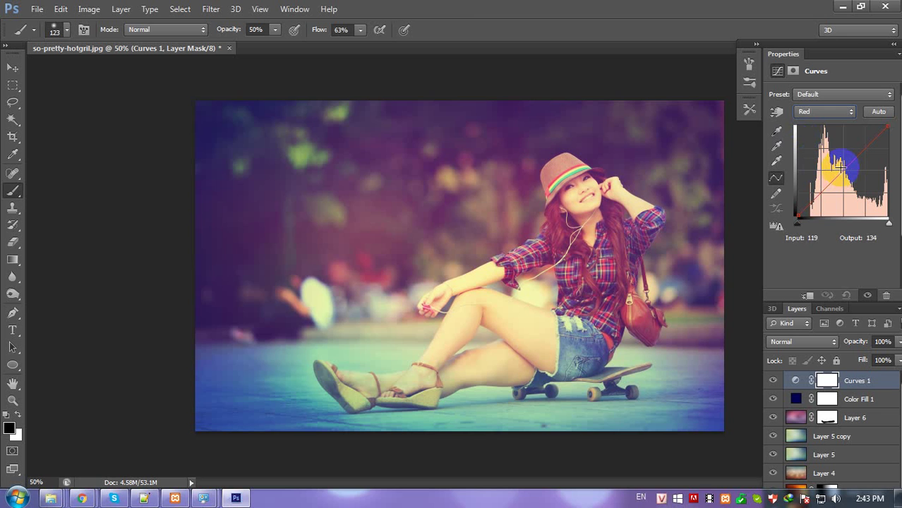
left_click(841, 167)
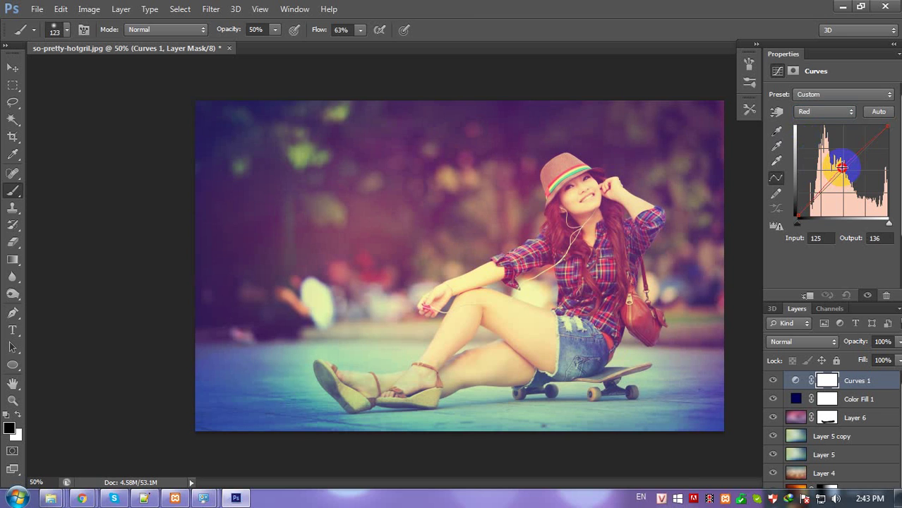
left_click(880, 129)
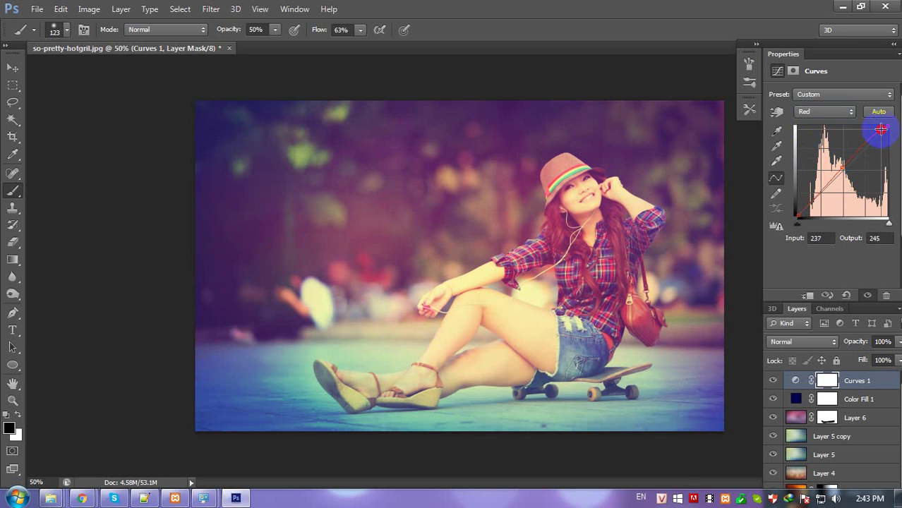
left_click_drag(881, 129, 876, 132)
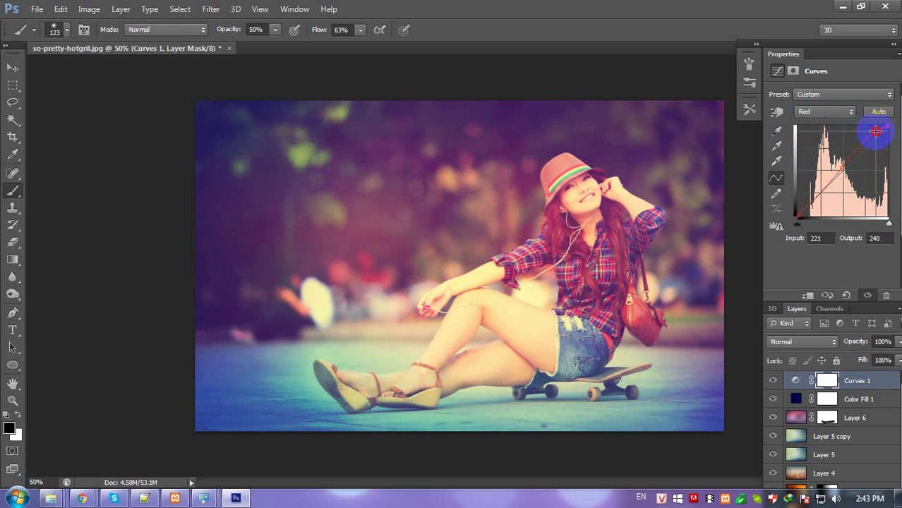
left_click_drag(875, 132, 878, 132)
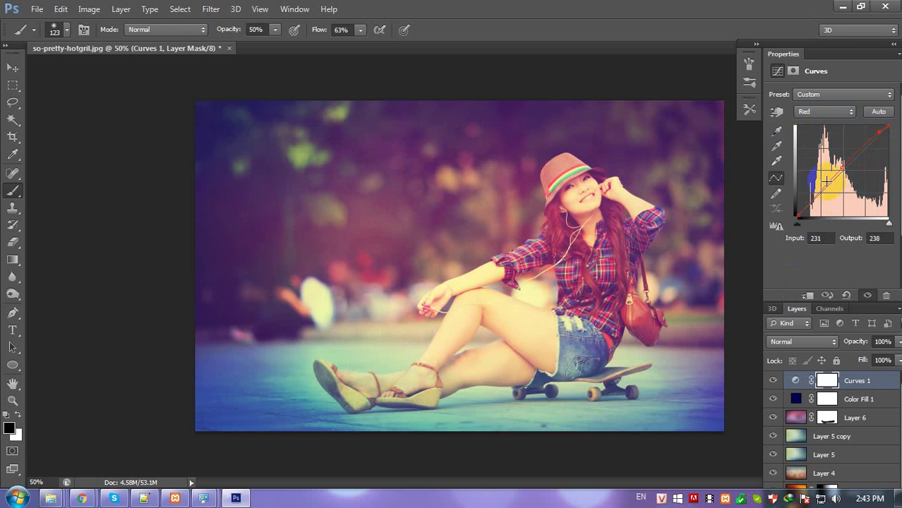
left_click(805, 387)
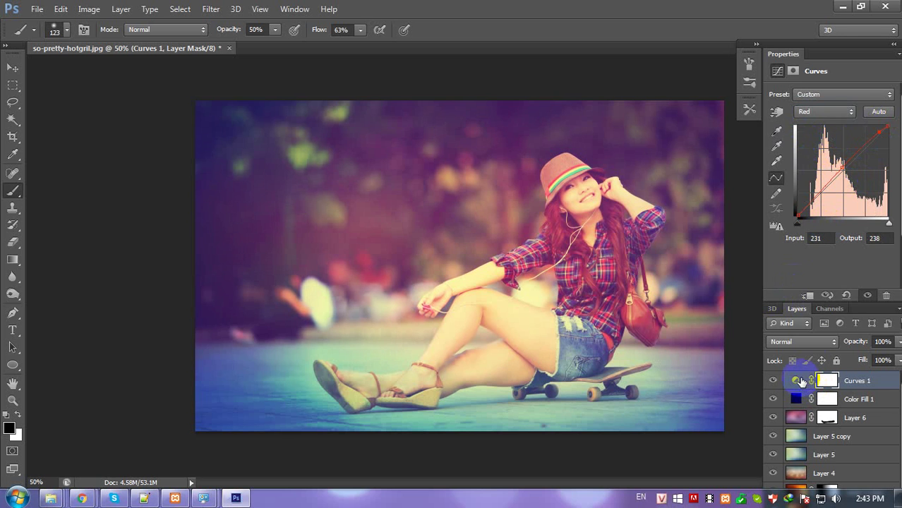
- Add a second Curves layer, raising the RGB midtones and adjusting the shadow point for contrast
left_click_drag(855, 301, 852, 238)
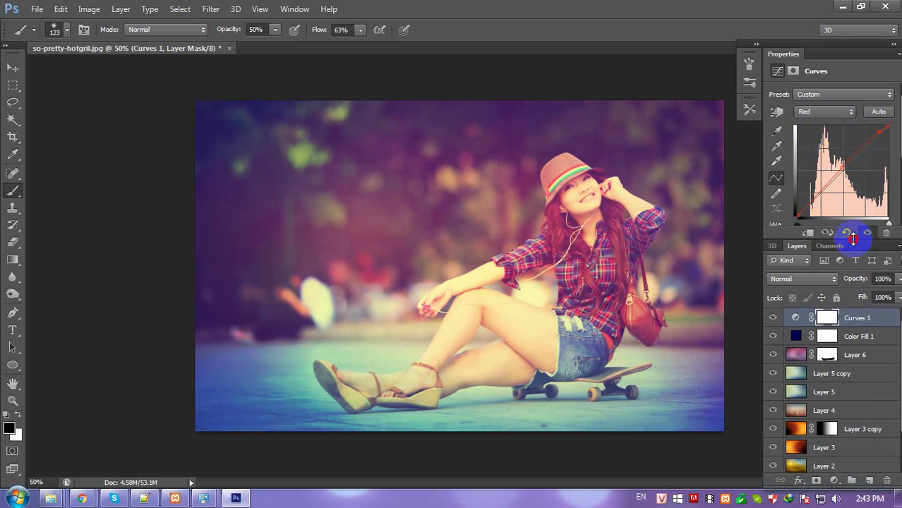
left_click(834, 481)
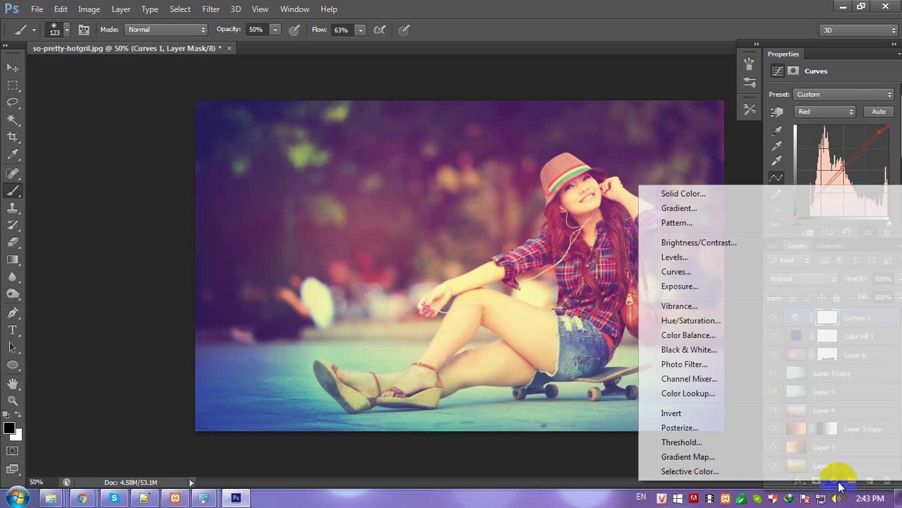
left_click(671, 271)
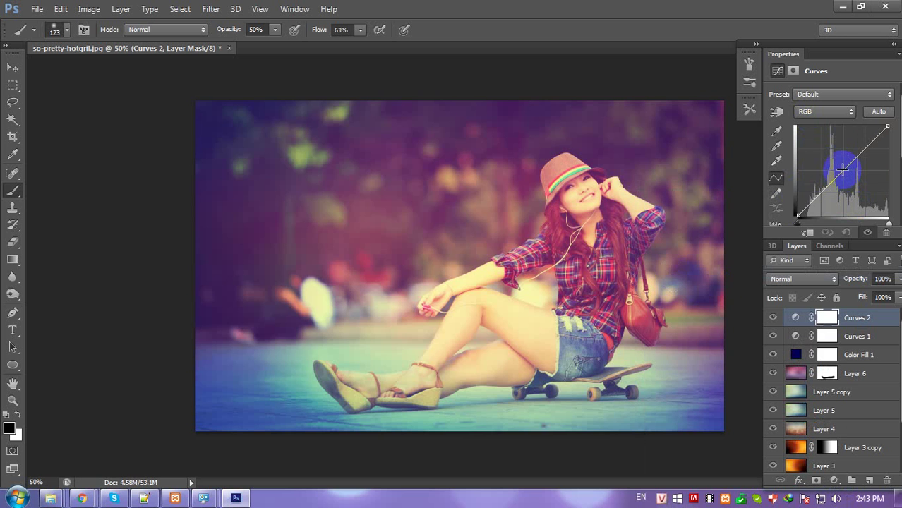
left_click_drag(842, 168, 839, 167)
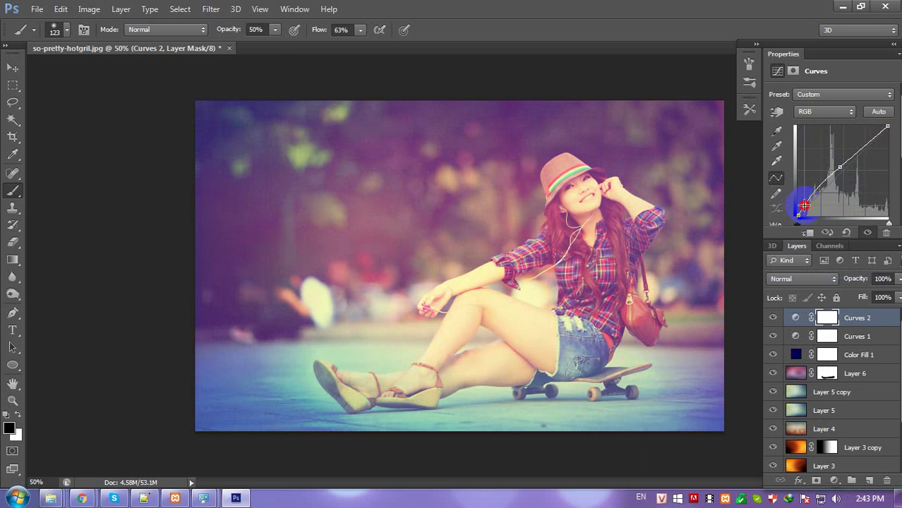
left_click_drag(804, 205, 806, 207)
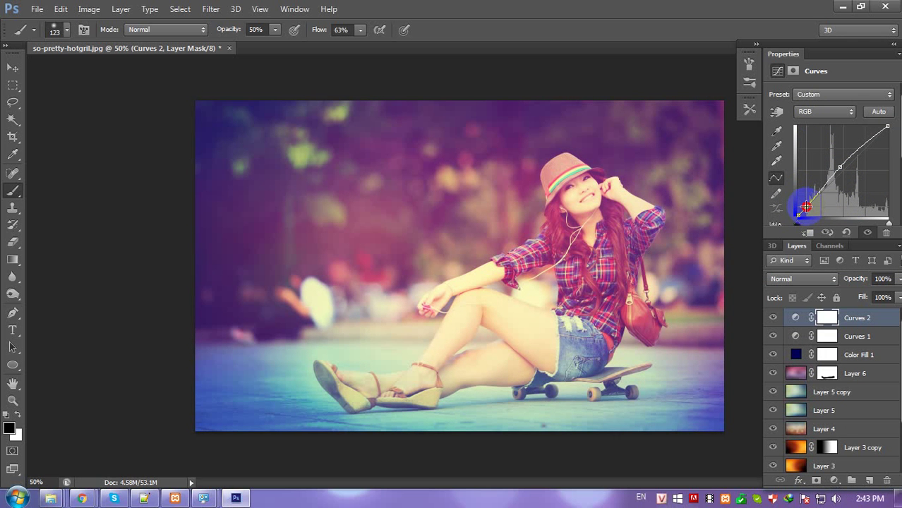
left_click_drag(805, 206, 806, 207)
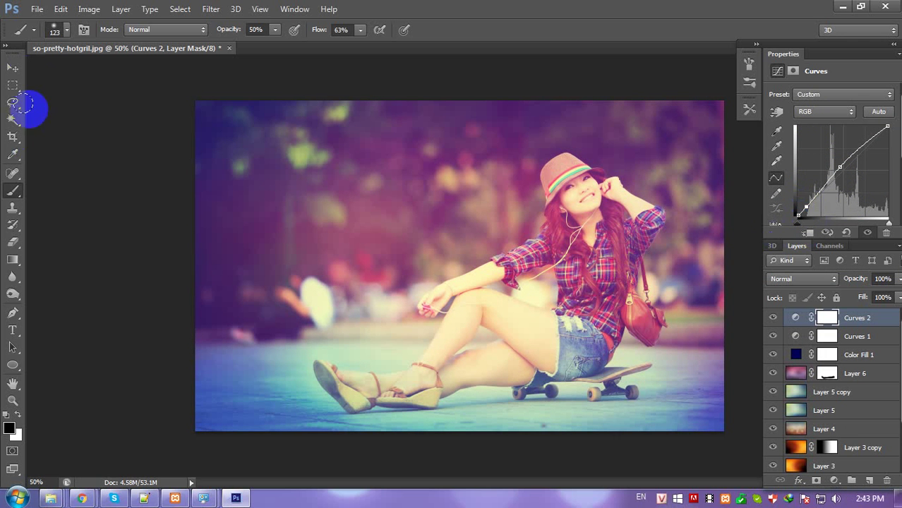
left_click(35, 8)
- Stamp all visible layers into a merged Layer 7 placed above Group 1
mouse_move(61, 9)
left_click(312, 71)
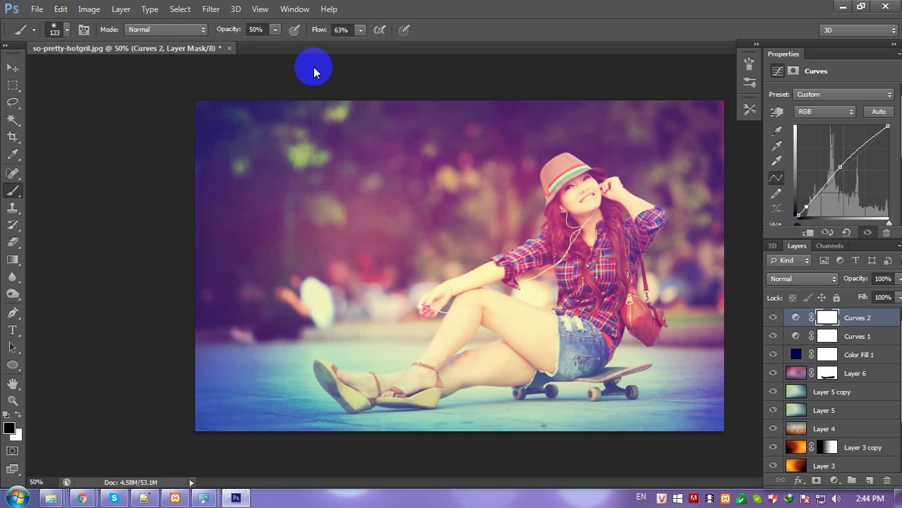
left_click(12, 68)
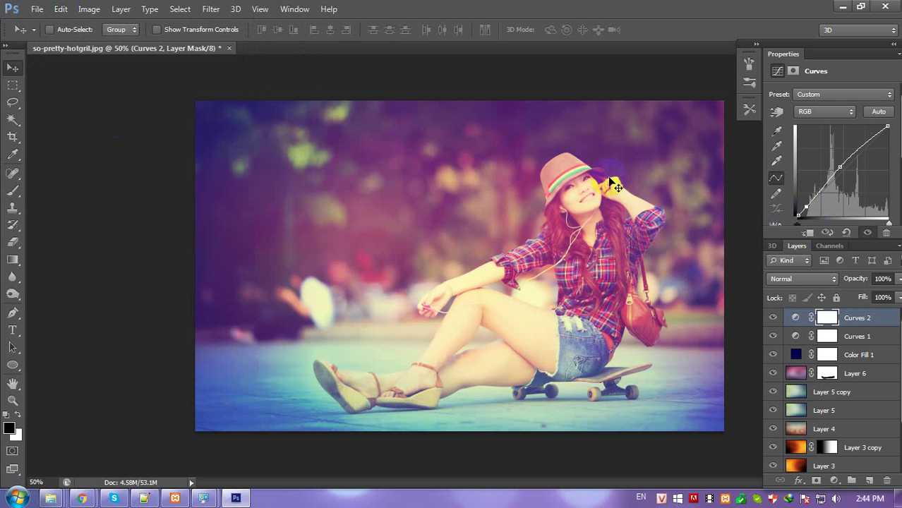
left_click(864, 323)
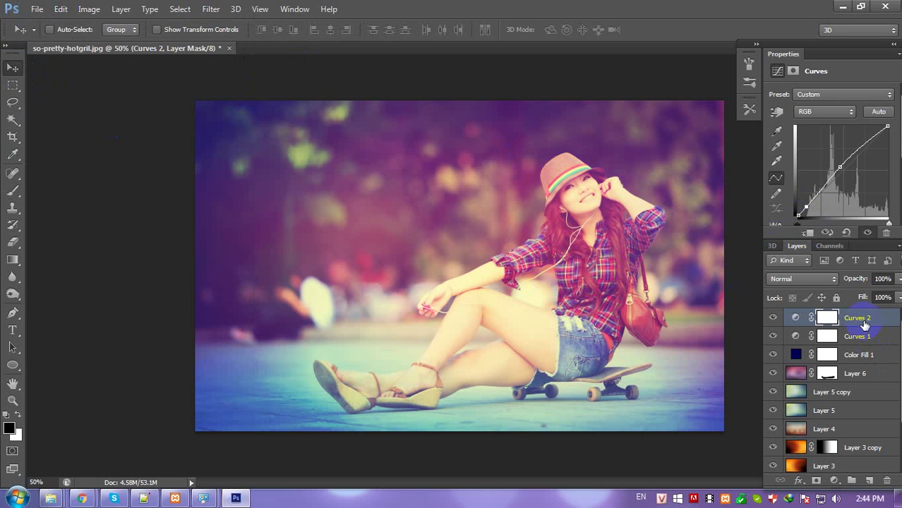
left_click(816, 480)
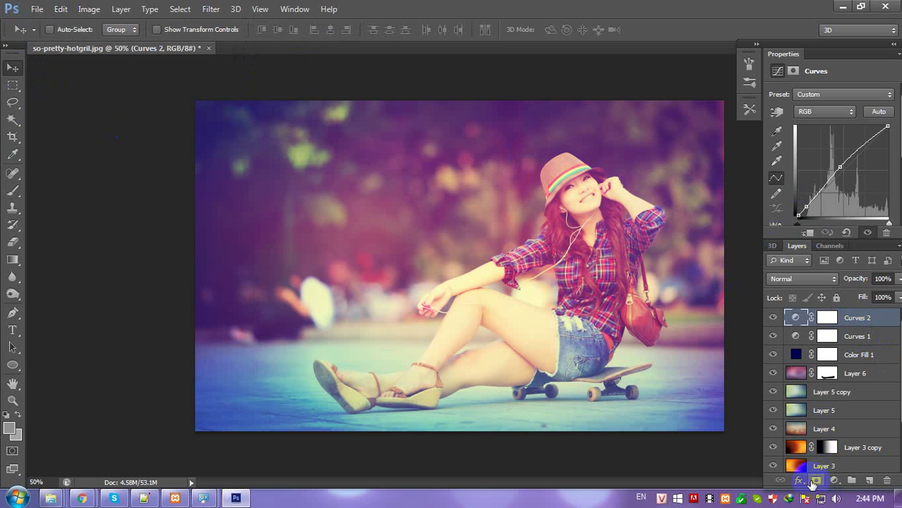
left_click(851, 480)
key("ctrl+z")
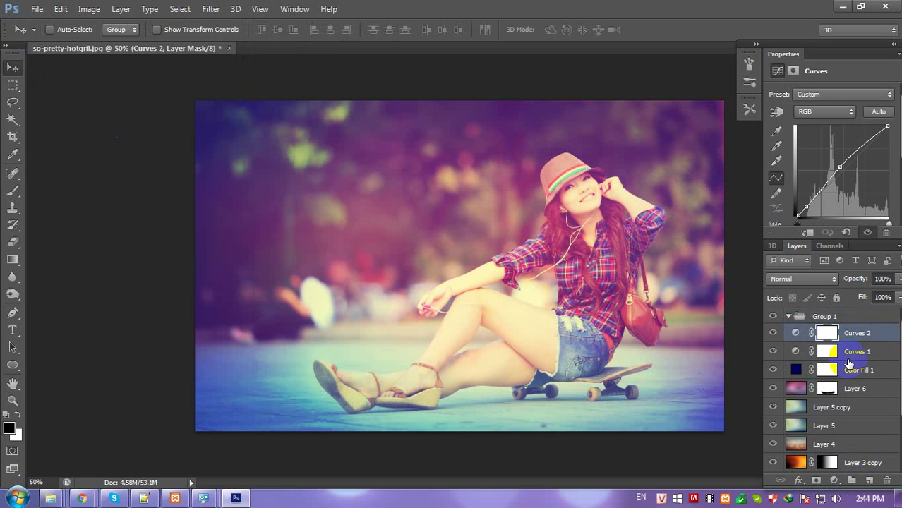
scroll(849, 367, "down", 1)
scroll(853, 409, "down", 1)
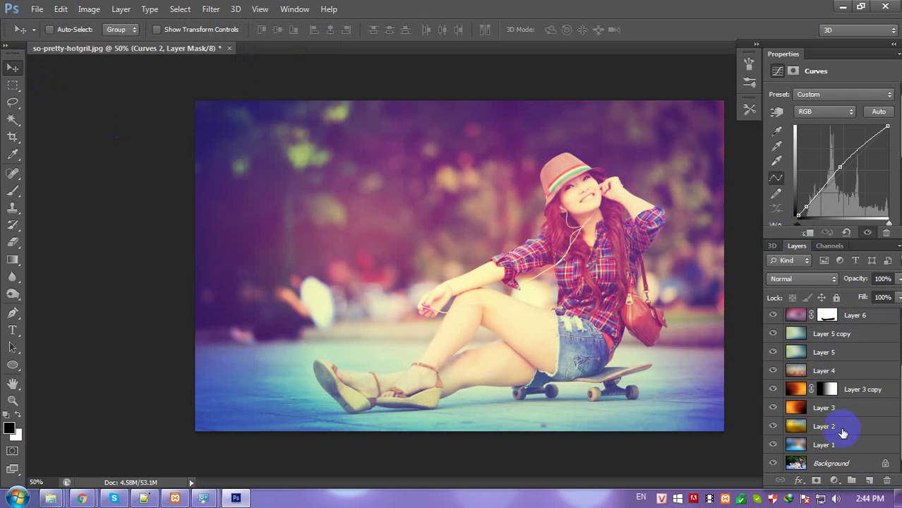
left_click(833, 446, "shift")
left_click_drag(832, 449, 852, 480)
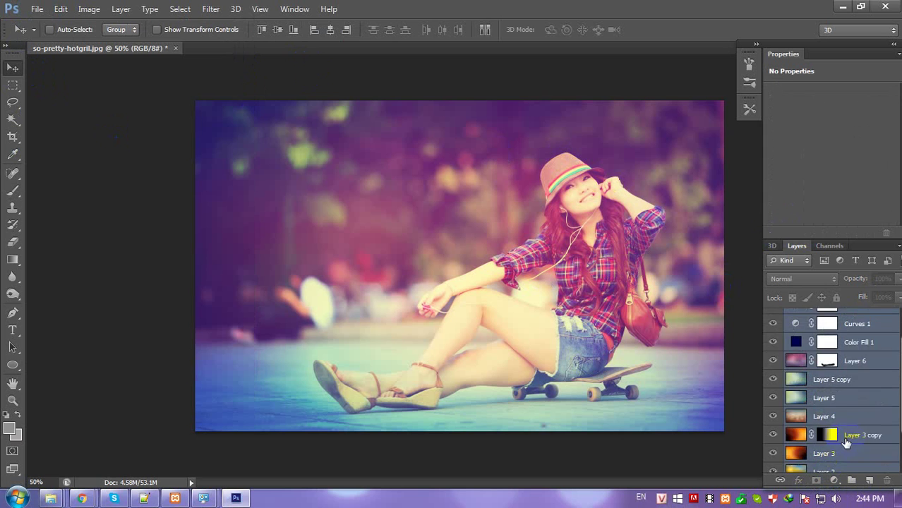
scroll(847, 443, "up", 1)
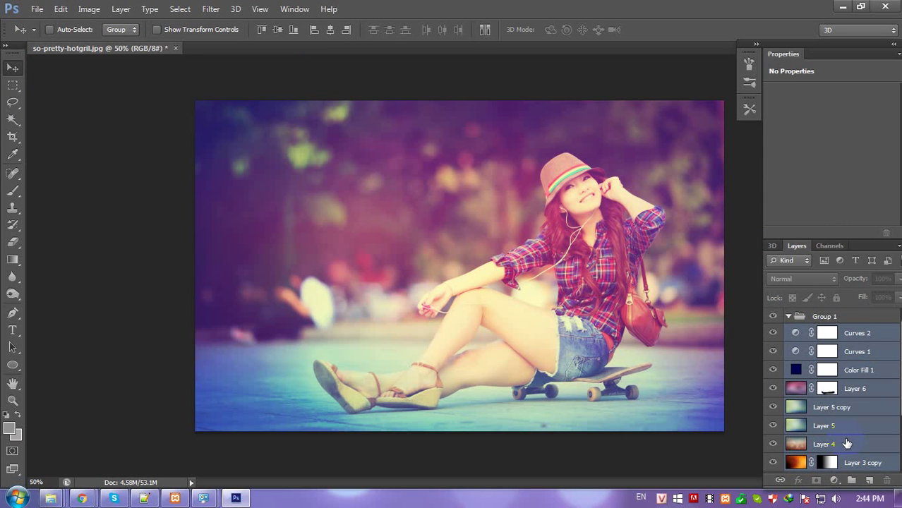
key("ctrl+shift+alt+e")
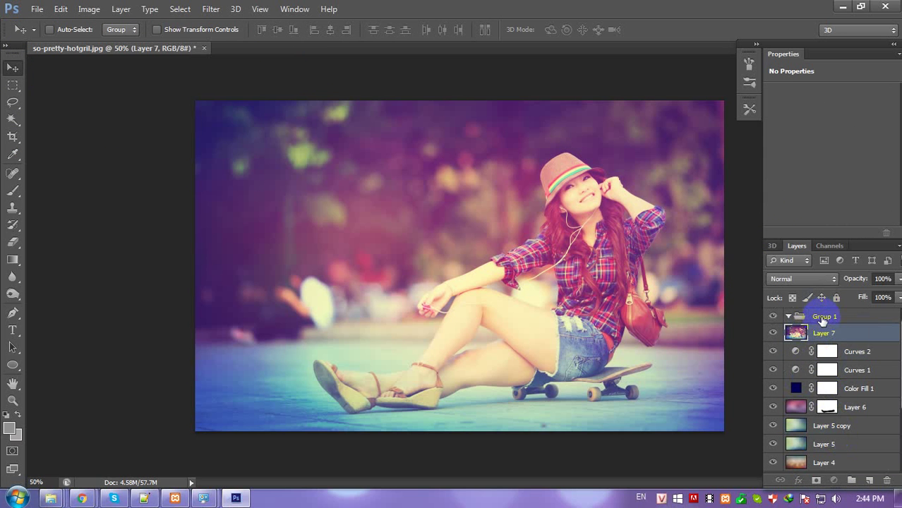
left_click_drag(813, 323, 813, 322)
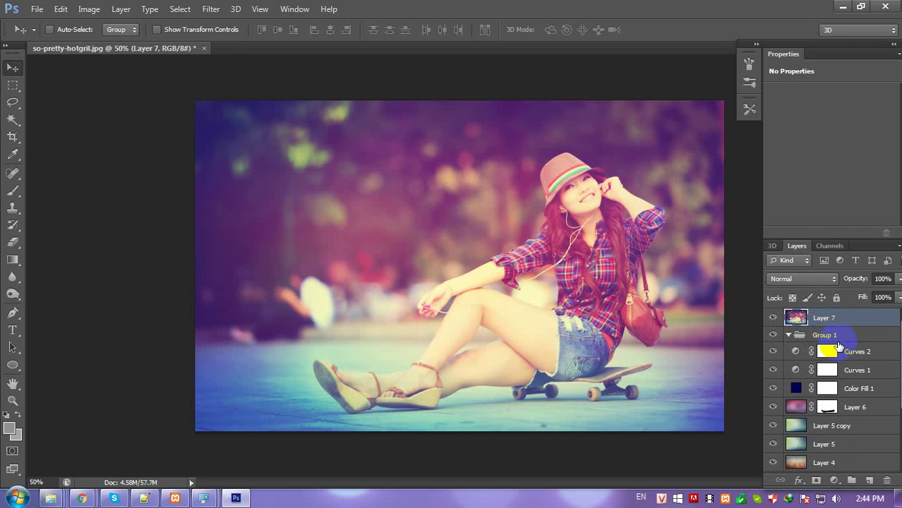
- Move the texture and colour-adjustment layers into Group 1 and collapse it
left_click(828, 351)
scroll(840, 367, "down", 1)
scroll(841, 391, "down", 1)
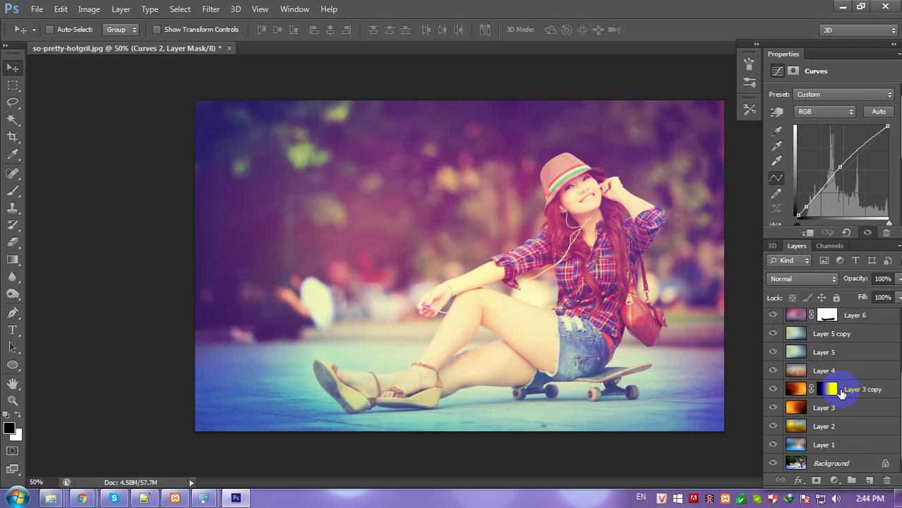
left_click(843, 445, "shift")
scroll(840, 423, "up", 3)
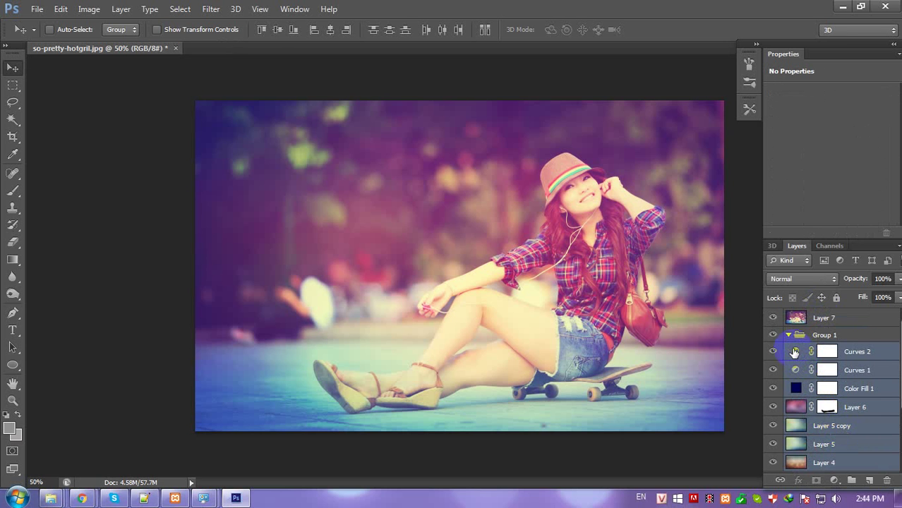
left_click_drag(792, 356, 791, 342)
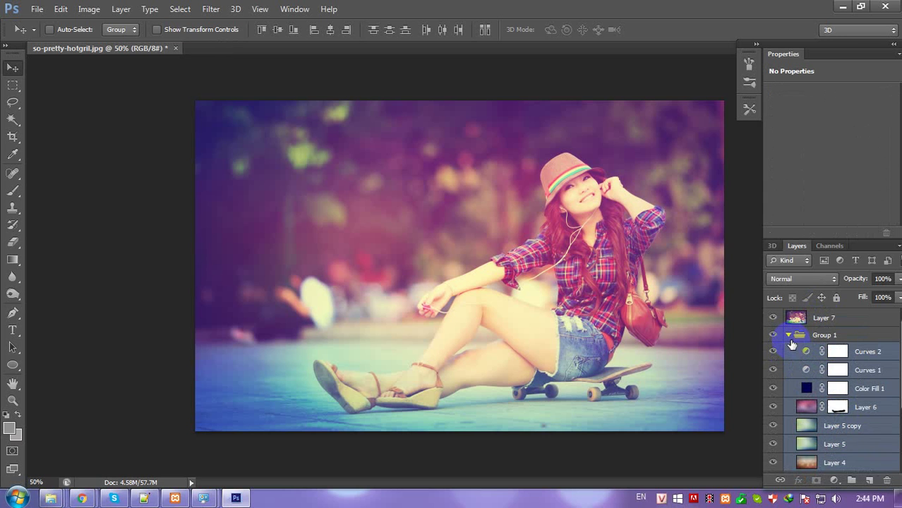
left_click(788, 335)
- Rename Group 1 to blend-color-images, hide it, and toggle Layer 7 to compare
double_click(821, 335)
type("blend-color-images")
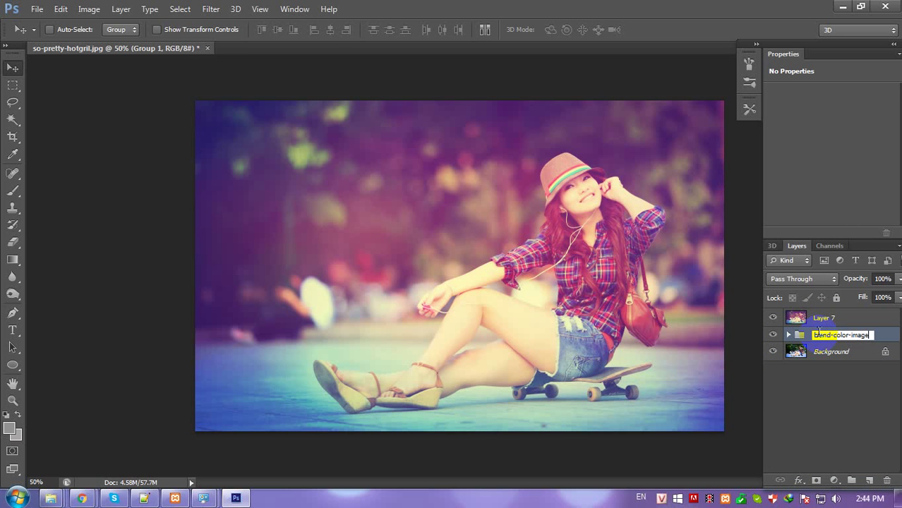
key("Return")
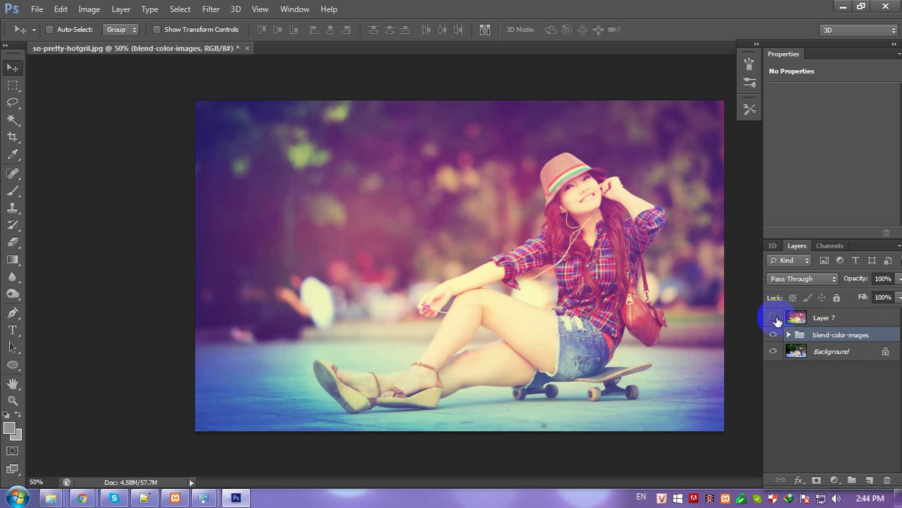
left_click(796, 317)
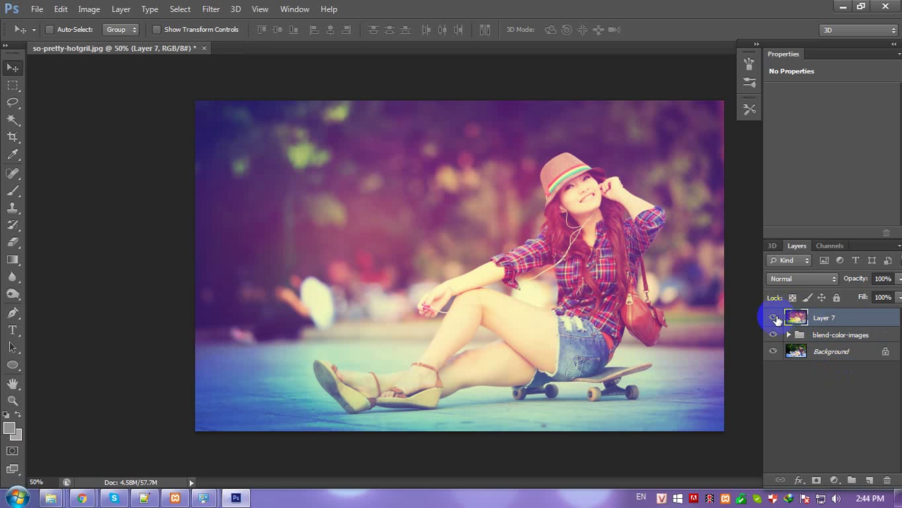
left_click(772, 334)
left_click(773, 319)
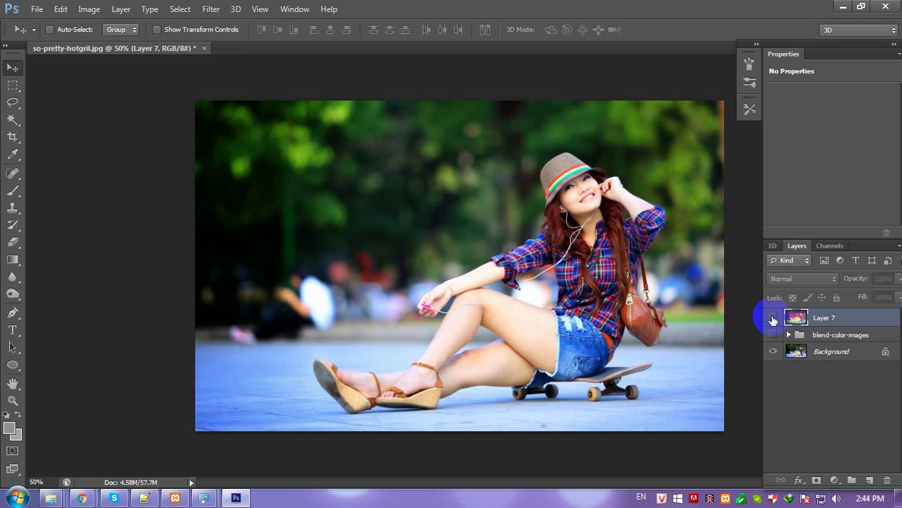
left_click(773, 319)
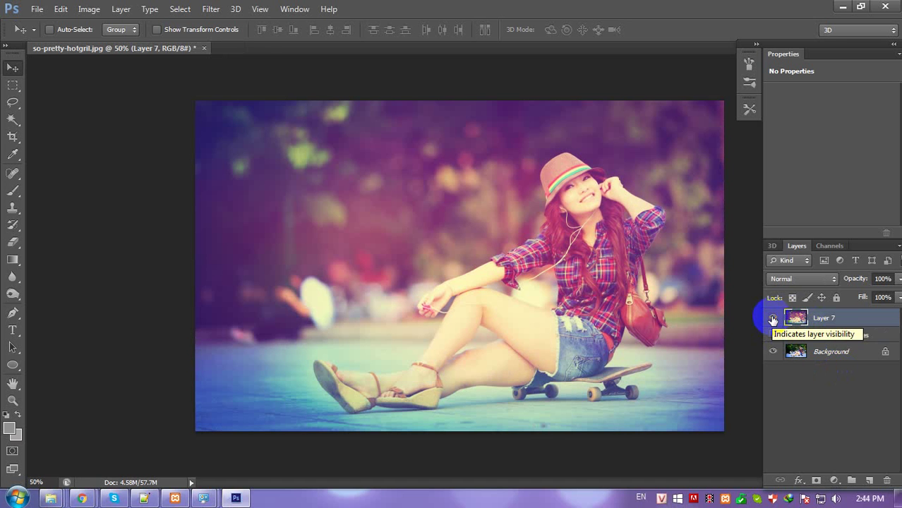
- Save the PSD as so-pretty-hotgril.psd, then resave it as youtube-so-pretty-hotgril.psd
key("ctrl+shift+s")
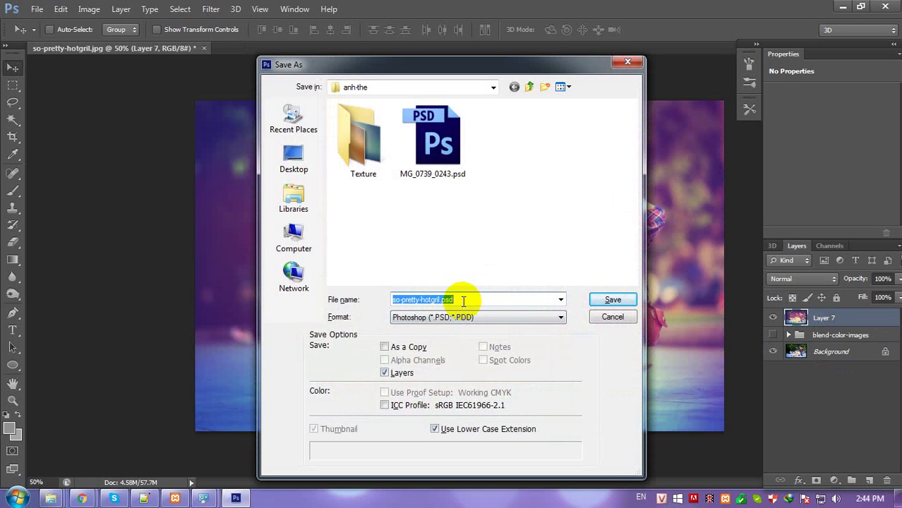
key("Return")
key("Return")
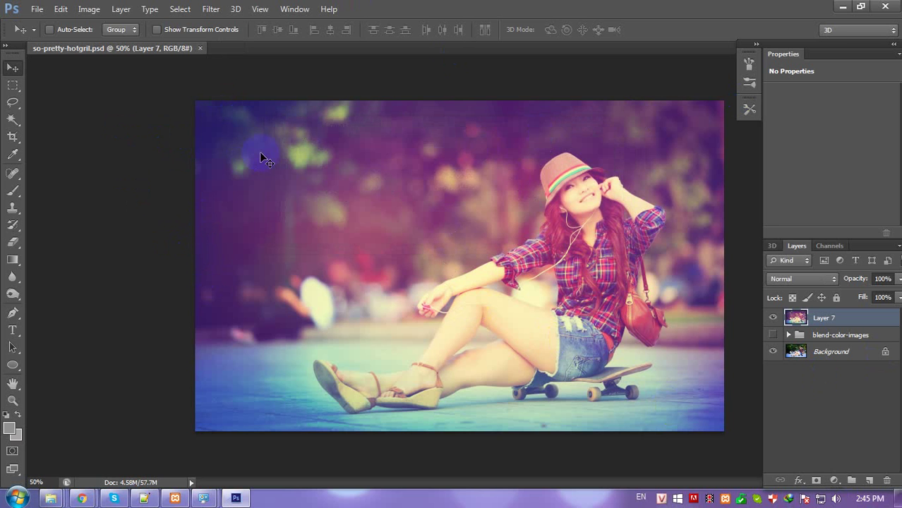
left_click(35, 8)
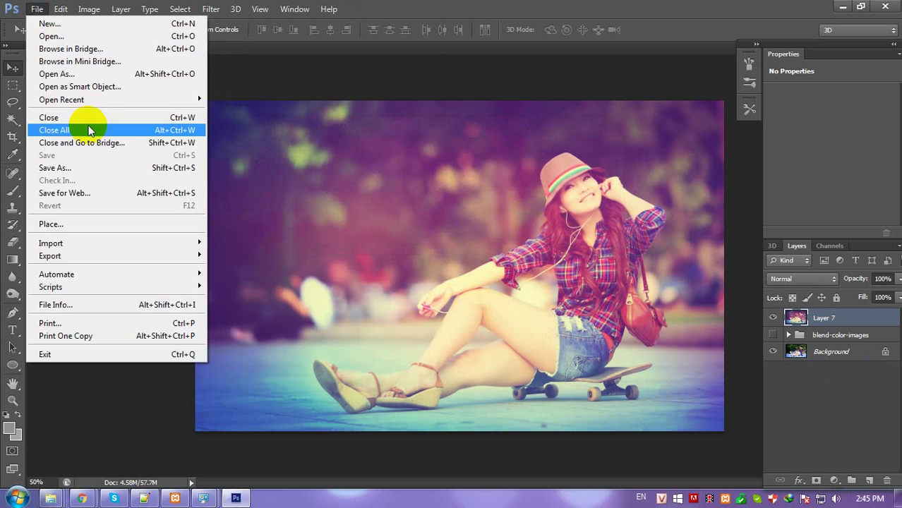
left_click(71, 169)
key("Home")
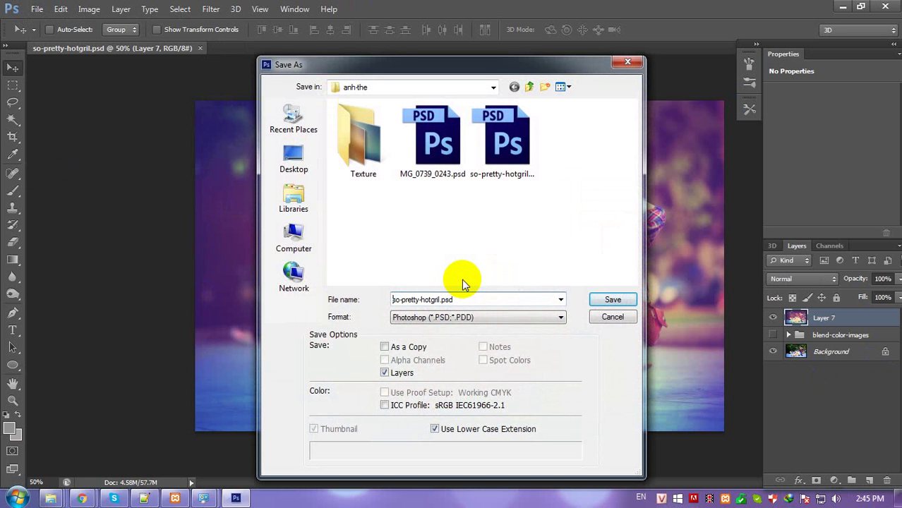
type("y")
type("outube-")
key("Return")
key("Return")
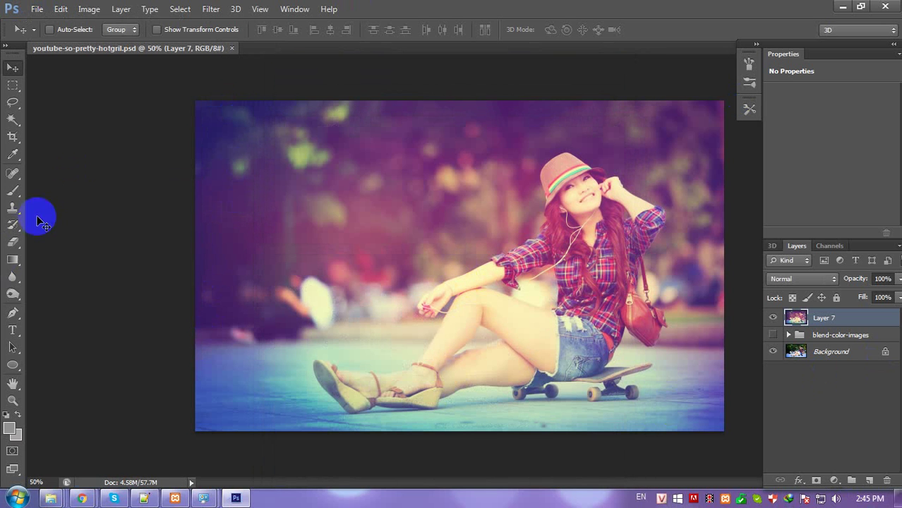
- Stretch the 1280×720 crop frame past the photo, nudge the photo right, and commit
key("c")
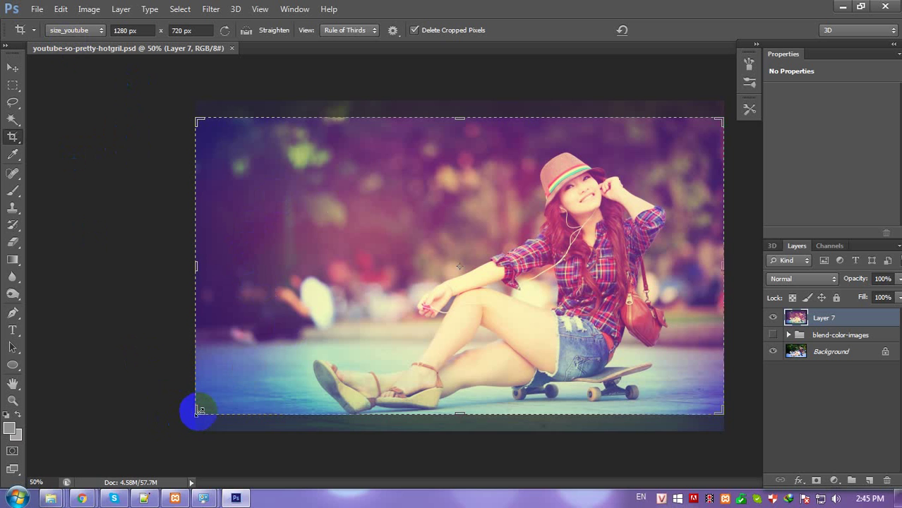
left_click_drag(199, 412, 178, 417)
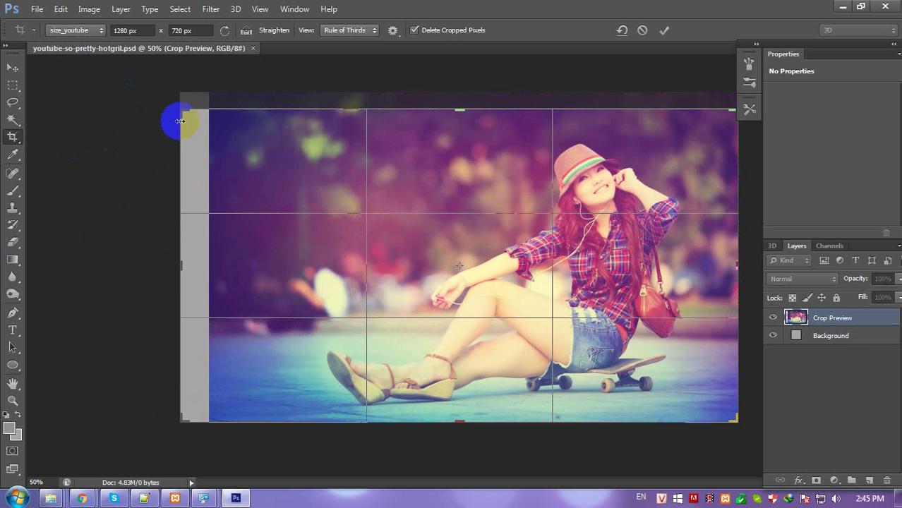
left_click_drag(181, 111, 129, 104)
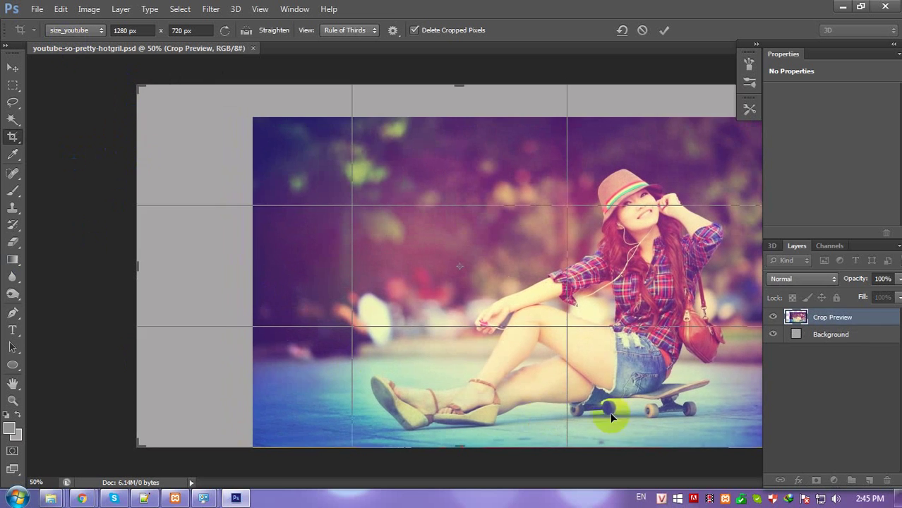
key("ctrl+minus")
mouse_move(655, 375)
left_mouse_down()
mouse_move(690, 393)
mouse_move(683, 390)
left_mouse_up()
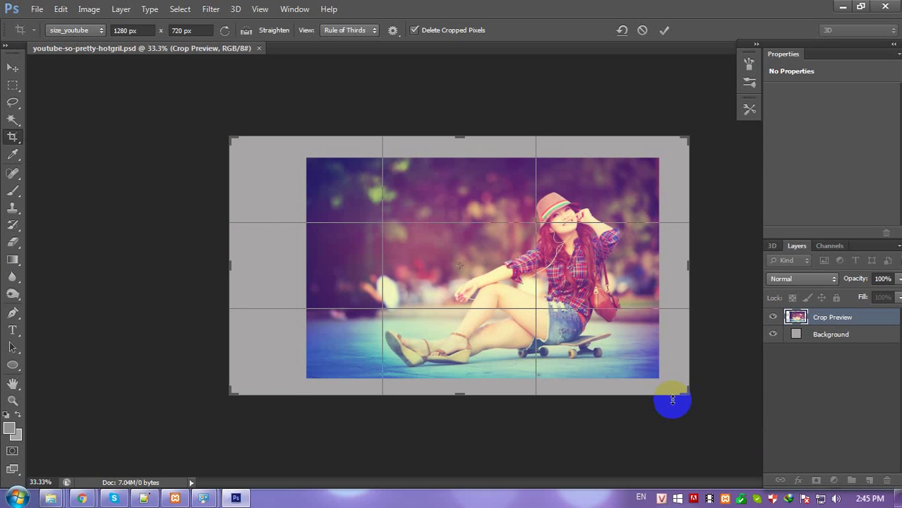
key("shift+Right")
key("shift+Right")
key("shift+Right")
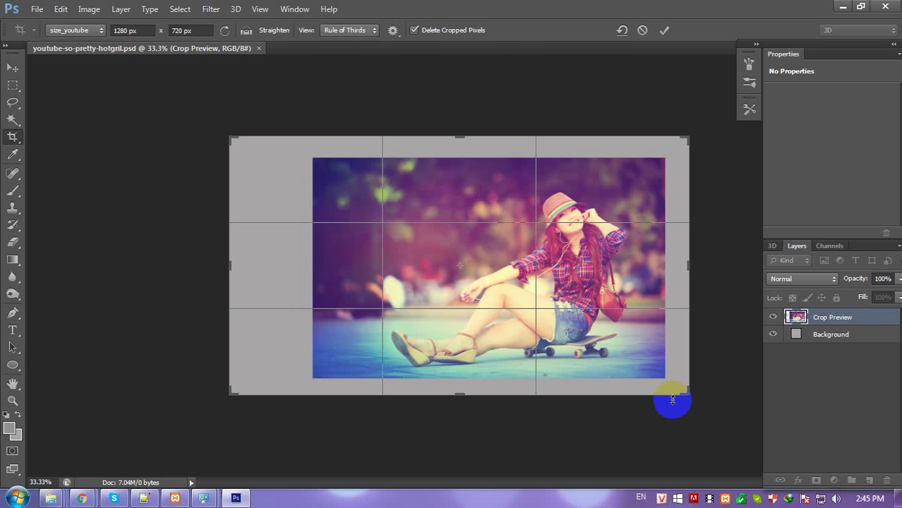
key("shift+Right")
key("Return")
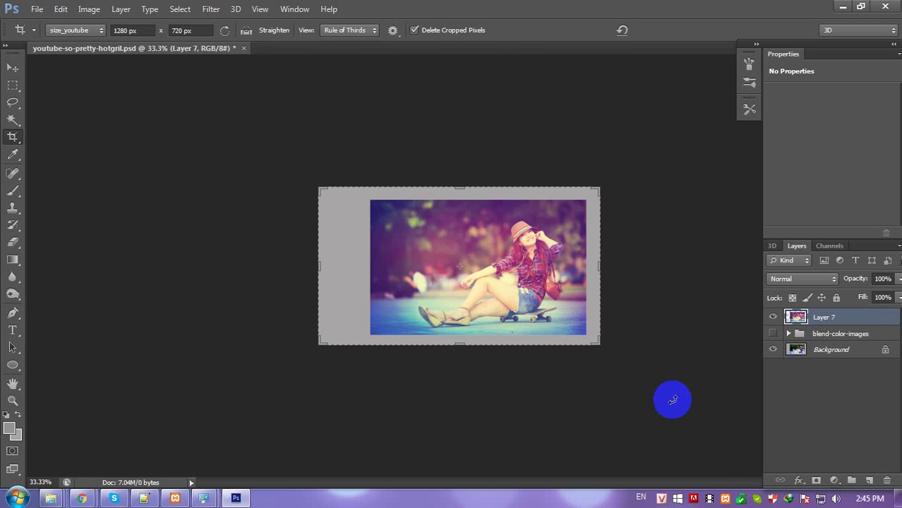
- Select the photo by Magic Wand on Background's grey border, inverted, and copy it to Layer 8
left_click(809, 353)
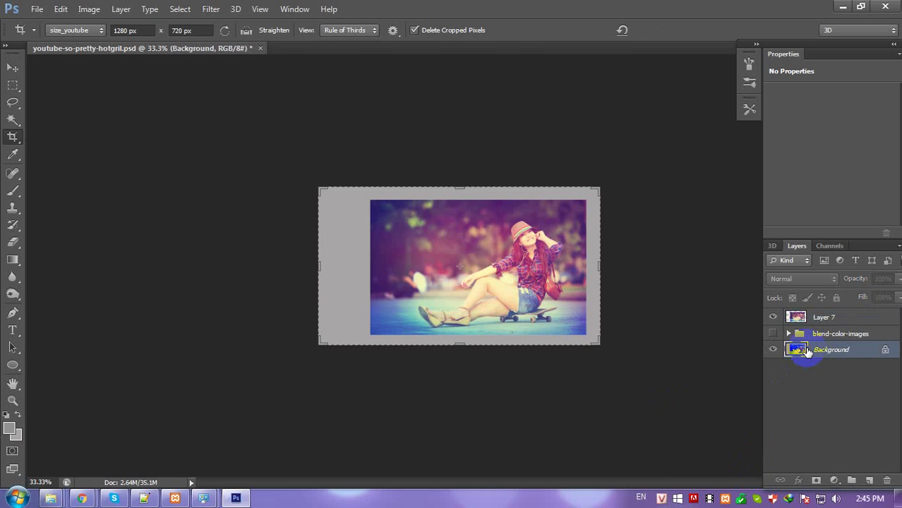
key("m")
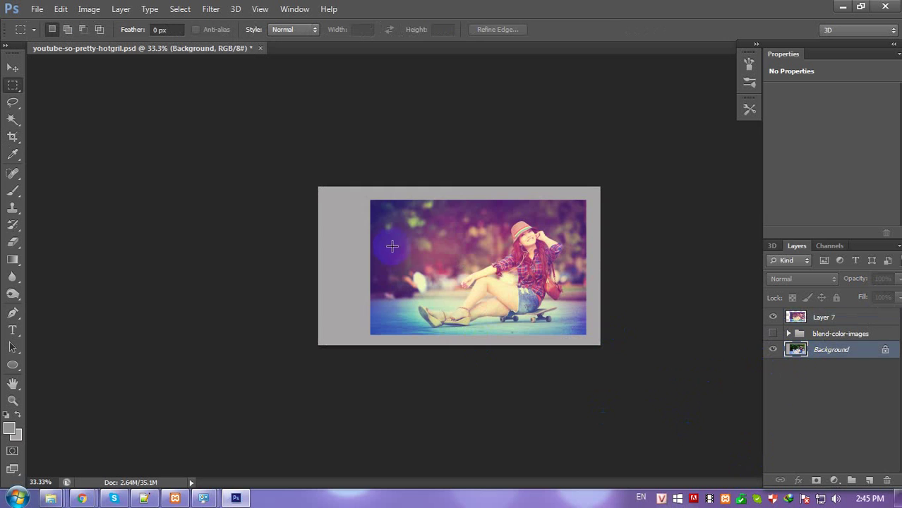
left_click(13, 119)
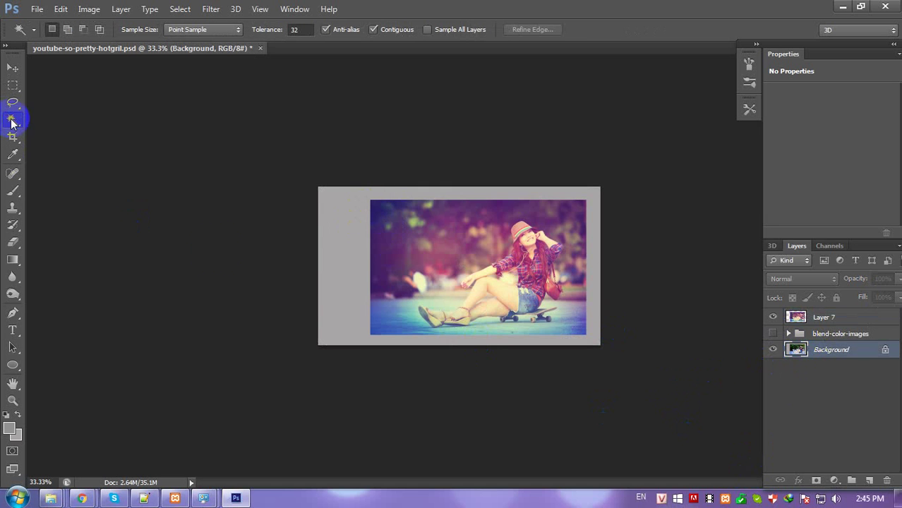
left_click(342, 274)
key("ctrl+shift+i")
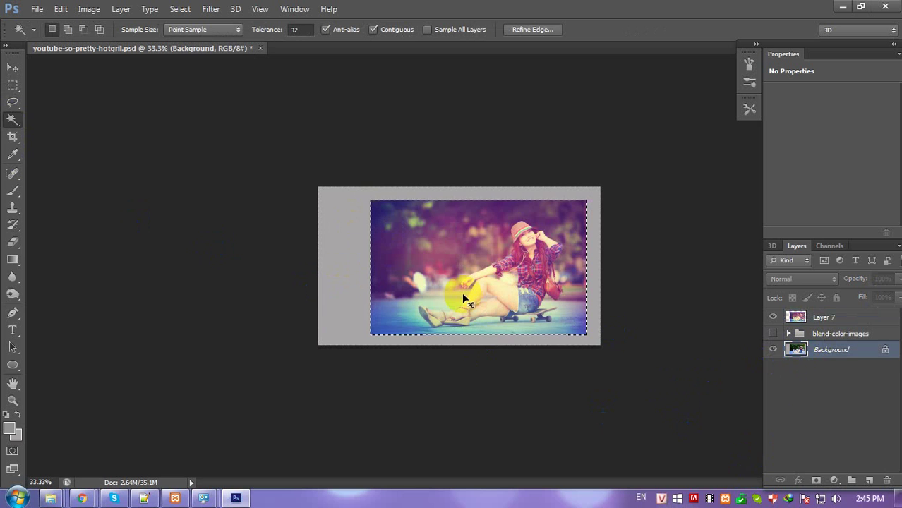
key("ctrl+j")
- Bring Layer 8 to the top and shift the untoned copy left of the toned photo
key("ctrl+bracketright")
key("ctrl+bracketright")
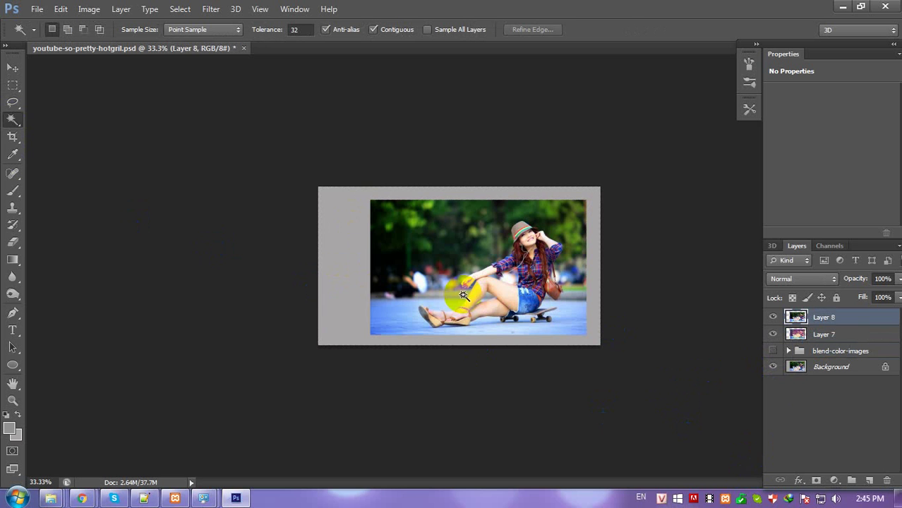
key("v")
mouse_move(543, 296)
left_mouse_down()
mouse_move(397, 284)
mouse_move(408, 296)
left_mouse_up()
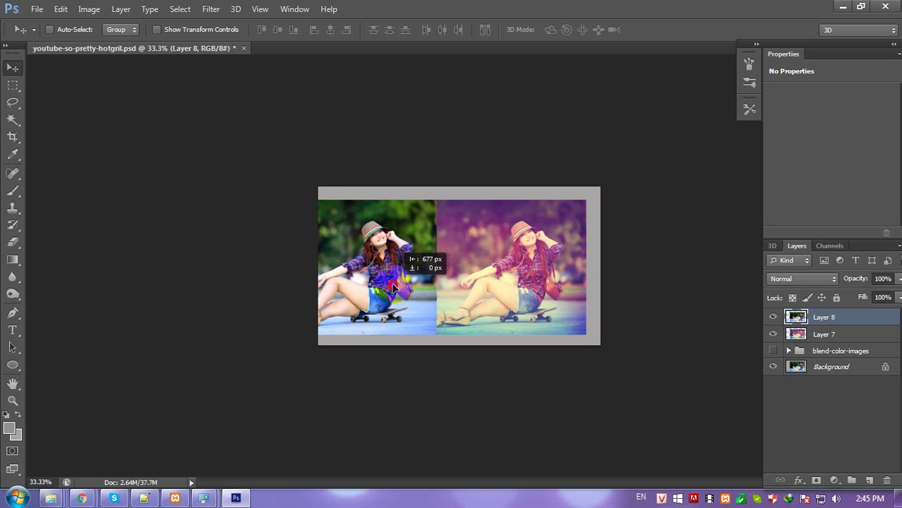
left_click(811, 334)
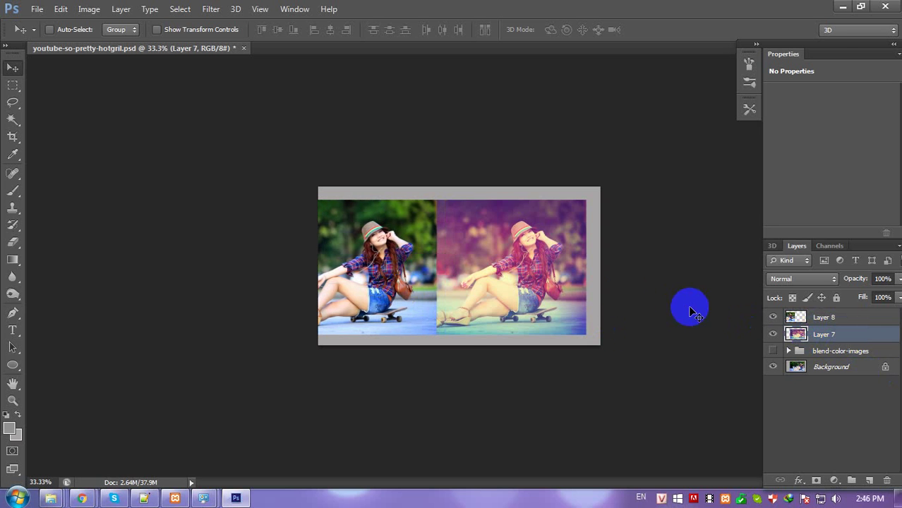
key("c")
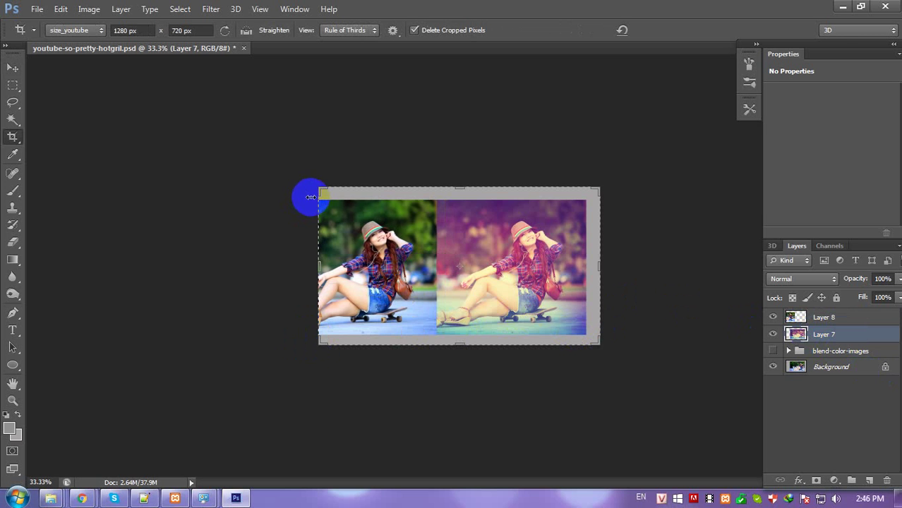
- Re-adjust the crop frame around both photos and apply the 1280×720 crop
mouse_move(316, 189)
left_mouse_down()
mouse_move(254, 191)
mouse_move(312, 237)
left_mouse_up()
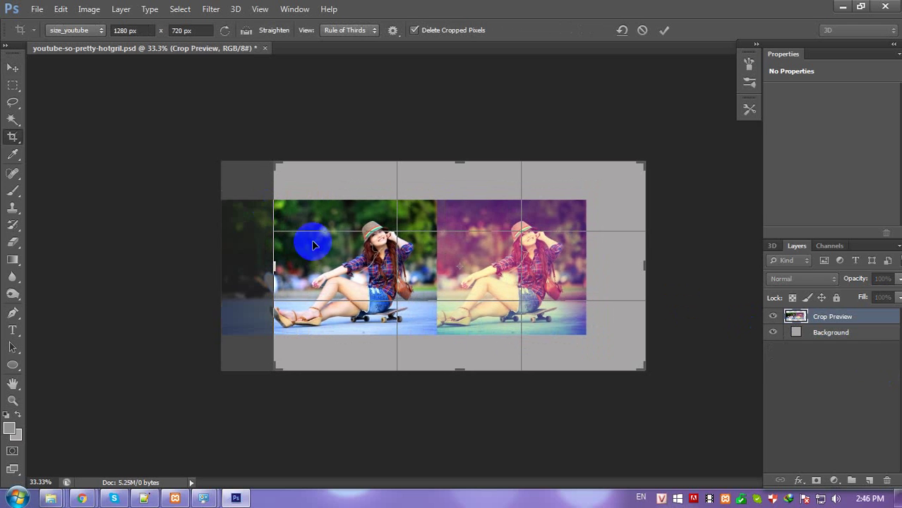
mouse_move(561, 279)
left_mouse_down()
mouse_move(513, 238)
mouse_move(583, 245)
mouse_move(608, 274)
mouse_move(613, 262)
left_mouse_up()
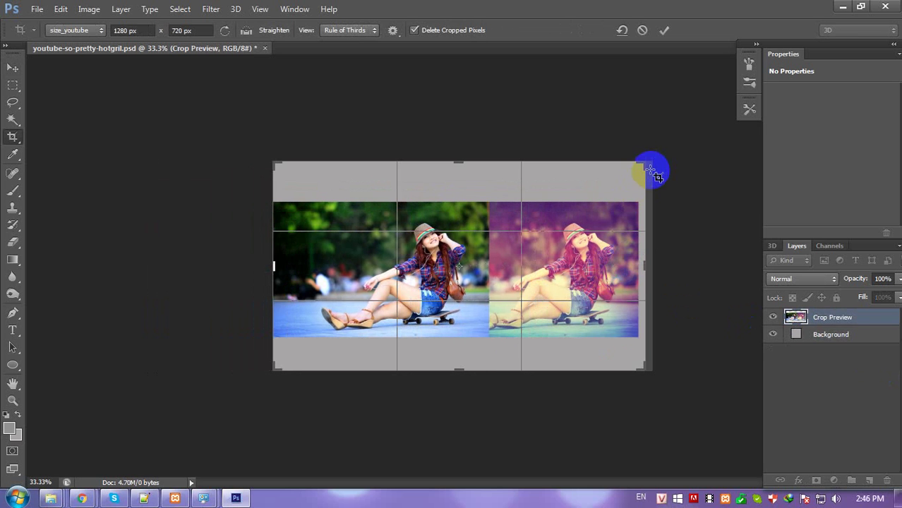
left_click_drag(645, 164, 661, 151)
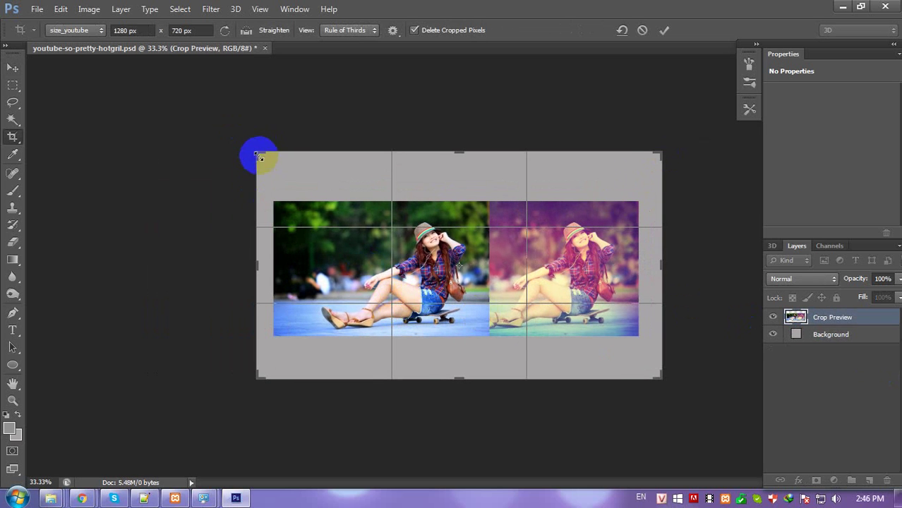
left_click_drag(258, 154, 247, 151)
double_click(516, 290)
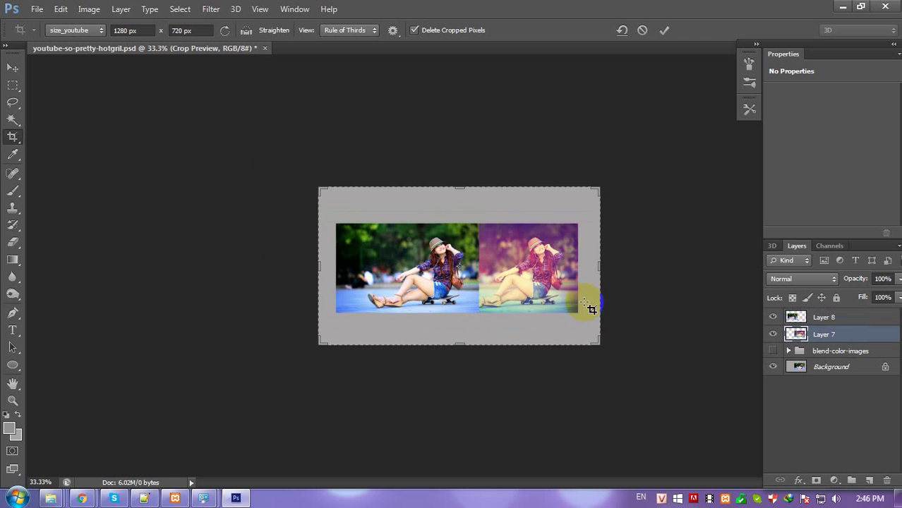
- Shift the toned Layer 7 right and slide the original Layer 8 left beside it
key("ctrl+plus")
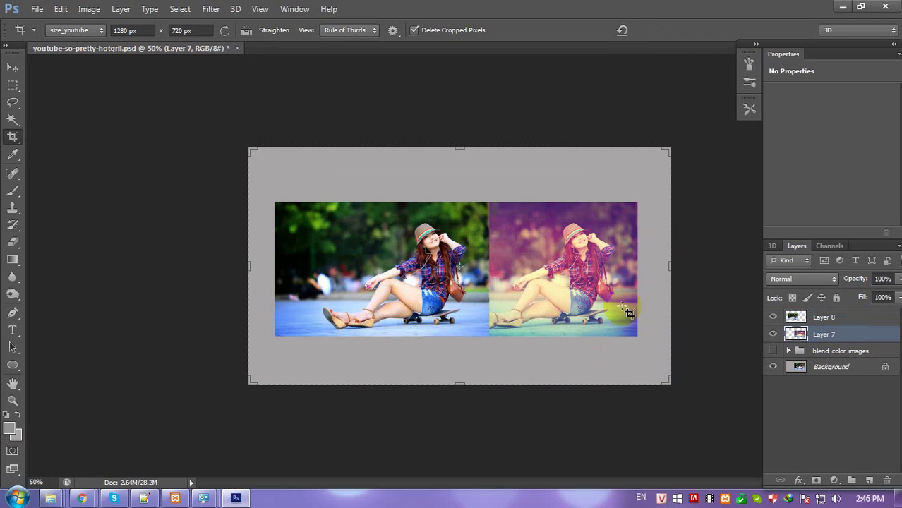
key("v")
left_click(818, 319)
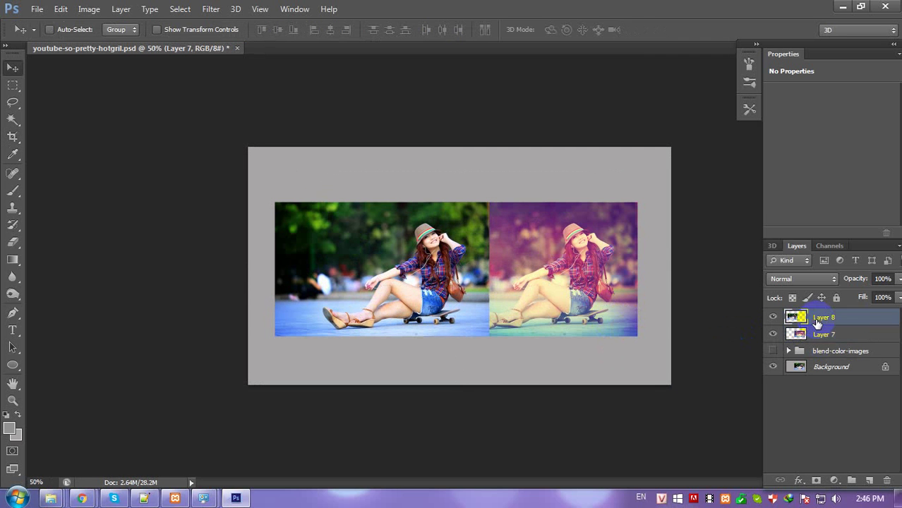
left_click(822, 334)
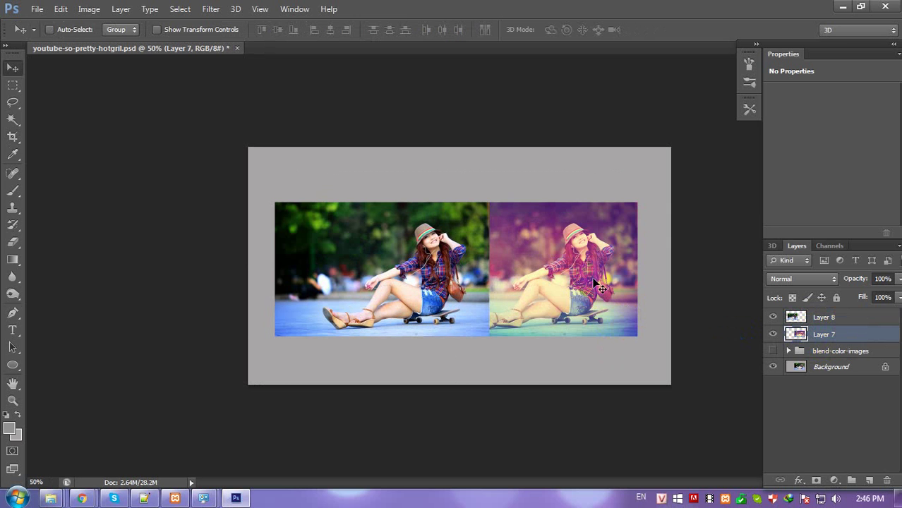
left_click_drag(593, 279, 616, 279)
left_click(819, 317)
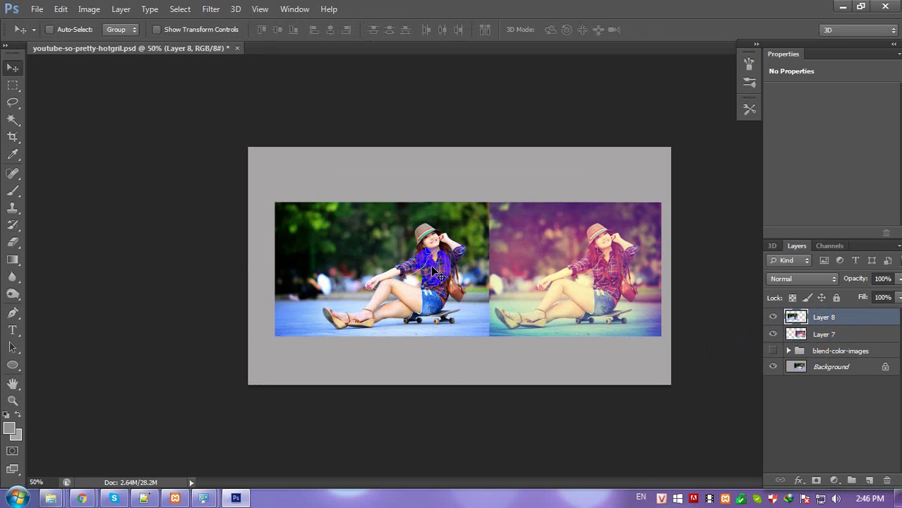
left_click_drag(434, 271, 414, 270)
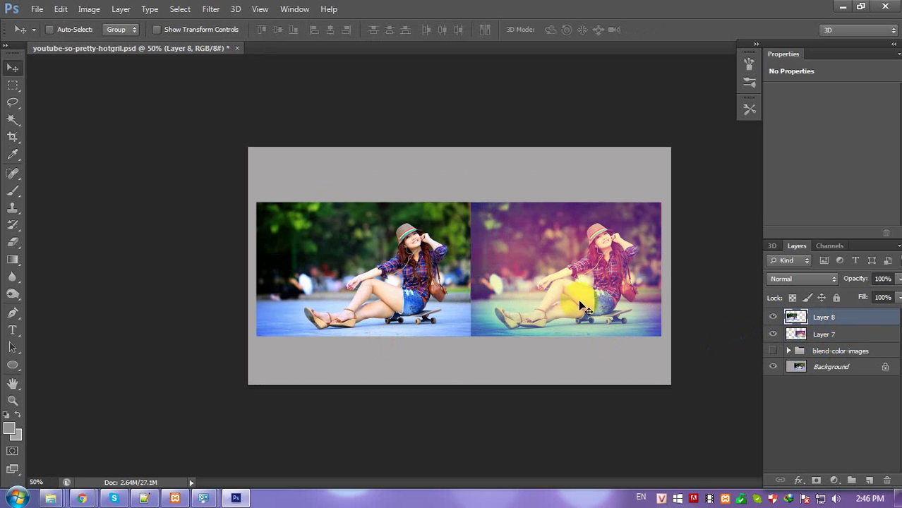
- Hide the blend-color-images group and select the Background layer
key("ctrl+plus")
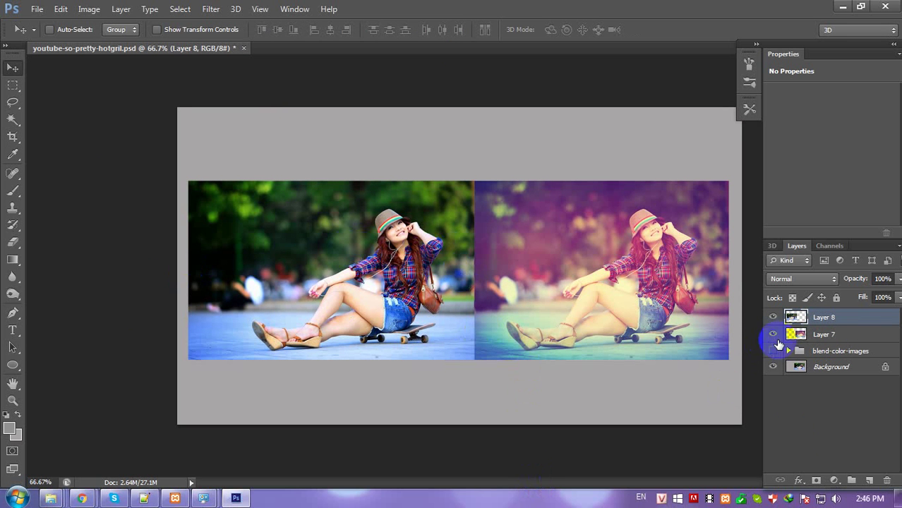
left_click(773, 350)
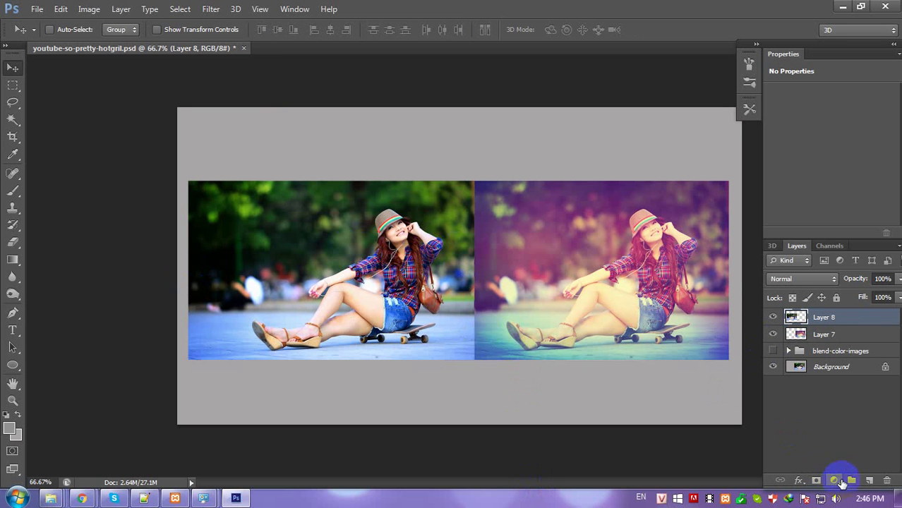
left_click(822, 366)
- Add Layer 9 above Background and set the foreground colour to a very light grey
left_click(868, 481)
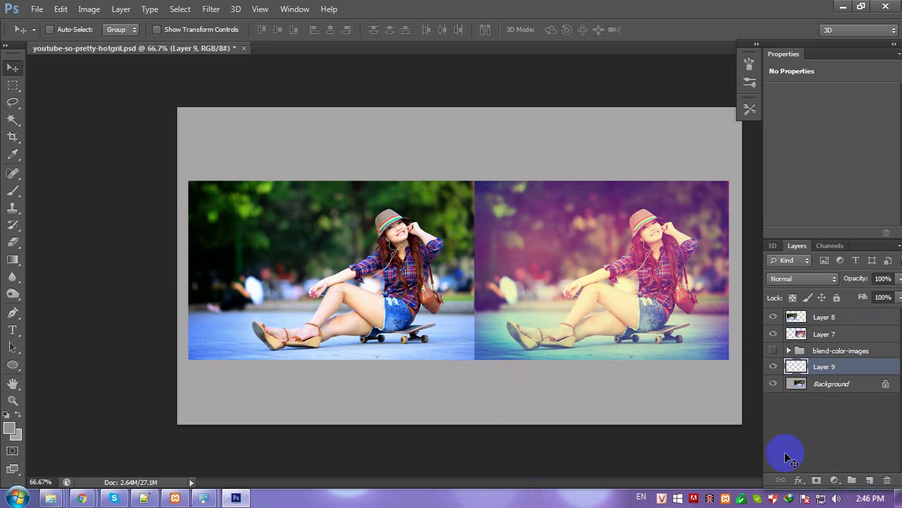
left_click(10, 428)
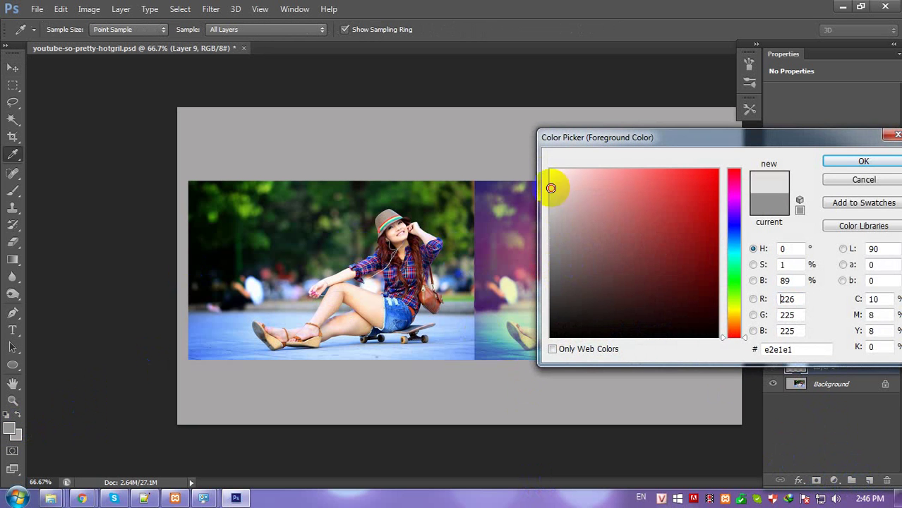
left_click_drag(550, 186, 547, 174)
key("Return")
- Draw a diagonal grey-to-white gradient across Layer 9 from the upper left
key("g")
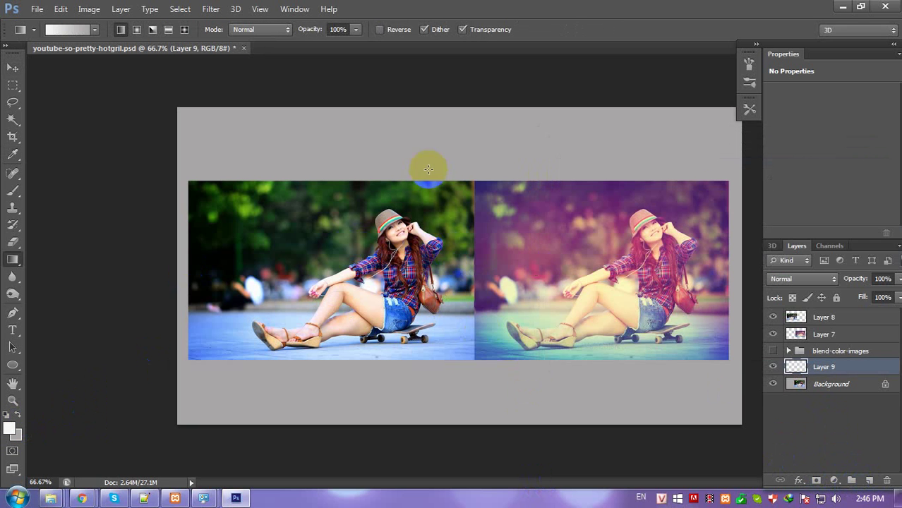
left_click_drag(428, 173, 429, 79)
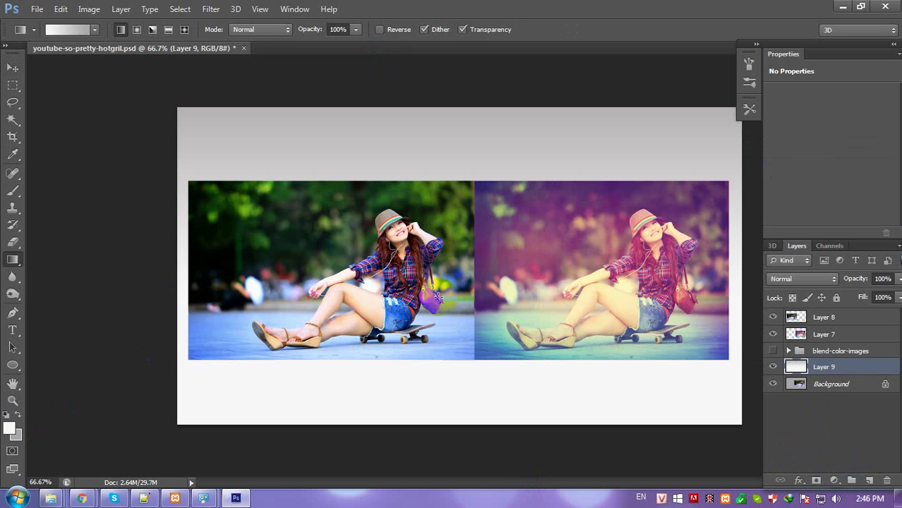
left_click_drag(418, 141, 444, 176)
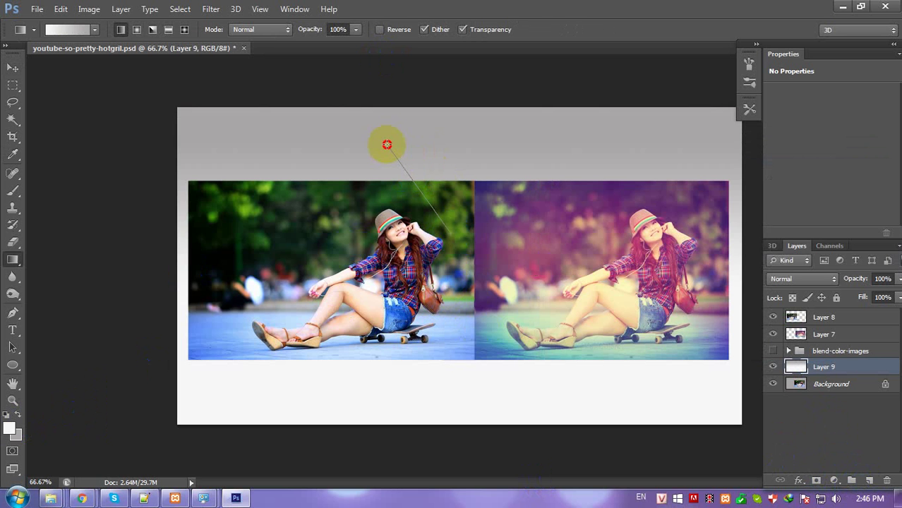
left_click_drag(387, 145, 178, 55)
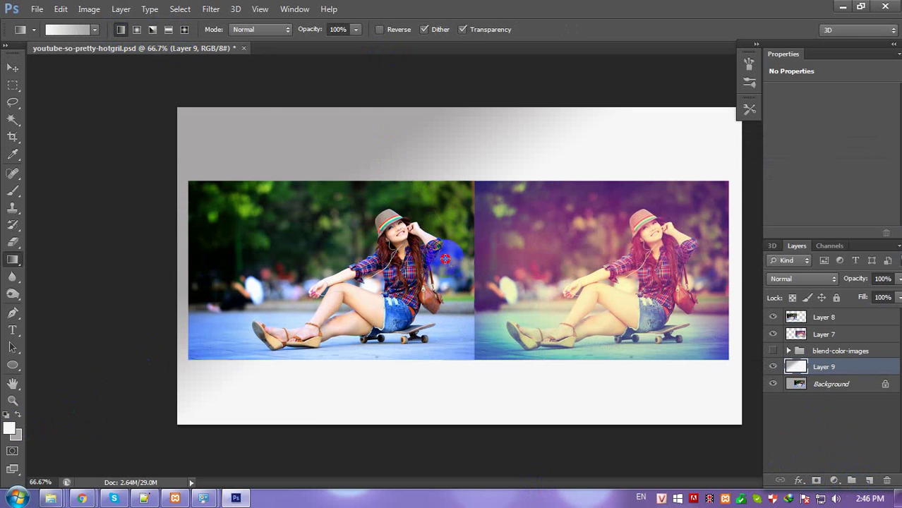
left_click_drag(437, 254, 237, 90)
left_click_drag(377, 230, 257, 110)
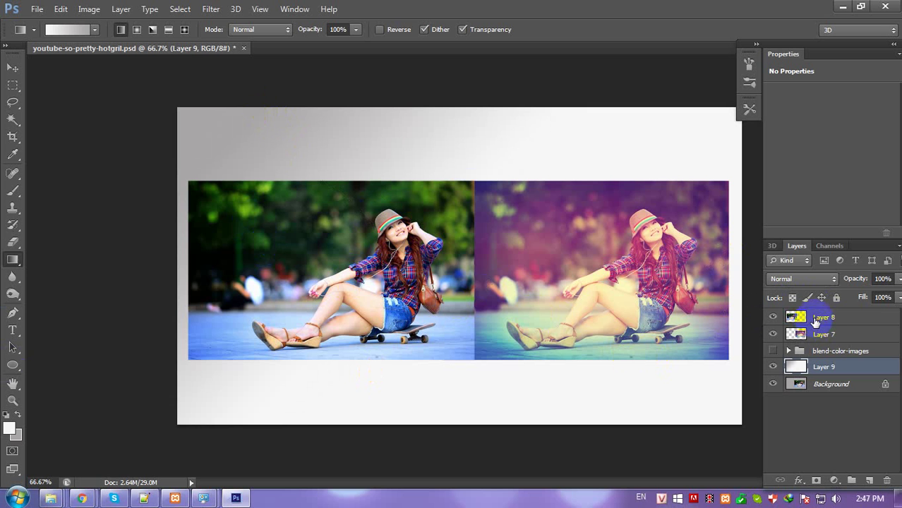
left_click(816, 319)
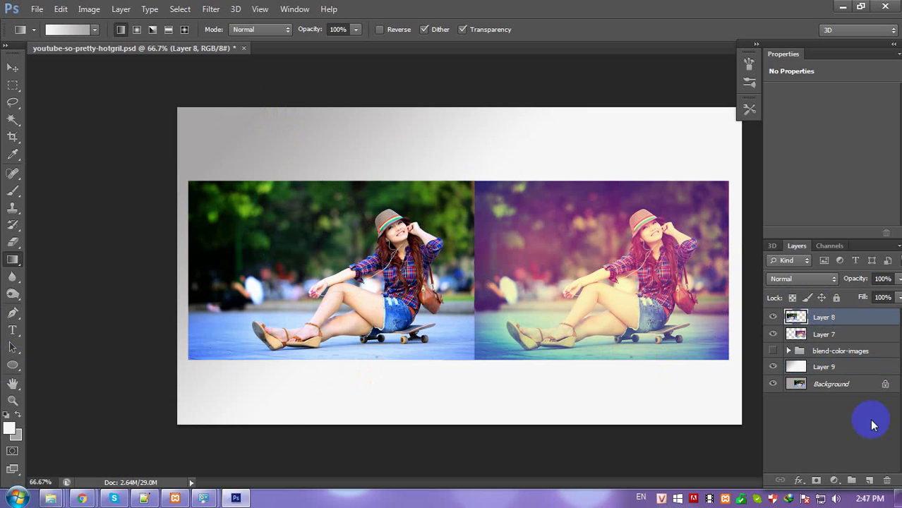
- Add a new layer above Layer 8 and set the text colour to a green sampled from the photo
left_click(866, 481)
key("t")
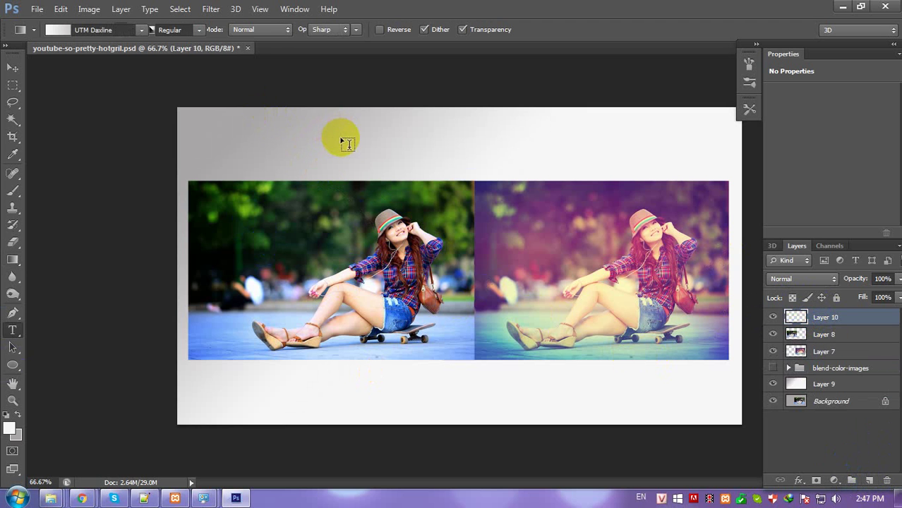
left_click(424, 29)
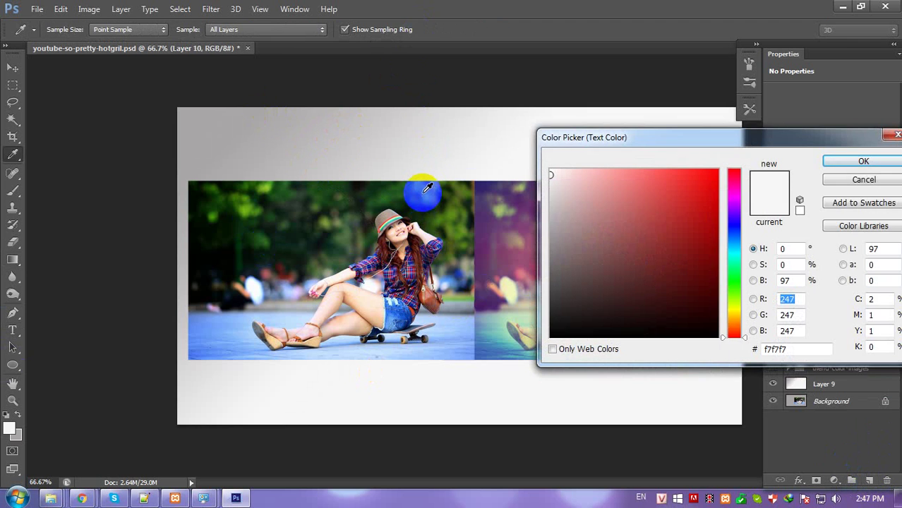
left_click(418, 192)
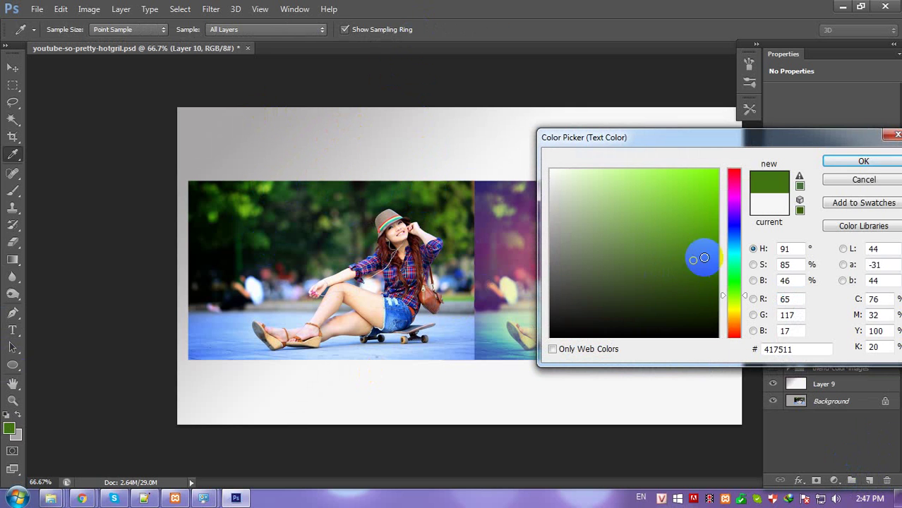
left_click(704, 250)
key("Return")
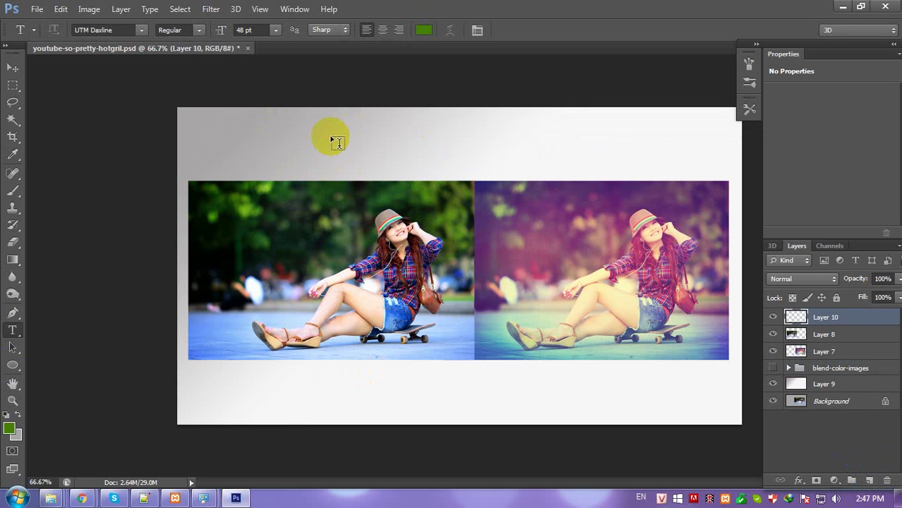
- Type the PHOTOSHOP TUTORIAL title above the photos and scale it up to about 67 pt
left_click(338, 143)
type("PHO")
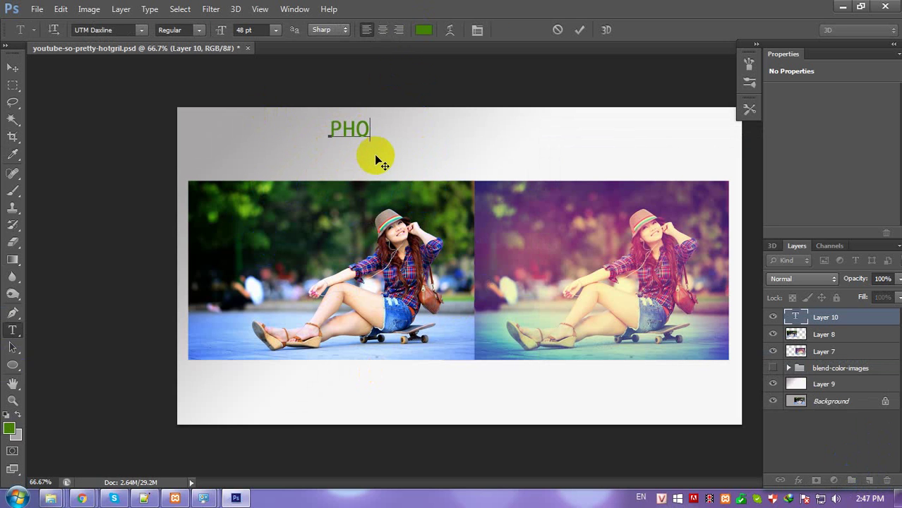
type("TO")
type("SHO")
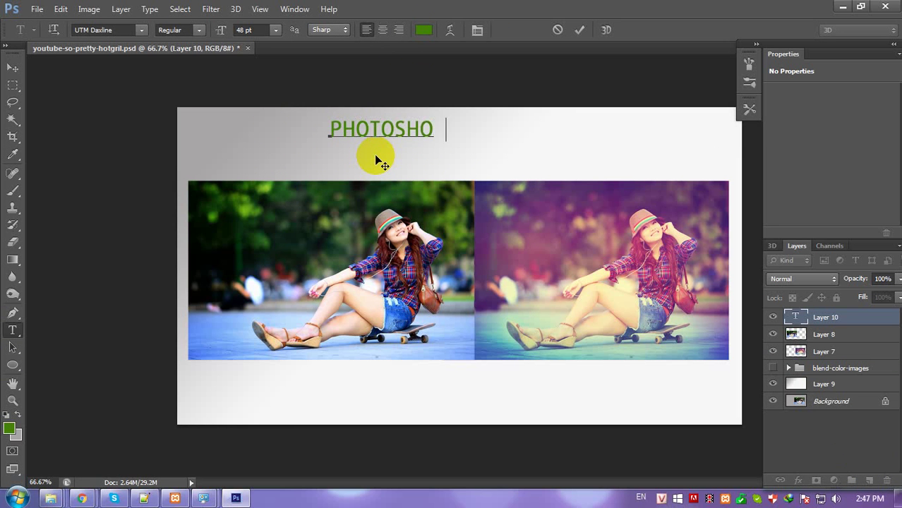
type("P TU")
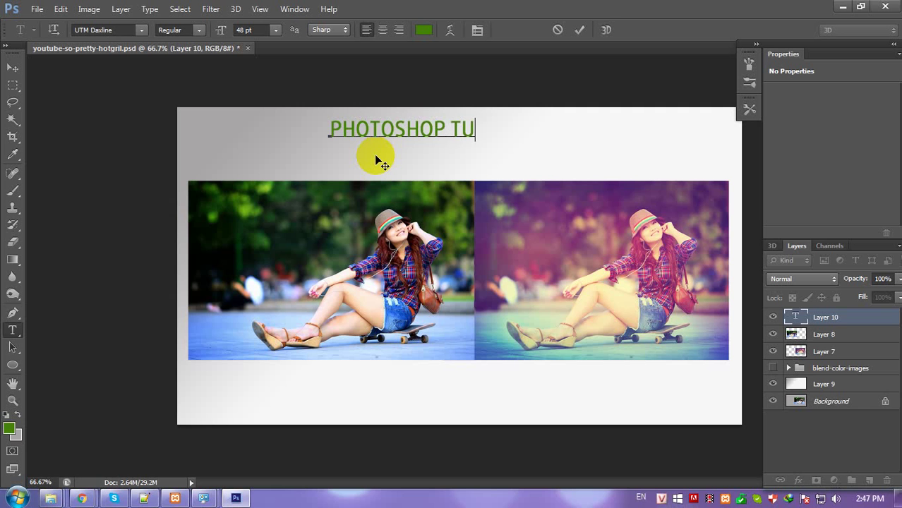
type("TORIAL")
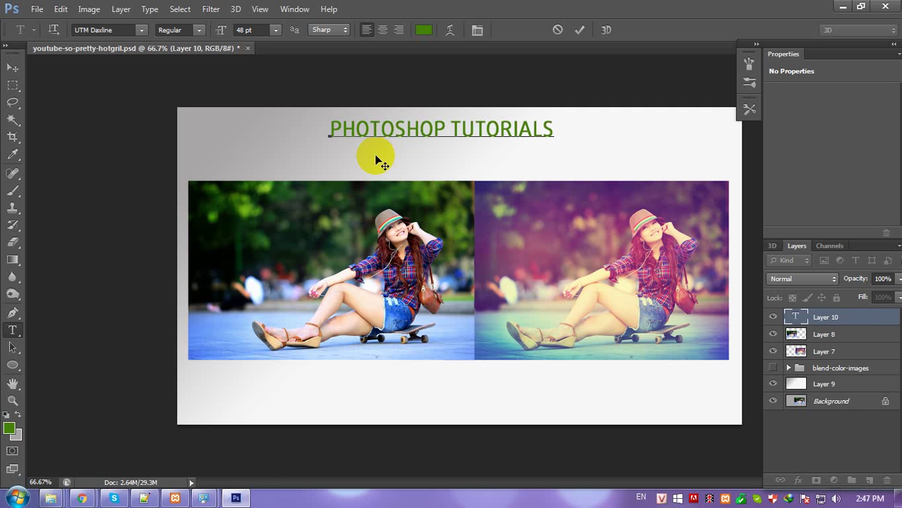
left_click(843, 321)
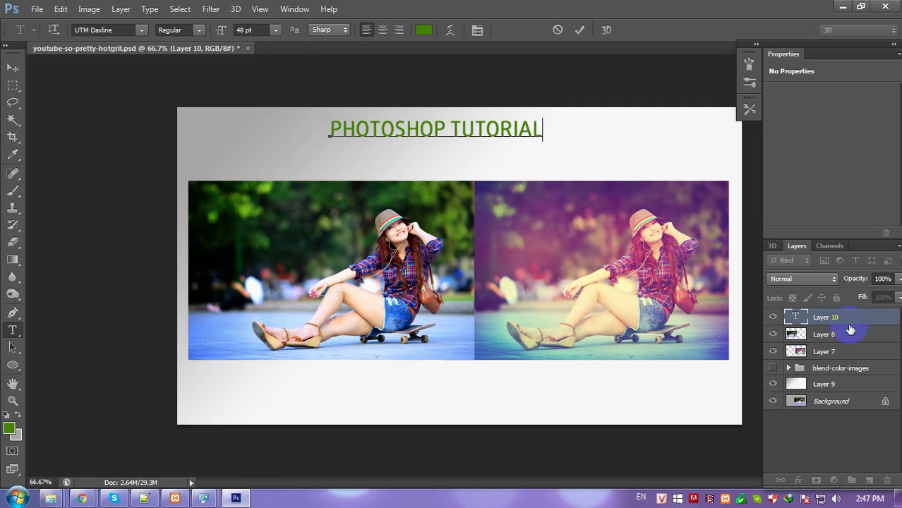
key("ctrl+t")
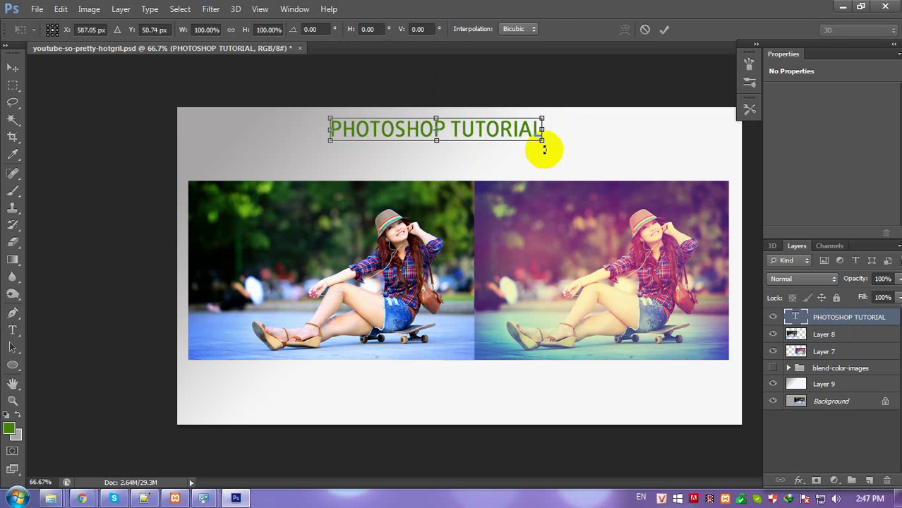
left_click_drag(543, 143, 579, 172)
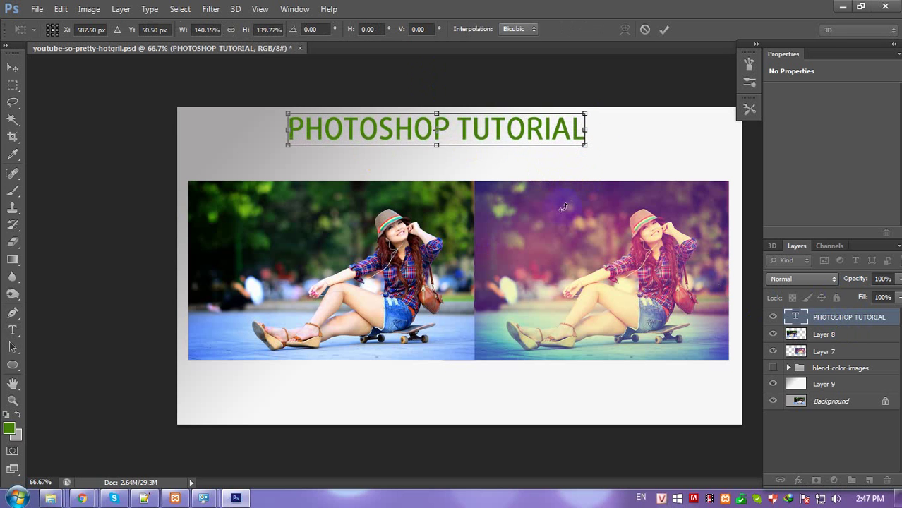
double_click(517, 125)
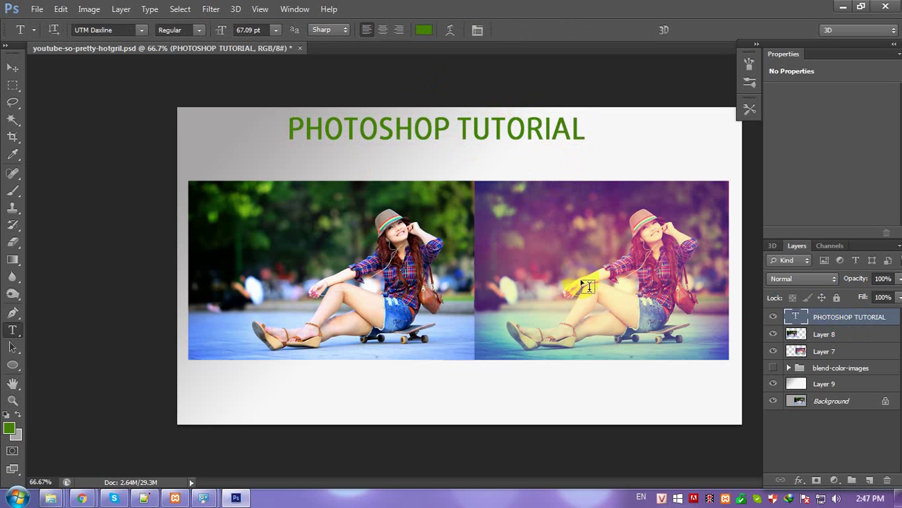
- Try UTM Erie Black and UTM Gill Sans KT, then set the title in UTM Guanine
left_click(141, 29)
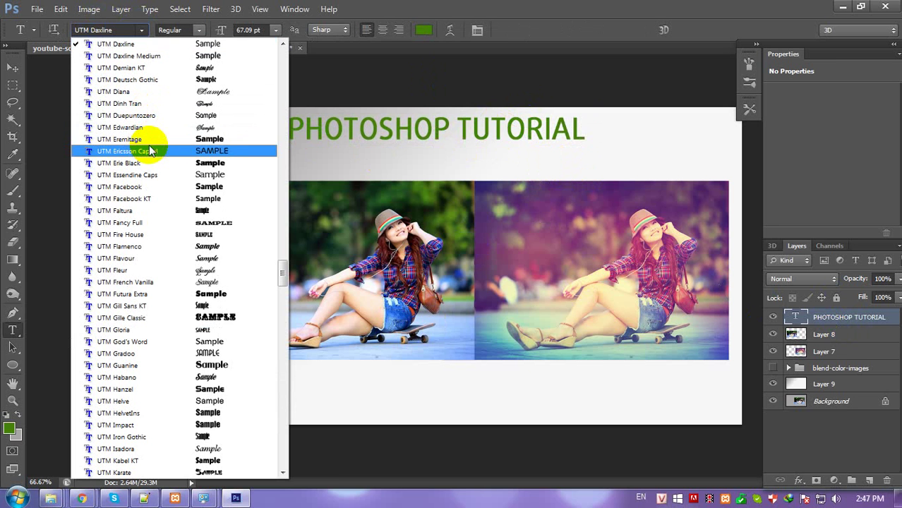
left_click(152, 165)
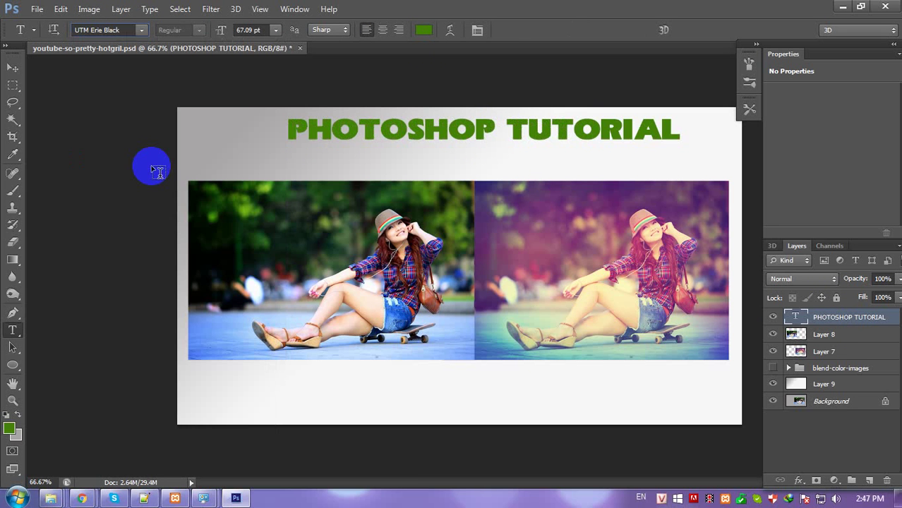
left_click(140, 30)
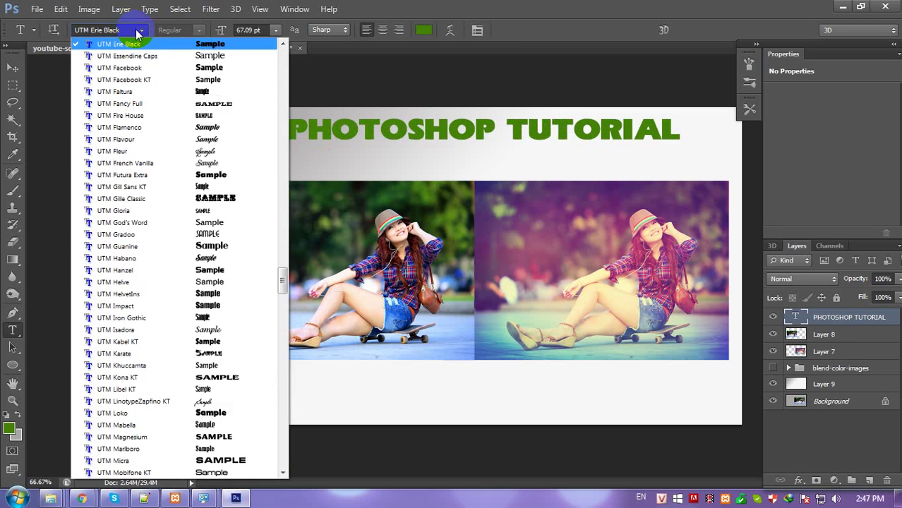
left_click(156, 186)
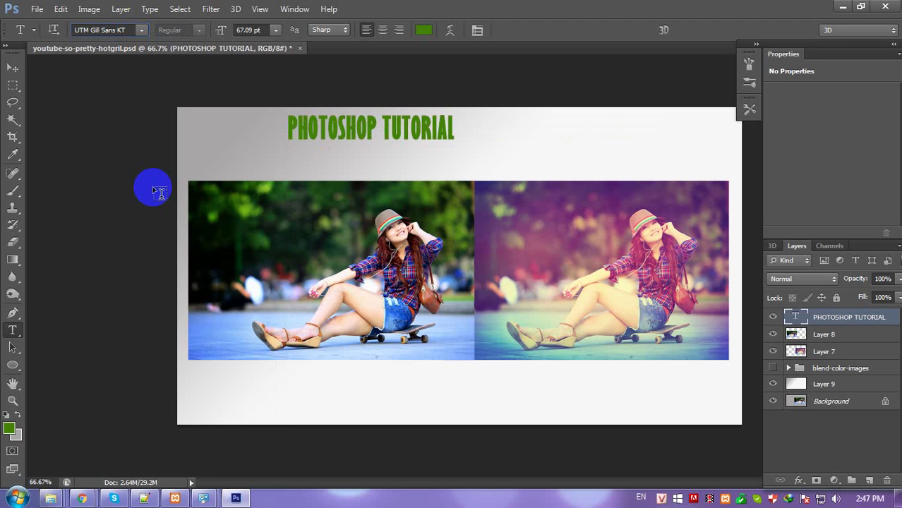
left_click(141, 30)
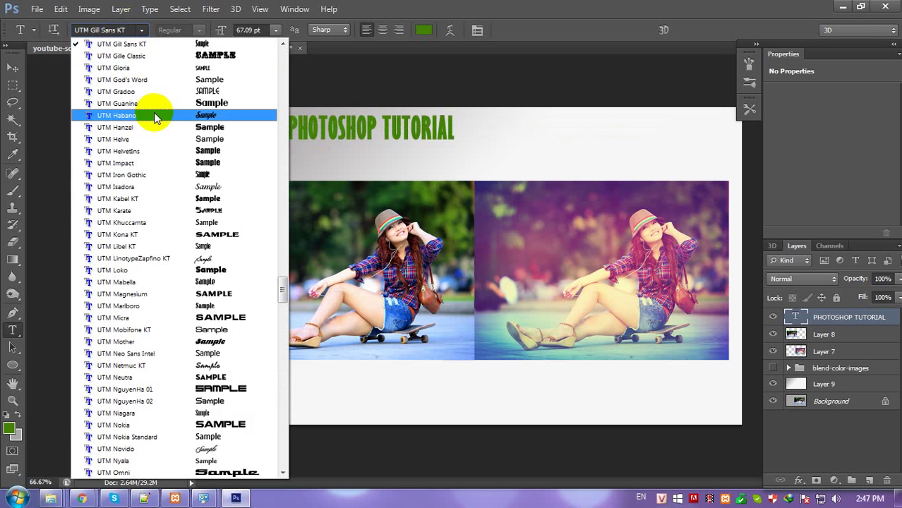
left_click(156, 103)
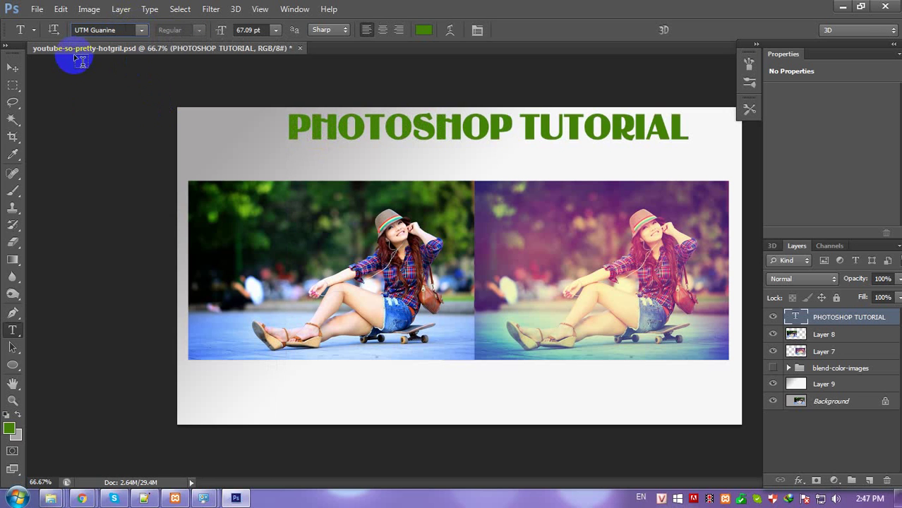
- Centre the title above the photos and duplicate its layer
left_click(12, 67)
left_click_drag(399, 127, 375, 144)
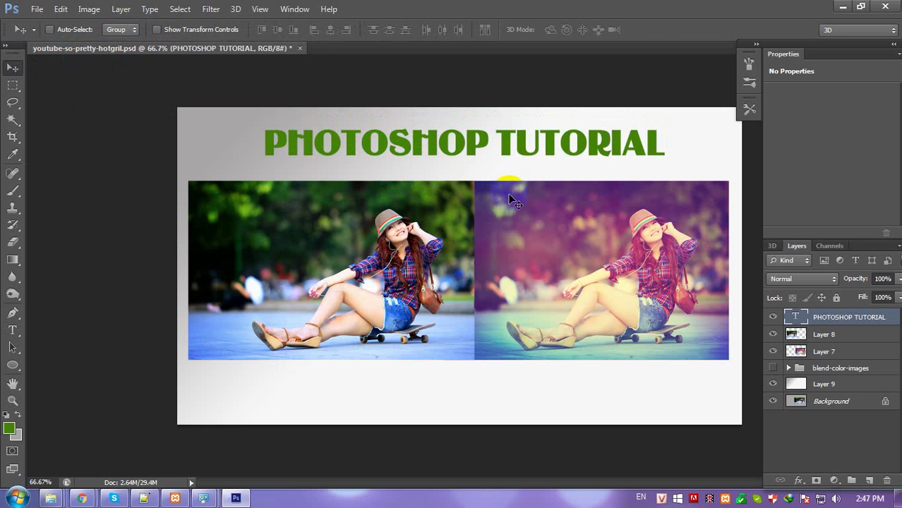
key("ctrl+j")
- Drag the title copy below the photos and start editing its text
left_click_drag(473, 150, 473, 400)
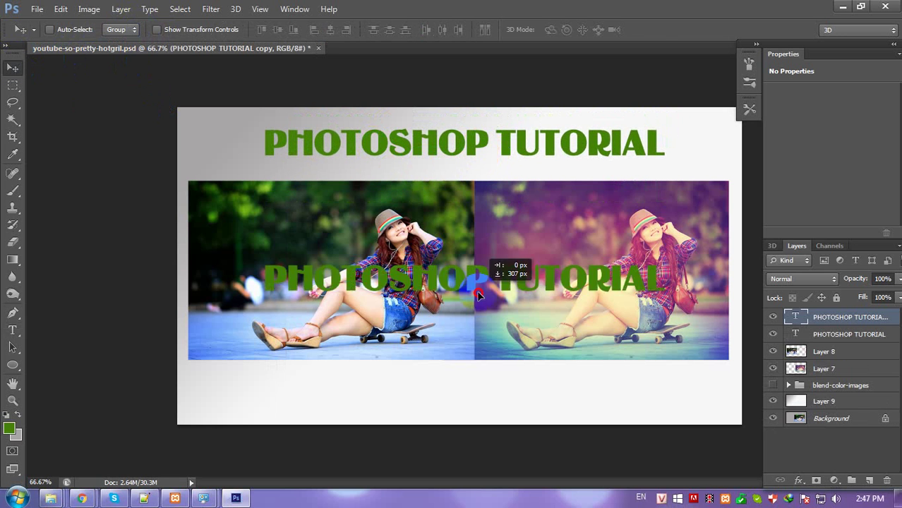
double_click(469, 395)
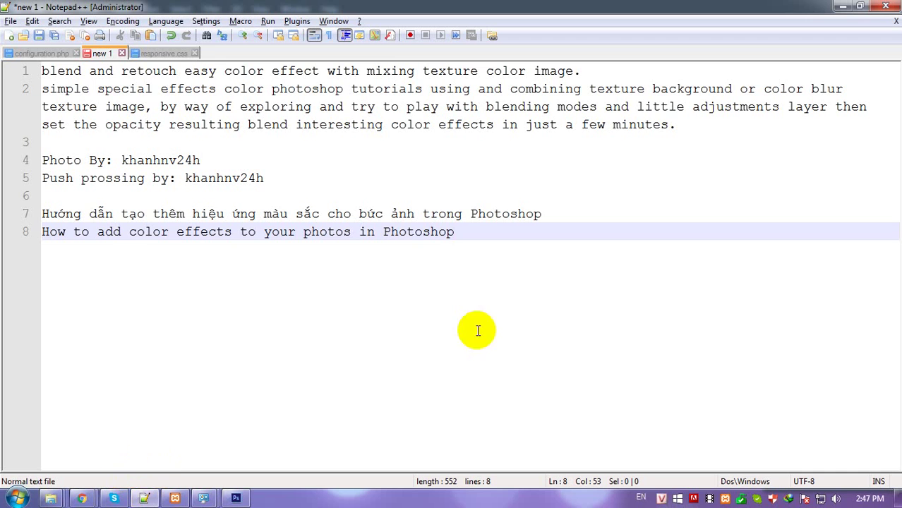
- Select the line-1 phrase 'easy color effect with mixing texture color image', copy it, and leave Notepad++
left_click(225, 71)
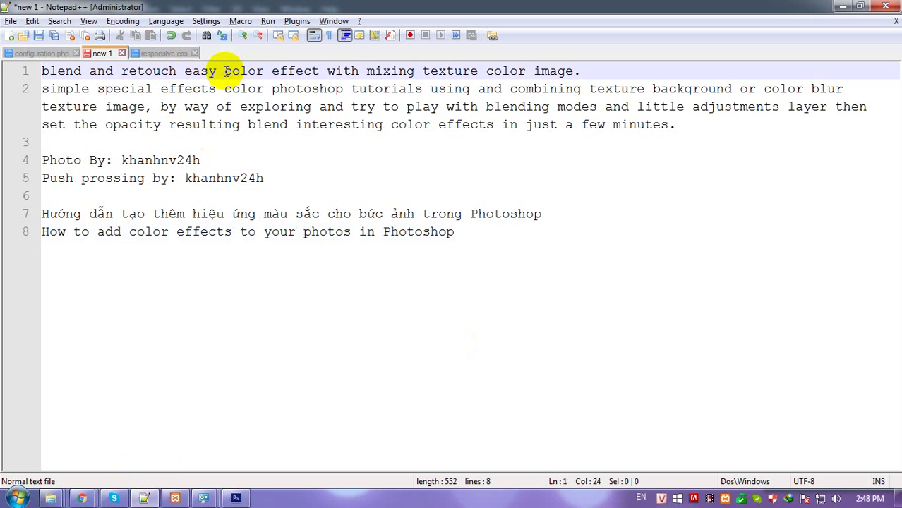
left_click(573, 71, "shift")
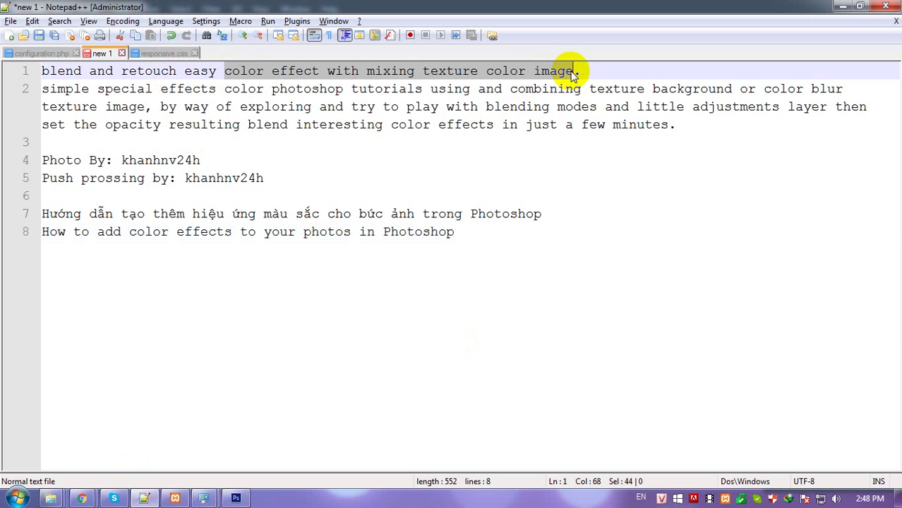
left_click(161, 89)
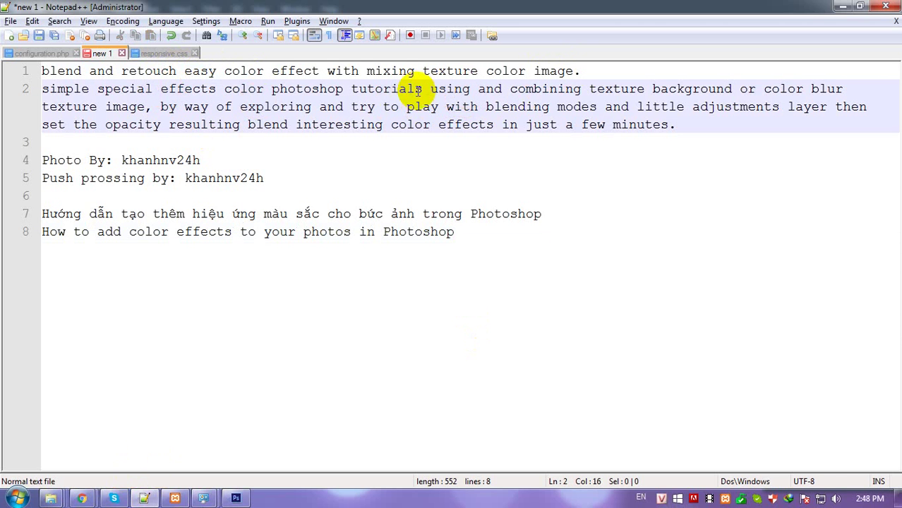
left_click(423, 89, "shift")
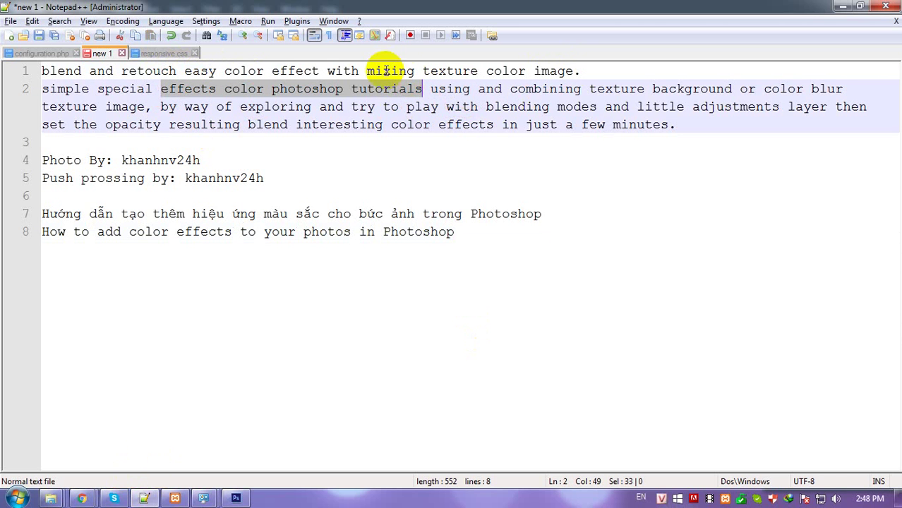
left_click(262, 70)
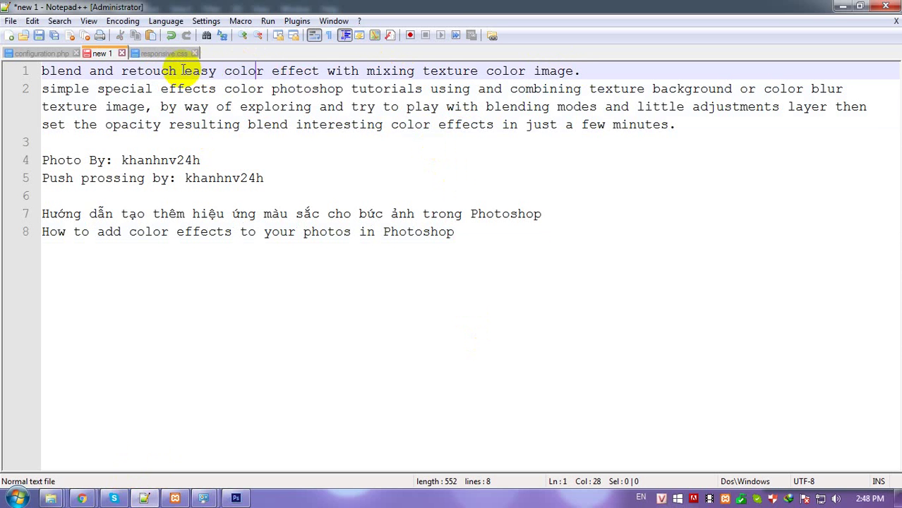
left_click(572, 71, "shift")
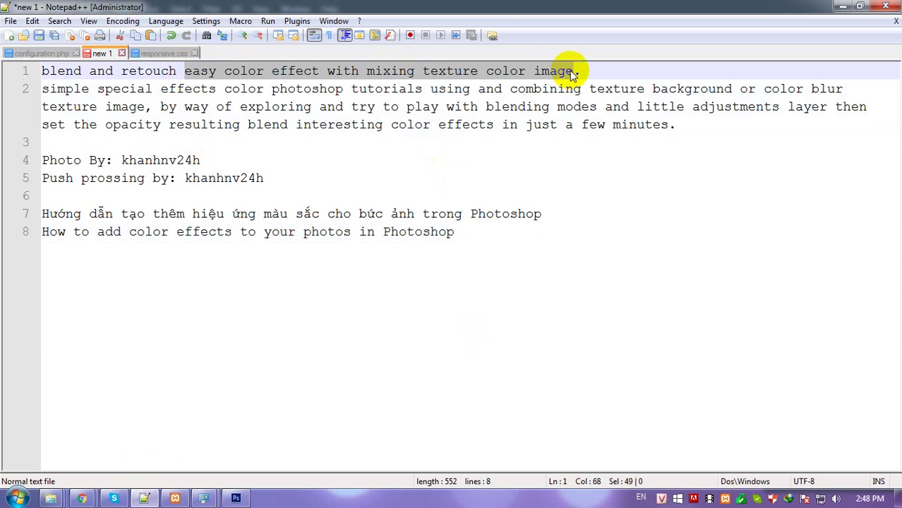
key("super+d")
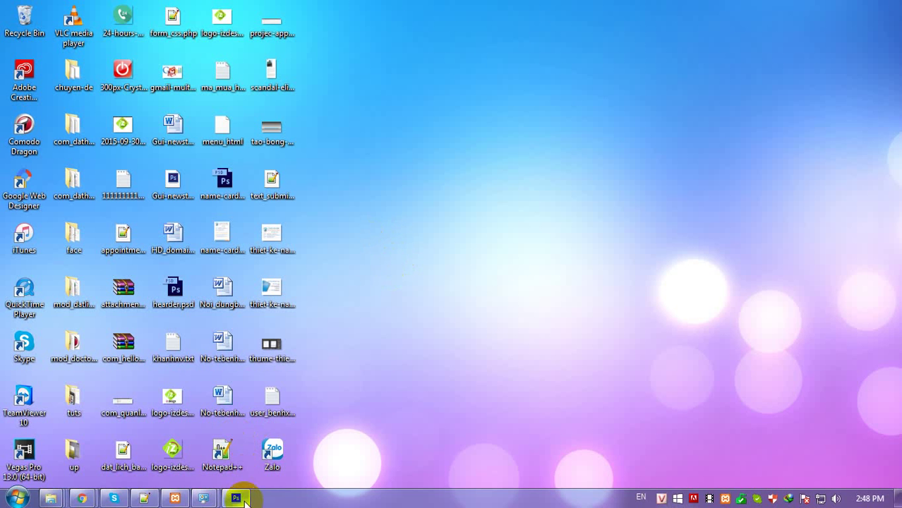
- Paste the copied phrase into the bottom caption and shift the caption left onto the page
left_click(236, 498)
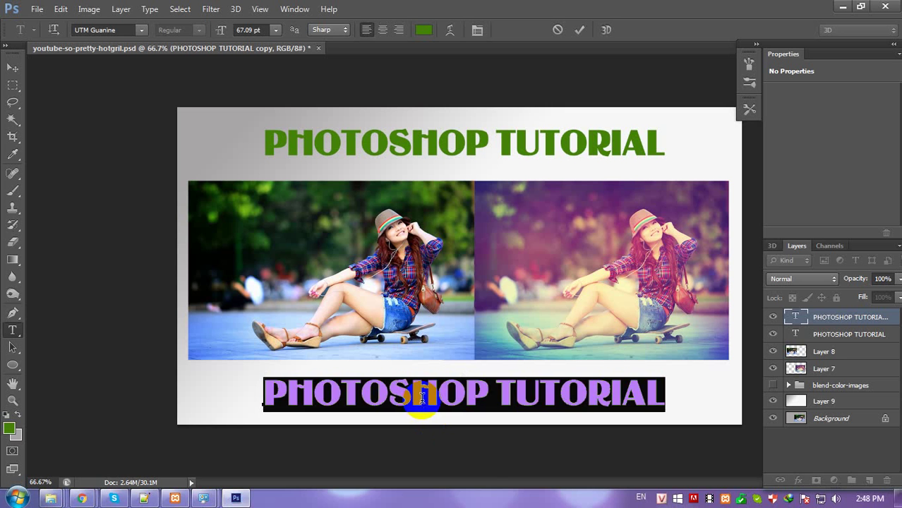
left_click(513, 406)
key("ctrl+v")
left_click(793, 317)
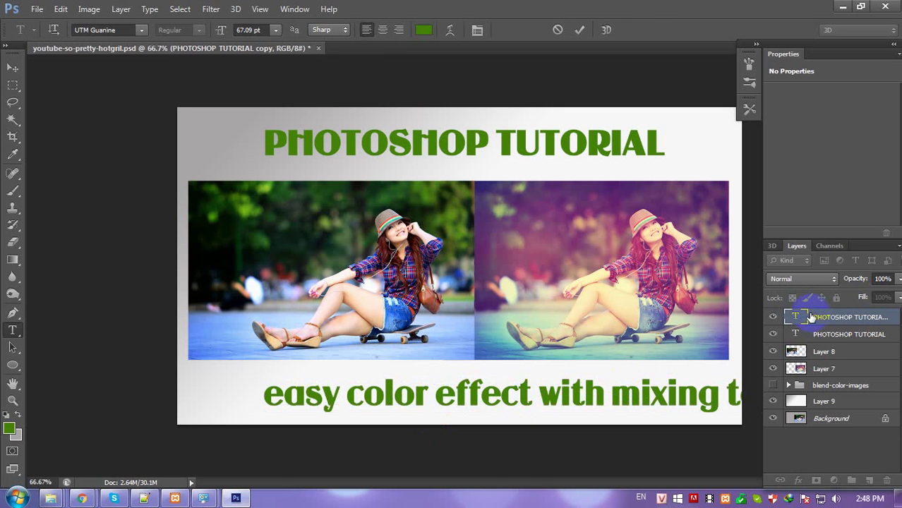
key("v")
left_click_drag(572, 402, 508, 400)
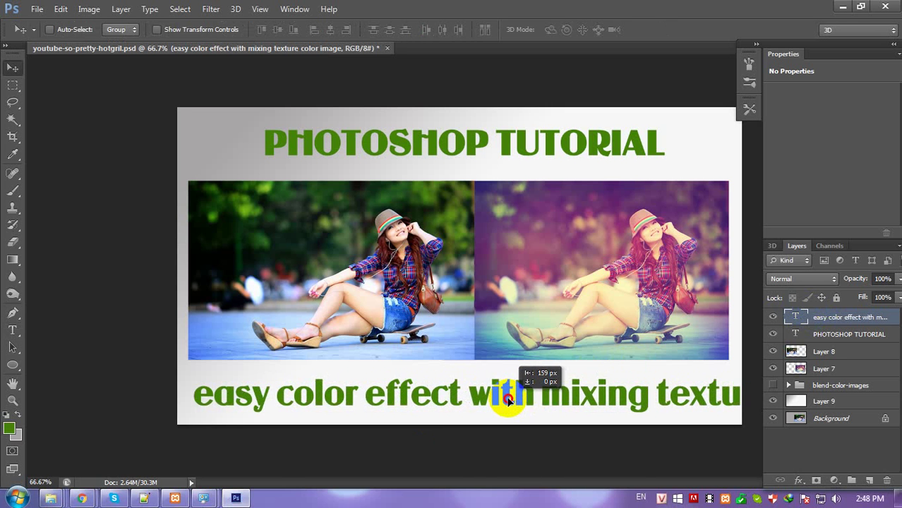
- Set the caption to UTM Isadora, 30 pt, with All Caps enabled
key("t")
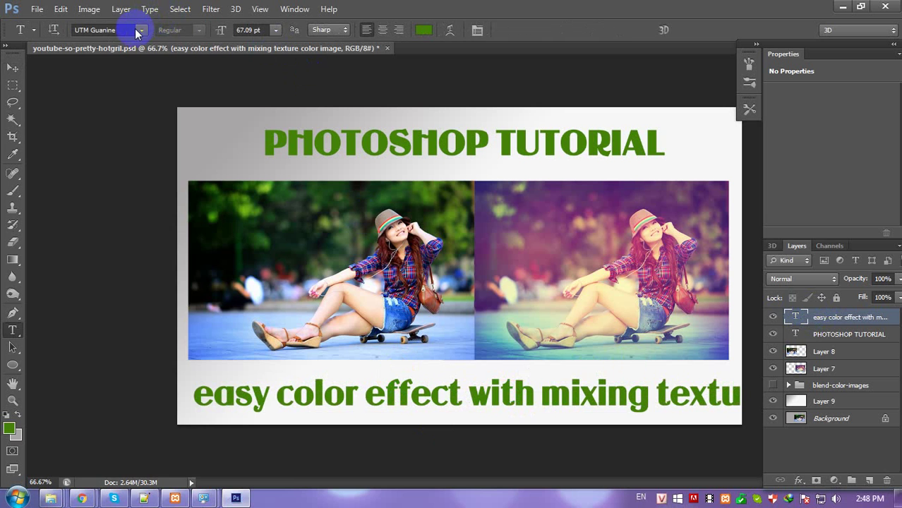
left_click(141, 29)
left_click(157, 127)
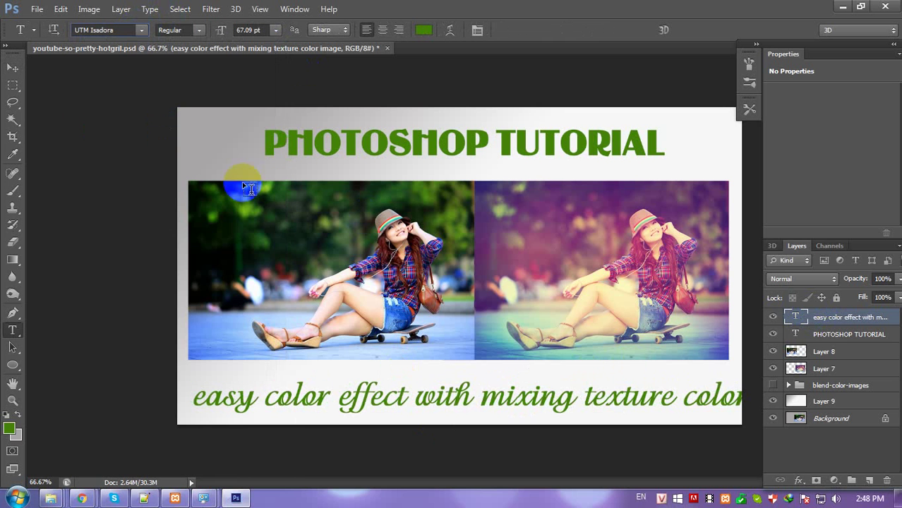
left_click(275, 30)
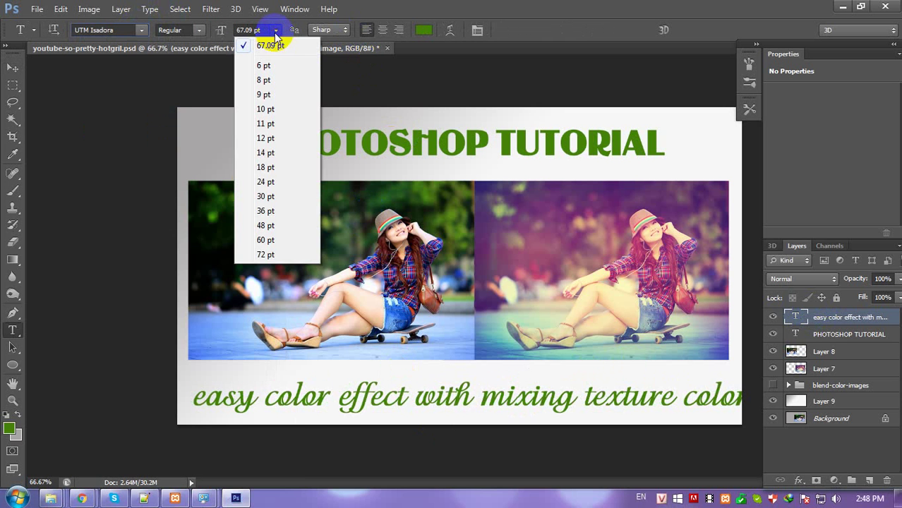
left_click(279, 197)
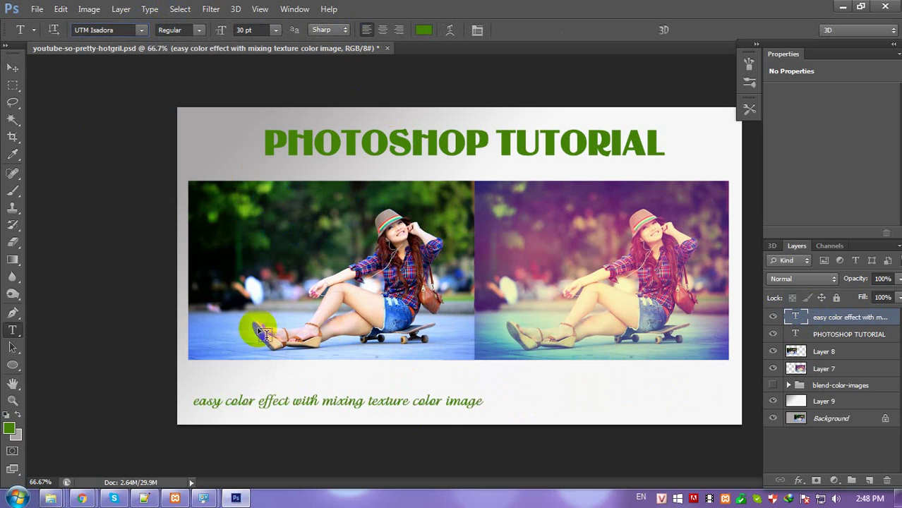
left_click(477, 29)
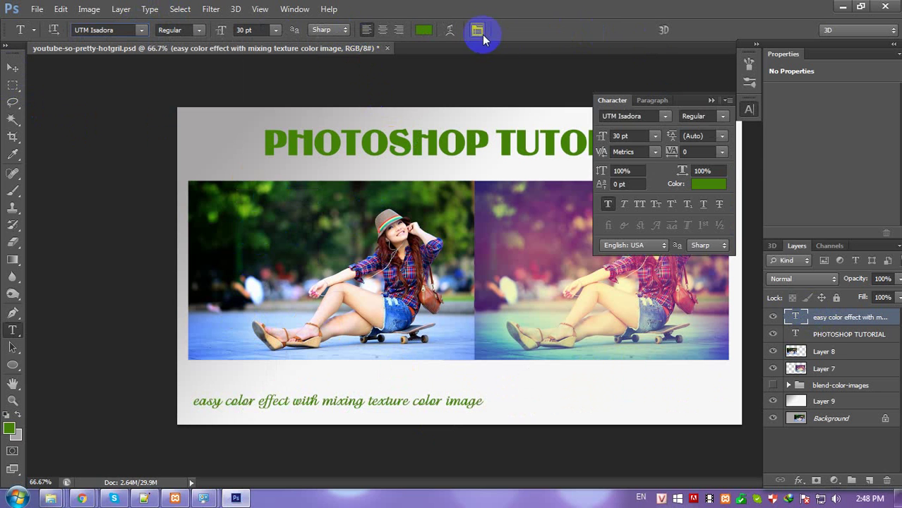
left_click(639, 204)
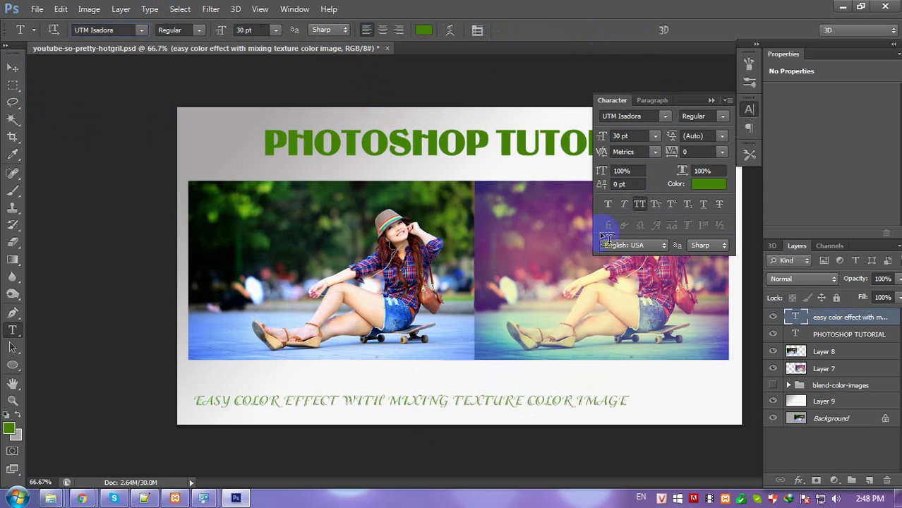
- Make the caption bold and move it right to centre it under the photos
left_click(720, 116)
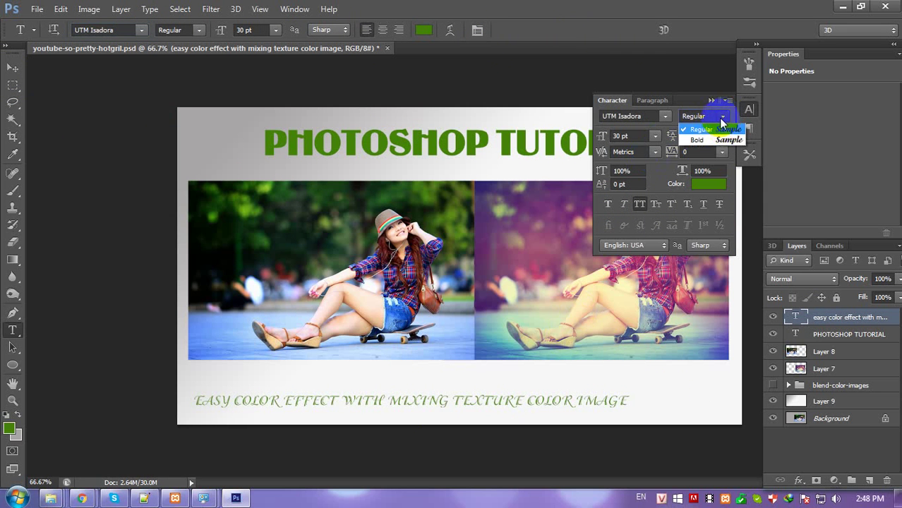
left_click(697, 141)
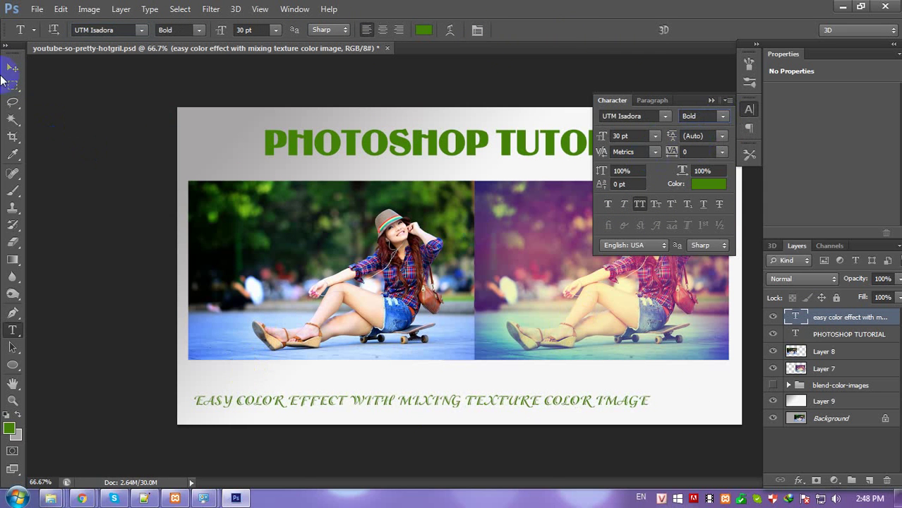
left_click(13, 67)
left_click_drag(345, 399, 380, 393)
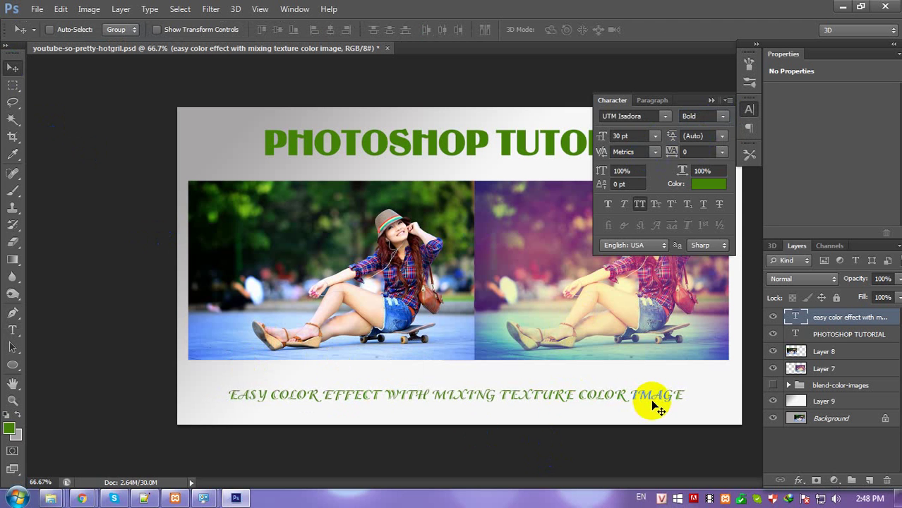
- Enlarge the caption to 33.6 pt and recolour it purple #843f75 sampled from the photo
key("ctrl+t")
left_click_drag(683, 389, 711, 385)
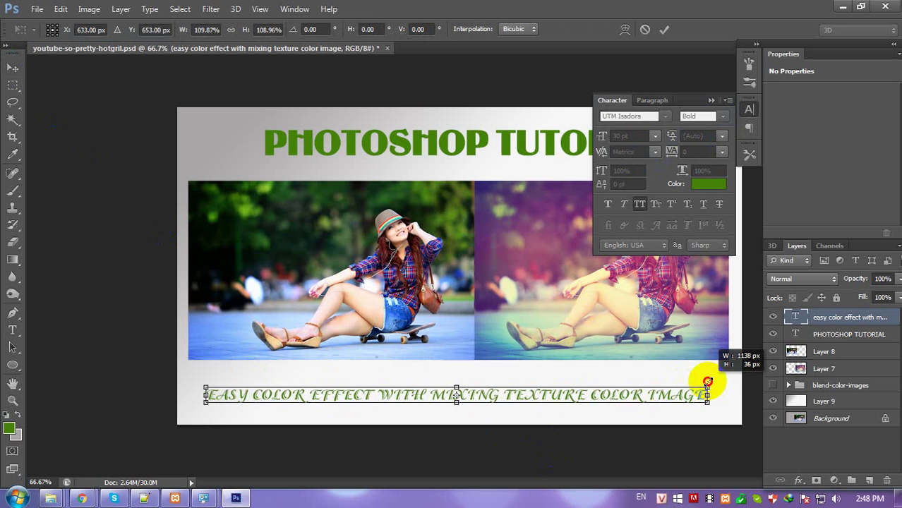
key("Return")
left_click(707, 183)
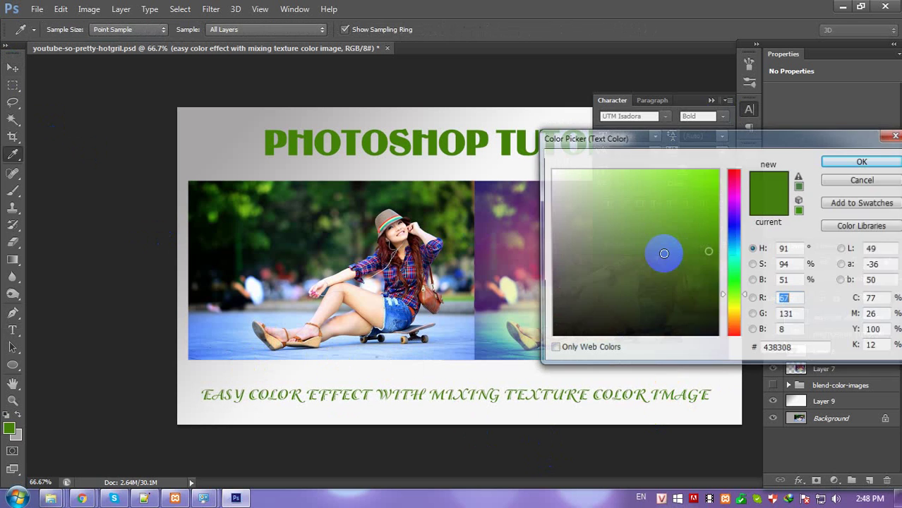
left_click(527, 228)
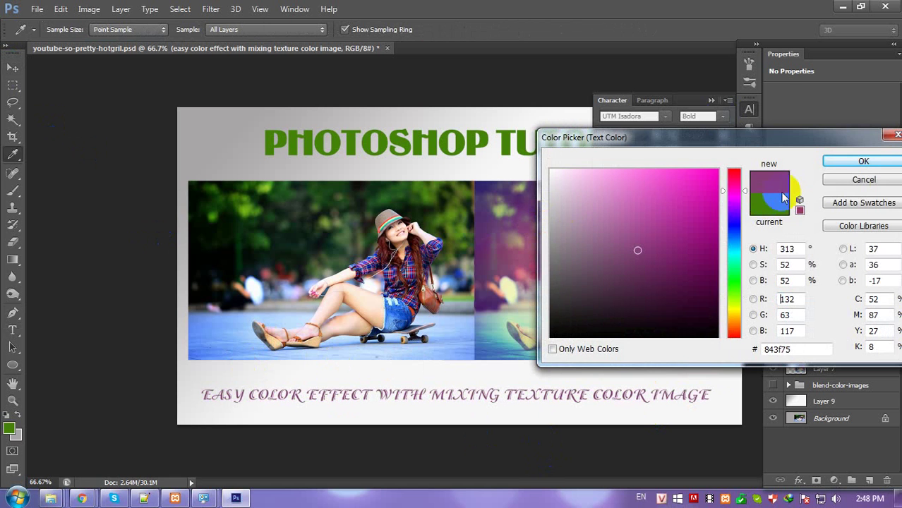
left_click(861, 161)
left_click(425, 376)
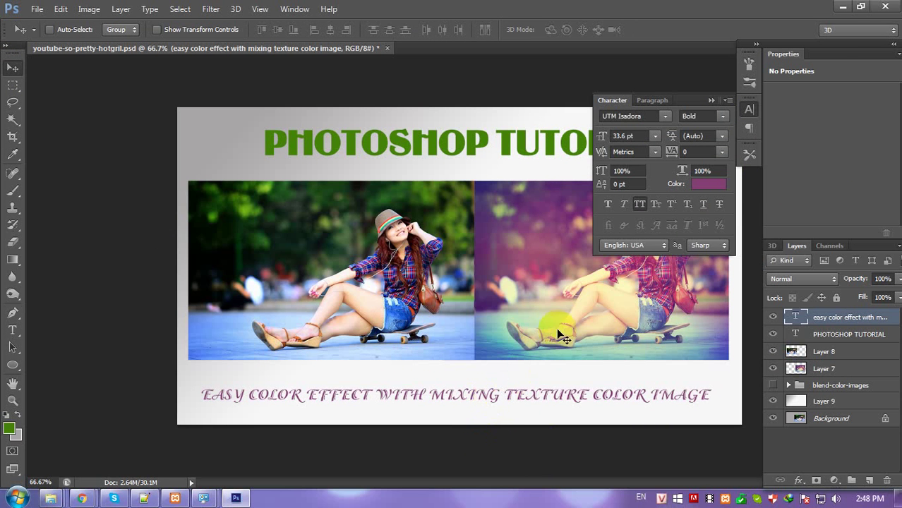
- Select the PHOTOSHOP TUTORIAL title layer and try trial colours sampled from the photo
left_click(35, 9)
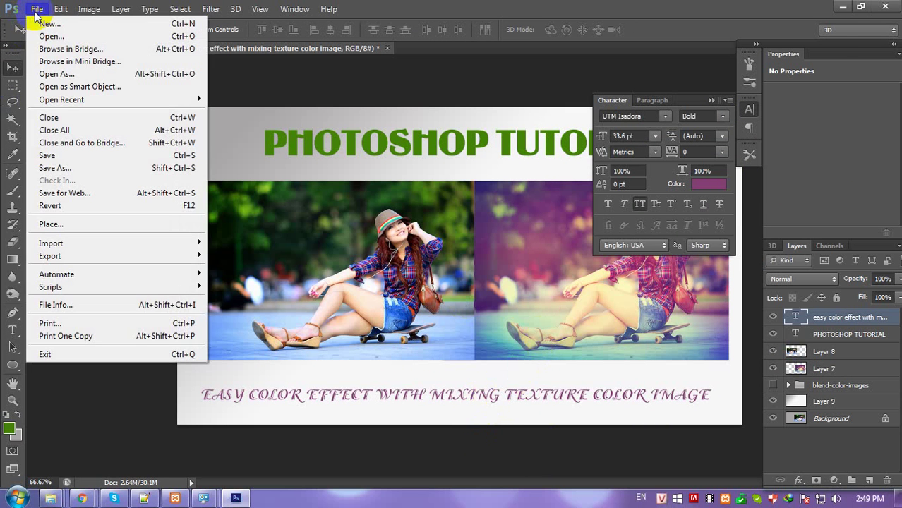
left_click(378, 142)
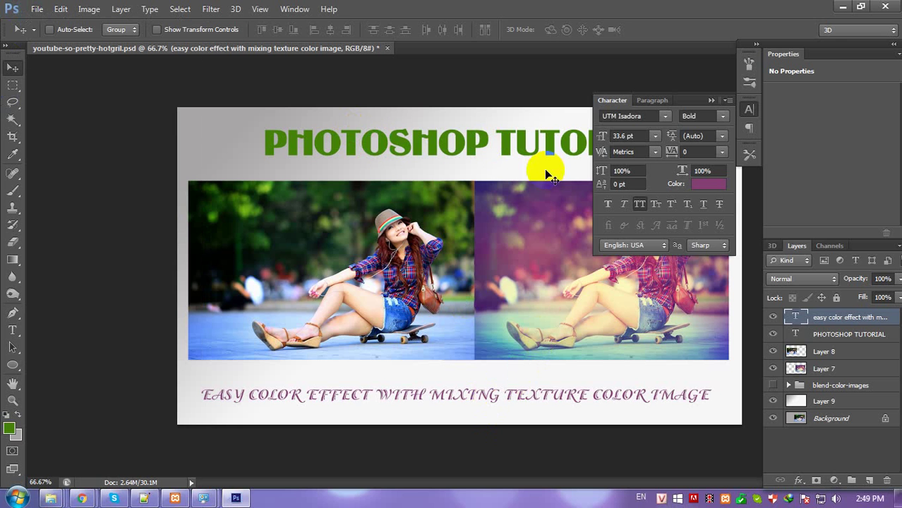
left_click(822, 336)
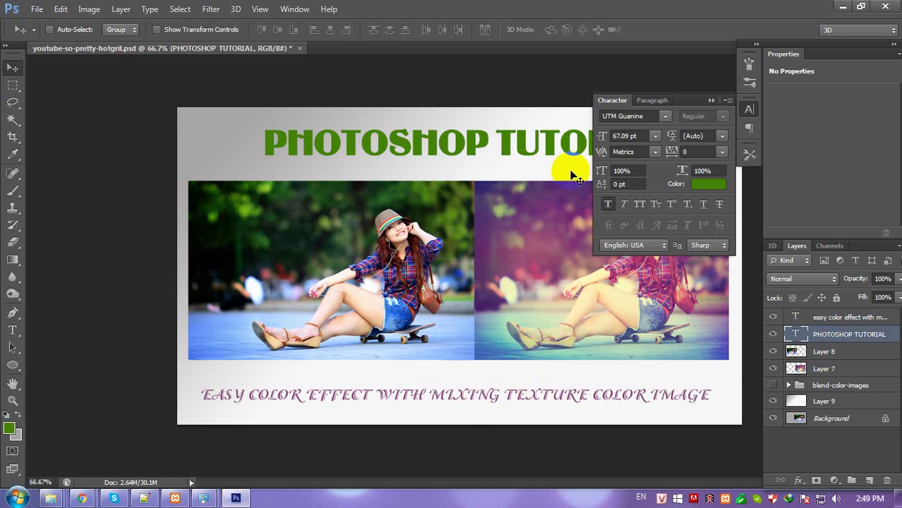
left_click(707, 183)
left_click(521, 256)
left_click(520, 239)
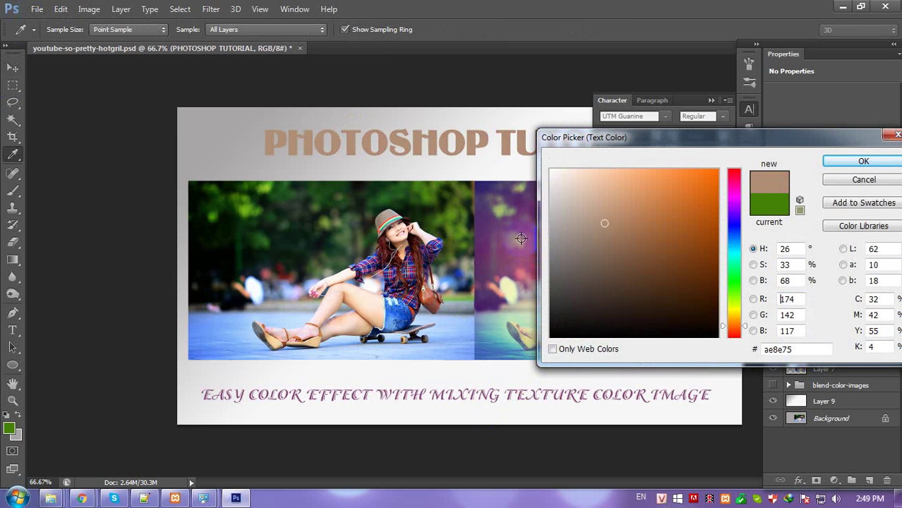
left_click(502, 208)
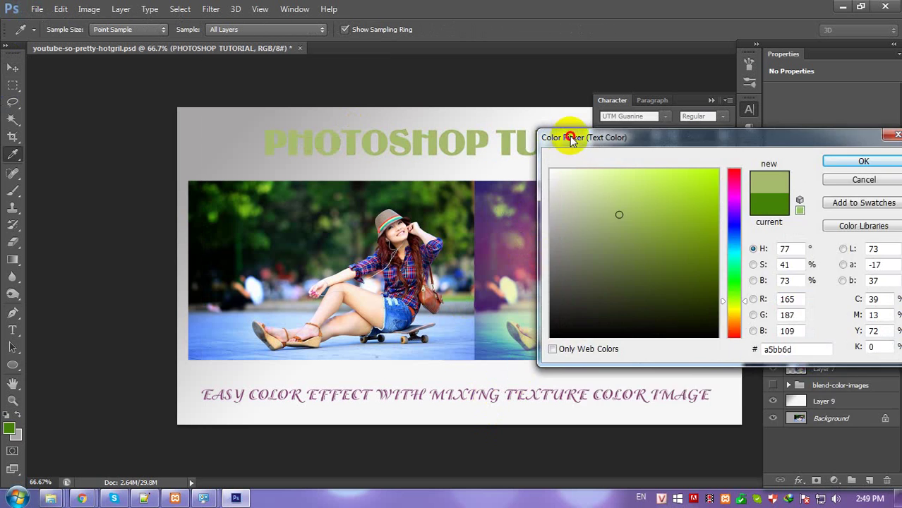
- Settle the title text colour on a saturated golden yellow
left_click_drag(572, 141, 727, 197)
left_click(618, 294)
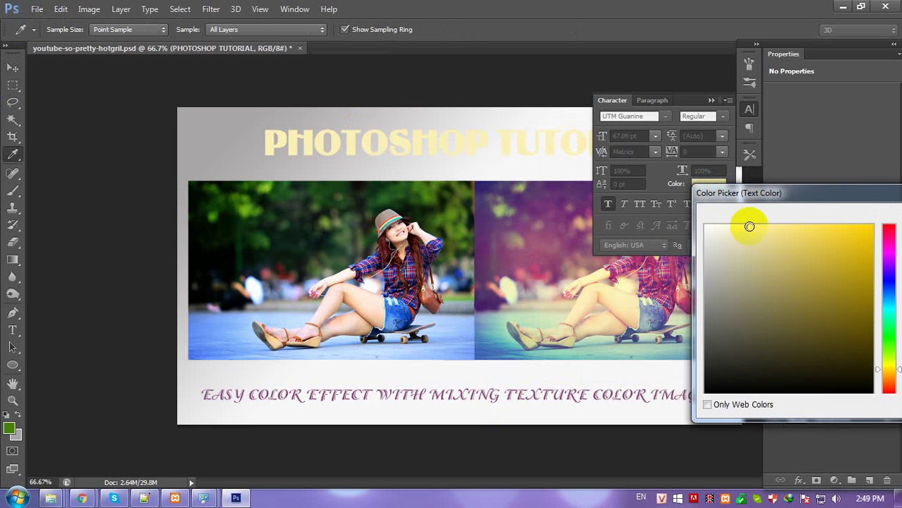
left_click_drag(748, 226, 871, 232)
left_click_drag(864, 193, 561, 212)
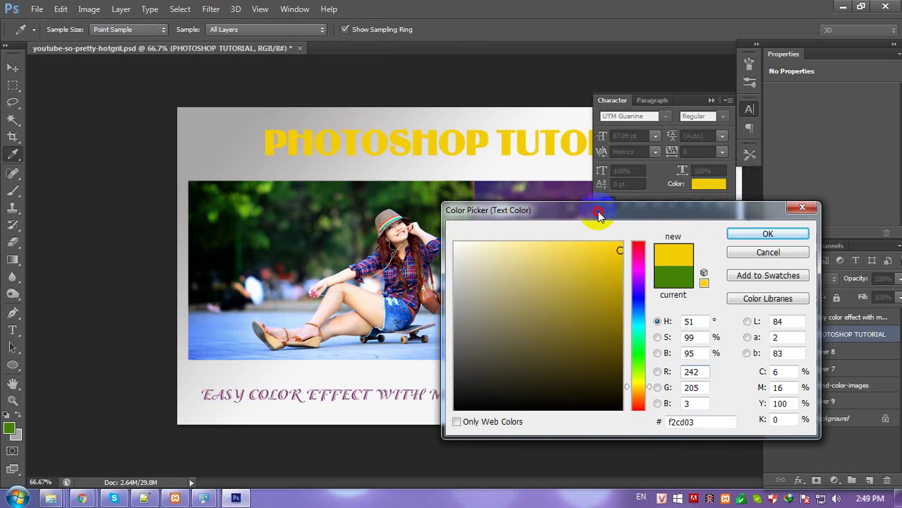
left_click_drag(537, 263, 553, 252)
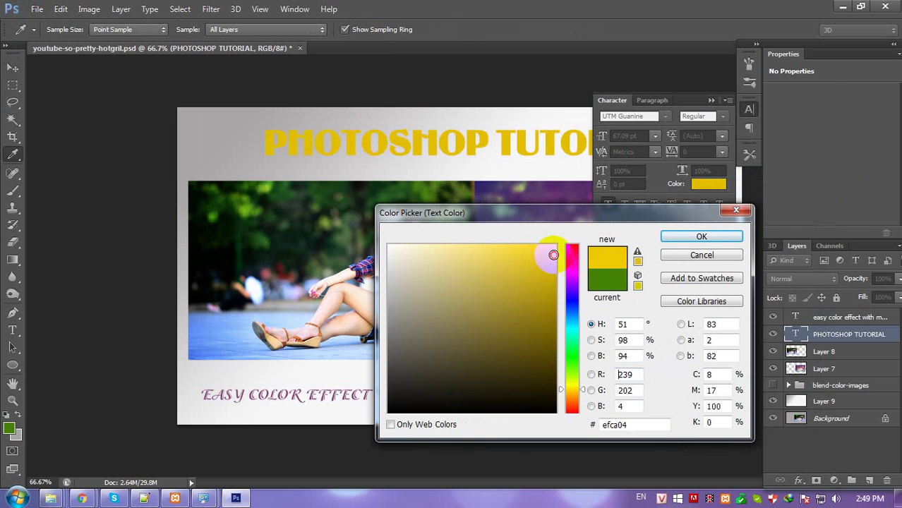
left_click(702, 237)
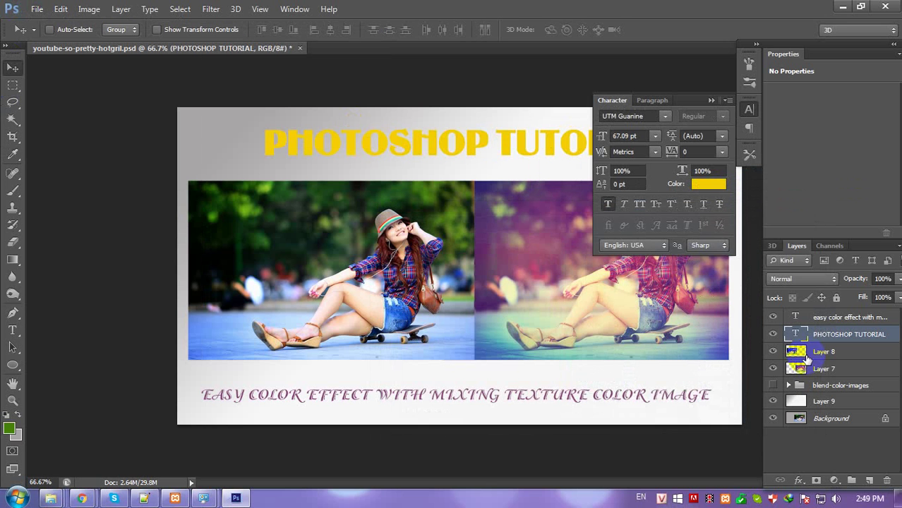
- Reduce the title's font size to 60 pt so the whole word fits
right_click(806, 337)
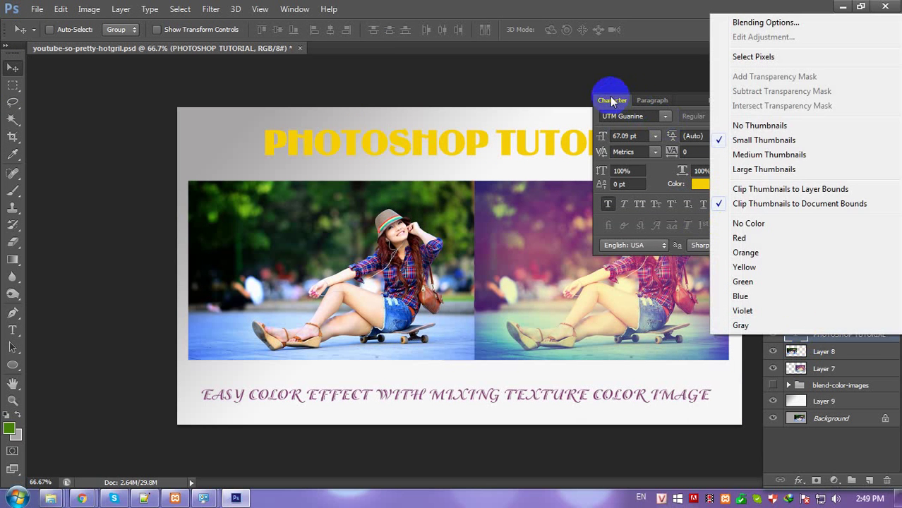
left_click(671, 111)
left_click(622, 136)
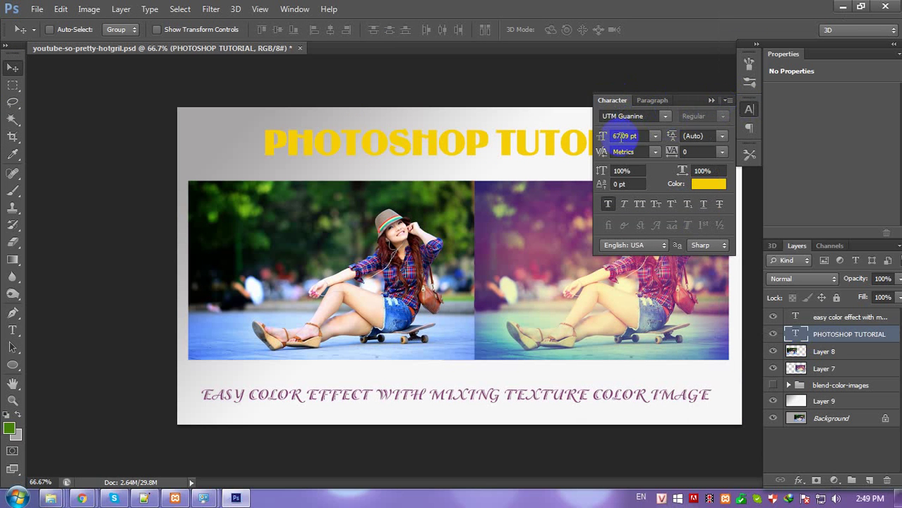
double_click(630, 135)
type("60")
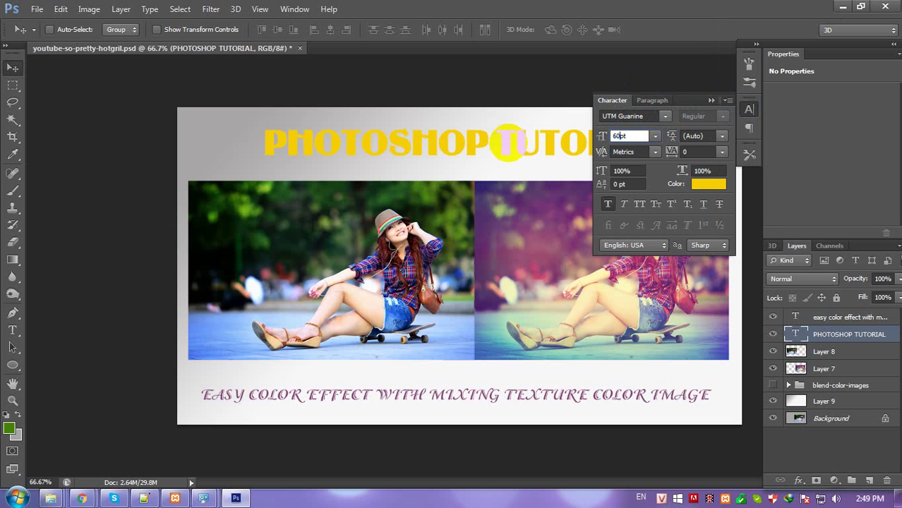
key("Return")
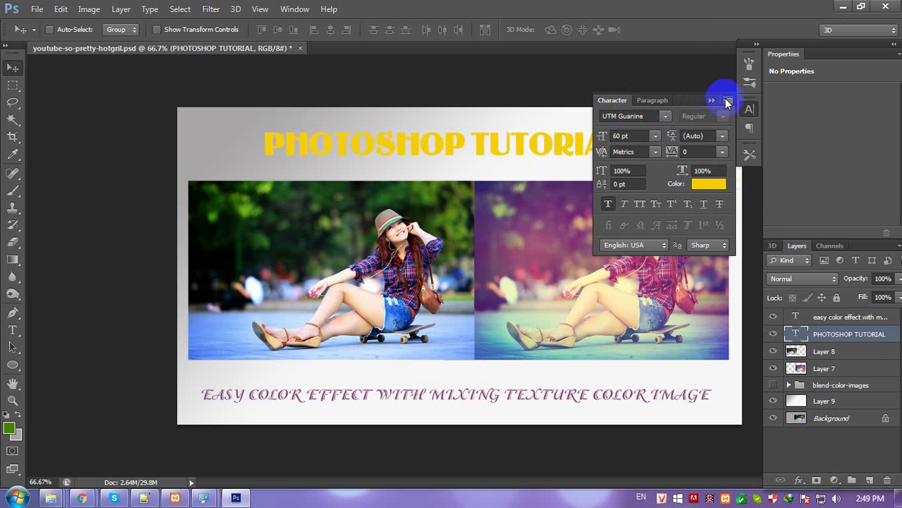
- Close the Character/Paragraph panel group
left_click(728, 101)
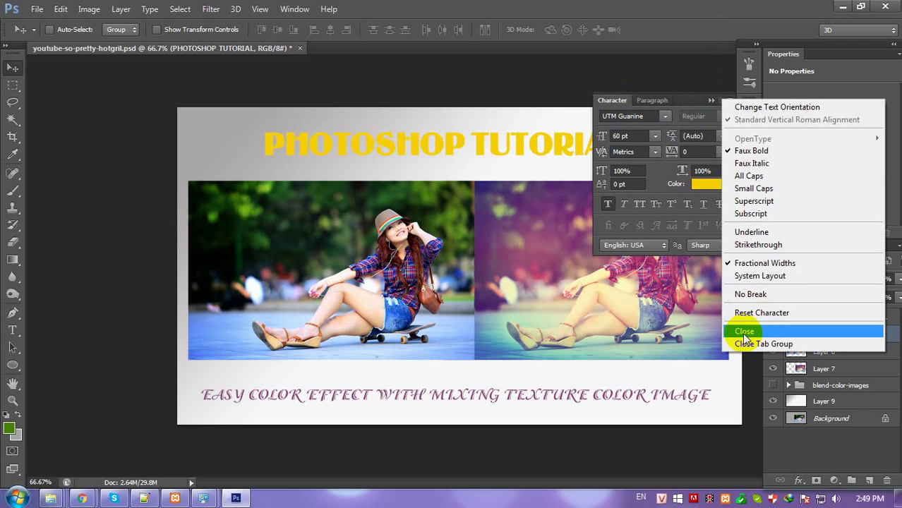
left_click(650, 102)
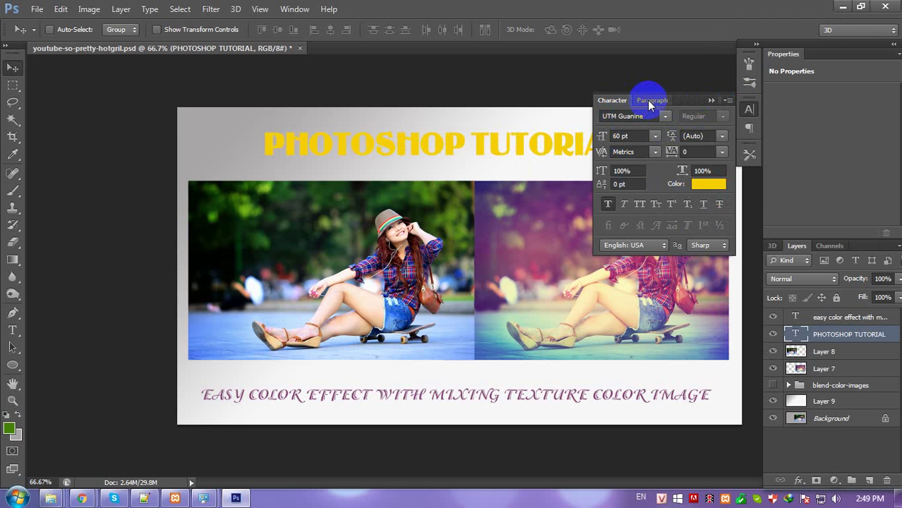
left_click(650, 102)
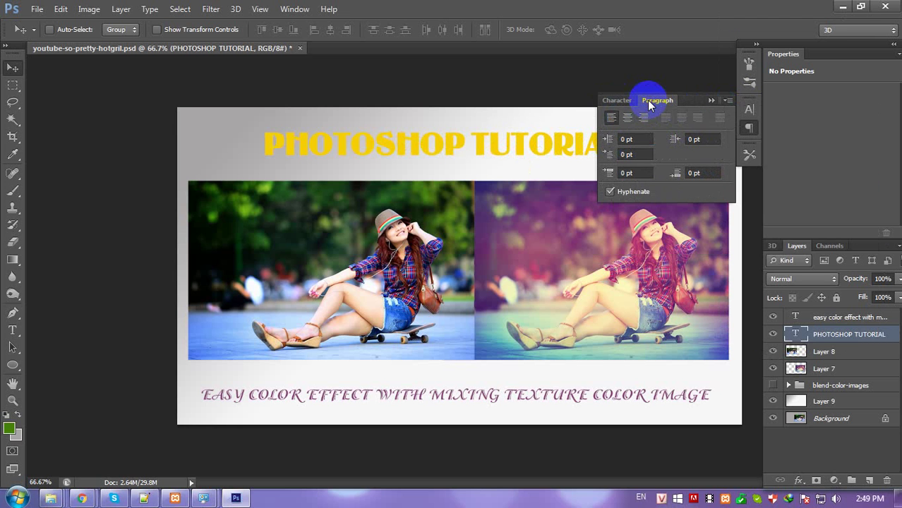
left_click(728, 106)
left_click(776, 224)
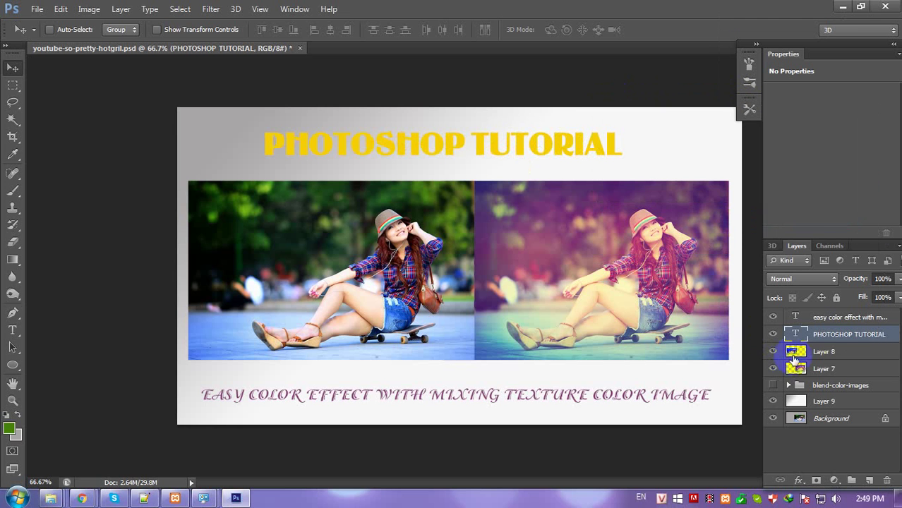
right_click(819, 334)
- Give the title a 2 px Stroke in its layer style settings
left_click(602, 83)
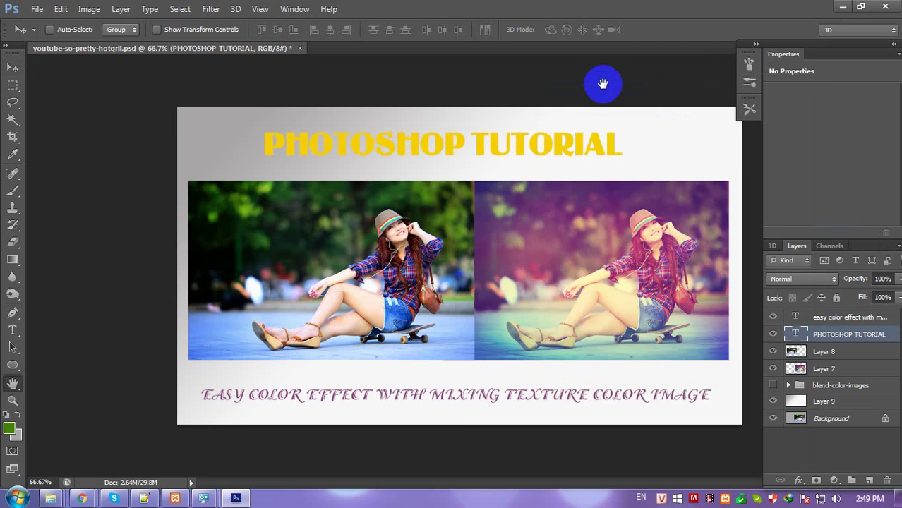
left_click_drag(575, 129, 564, 252)
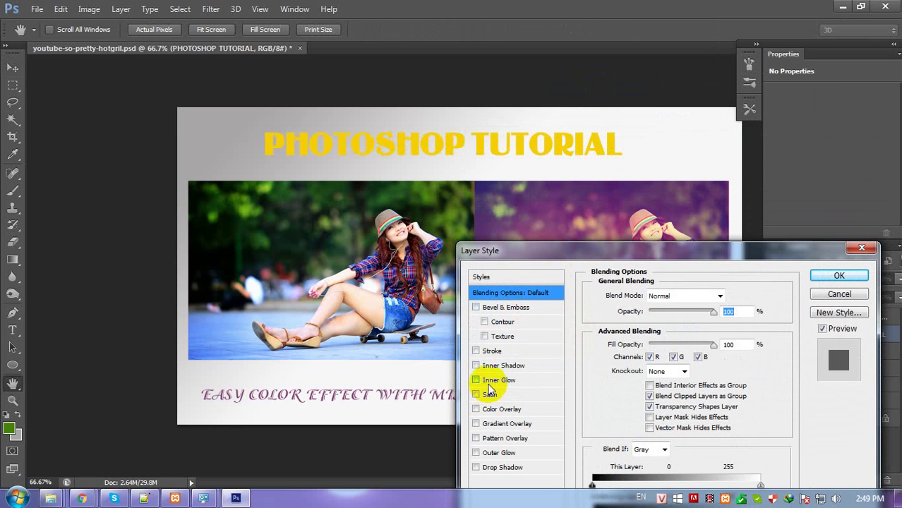
left_click(492, 350)
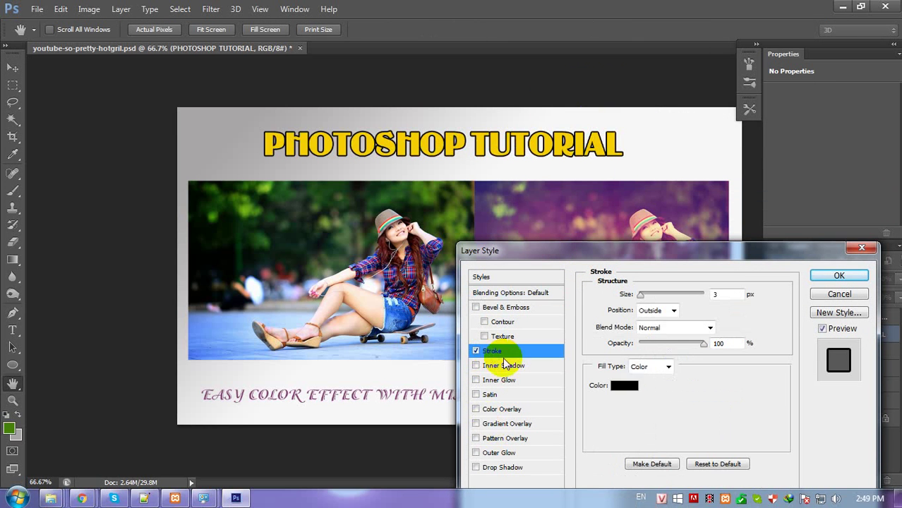
double_click(716, 294)
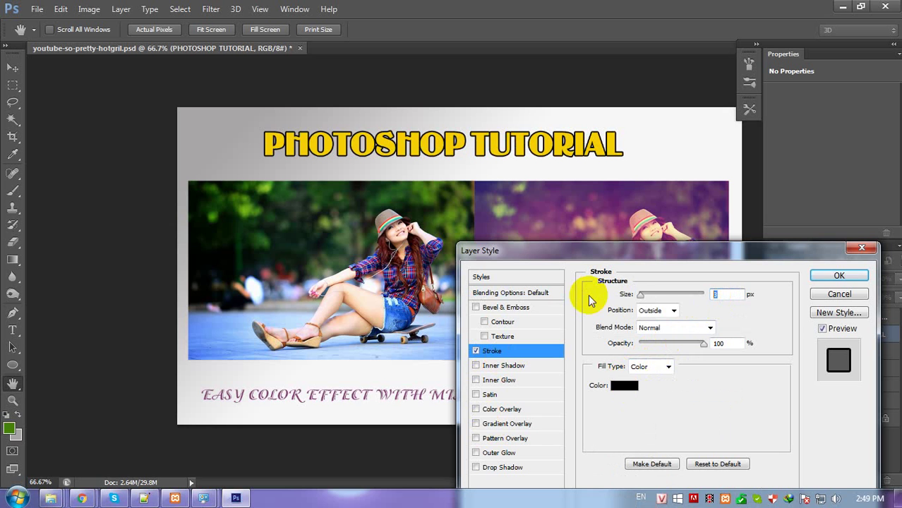
type("2")
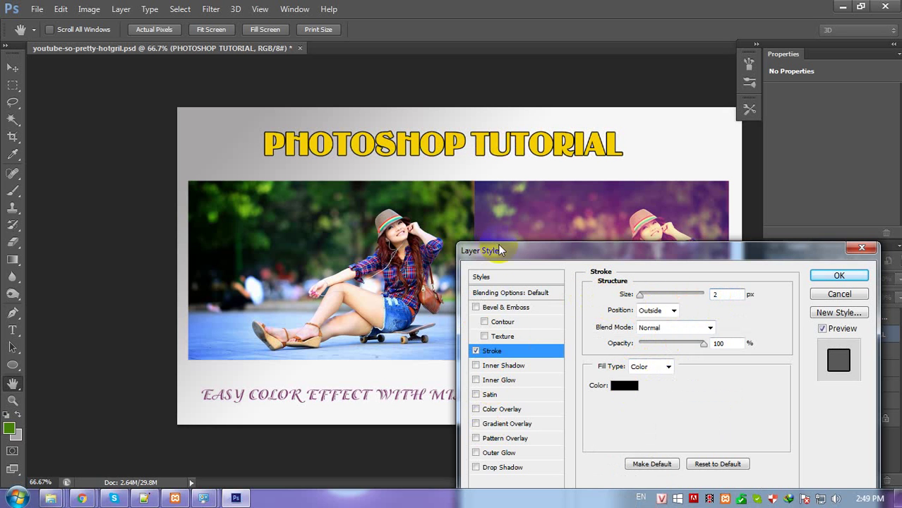
- Add Bevel & Emboss with a chosen Contour preset and apply the layer styles
left_click(505, 309)
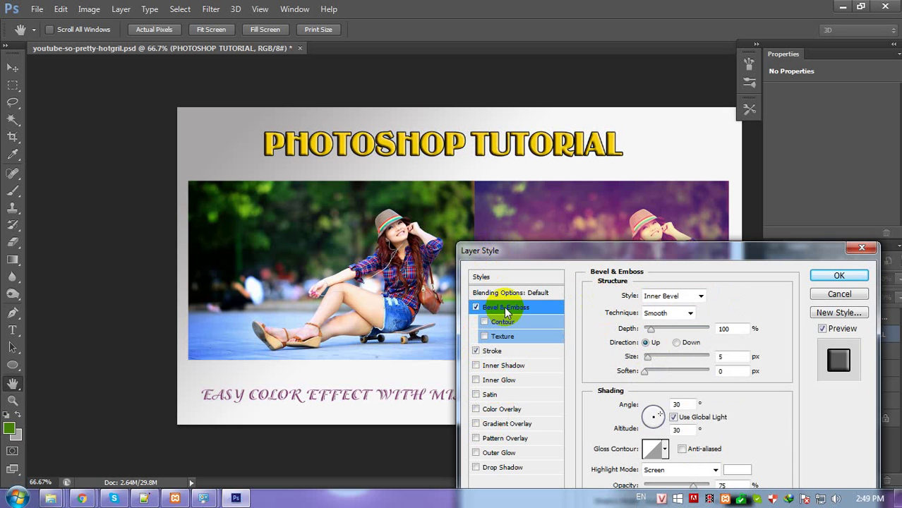
left_click(498, 323)
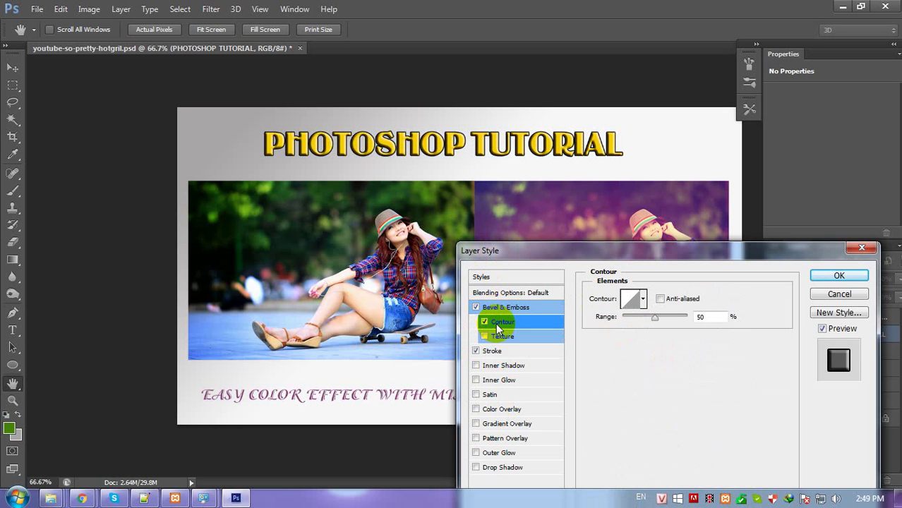
left_click(642, 299)
left_click(611, 329)
left_click(603, 331)
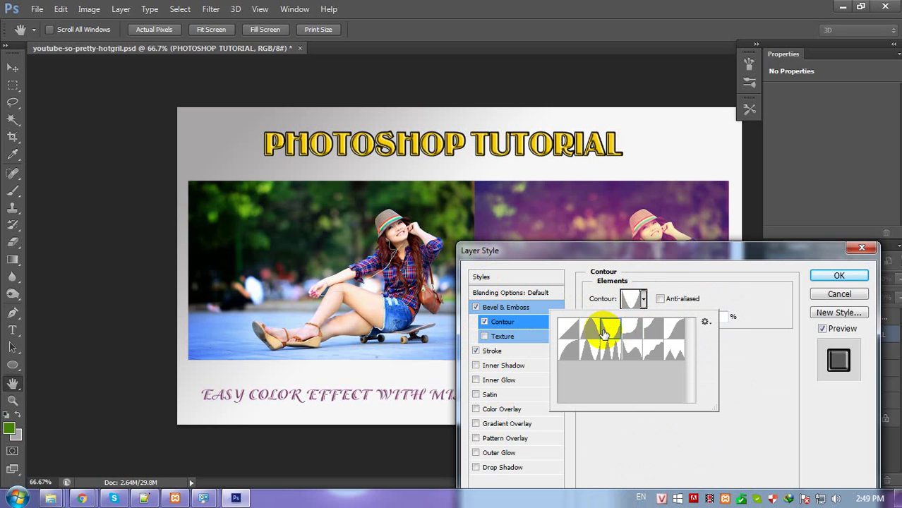
left_click(597, 333)
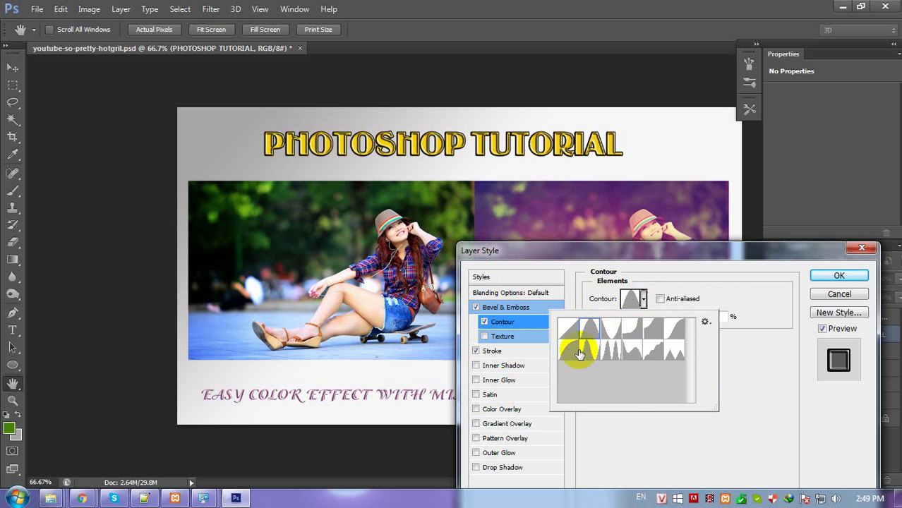
left_click(589, 352)
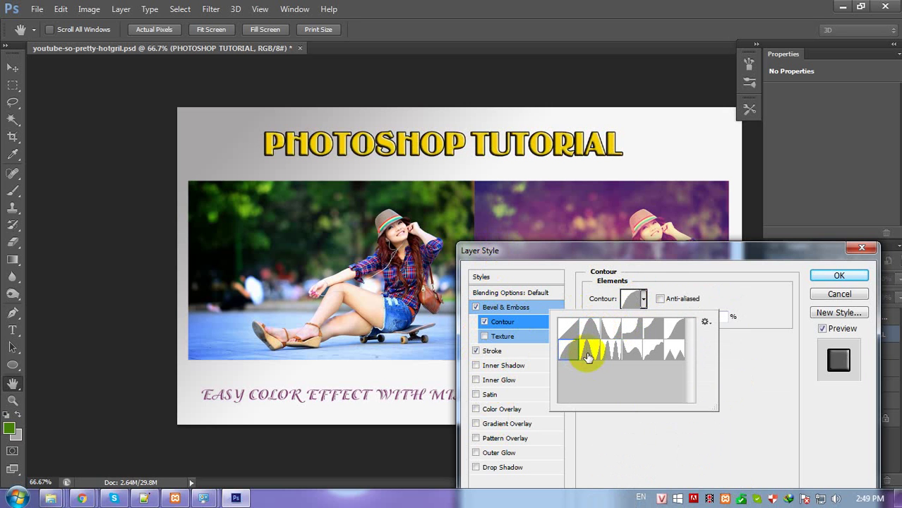
left_click(836, 275)
left_click(837, 275)
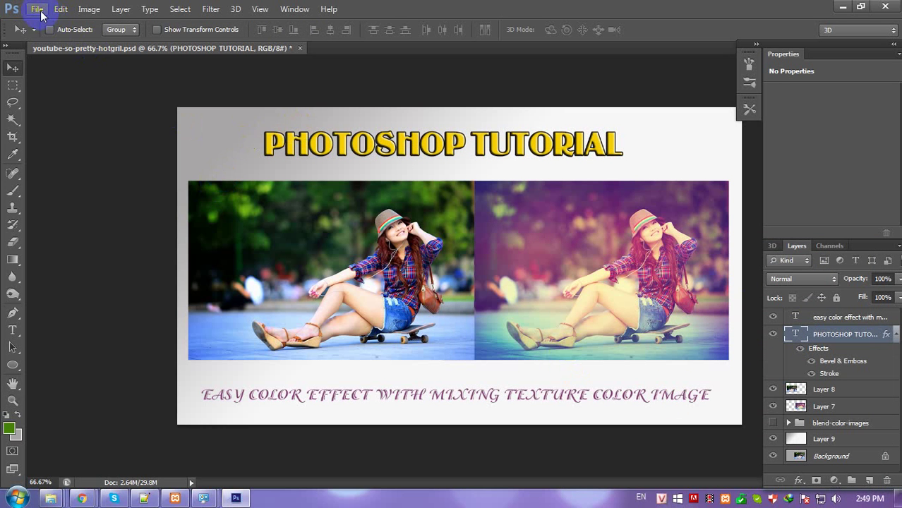
- Save for Web as a quality-100 JPEG named youtube-so-pretty-hotgril-texture-color-for-images.jpg in the intro folder
left_click(37, 9)
left_click(84, 196)
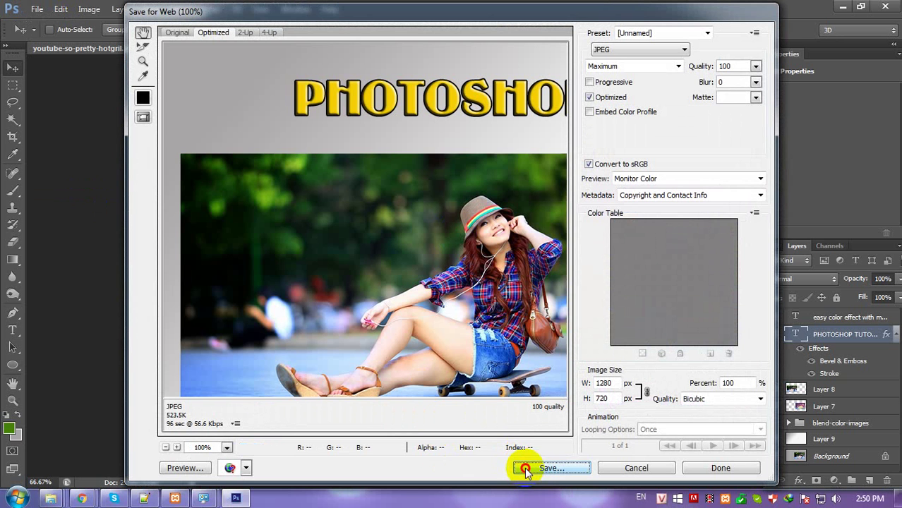
left_click(526, 469)
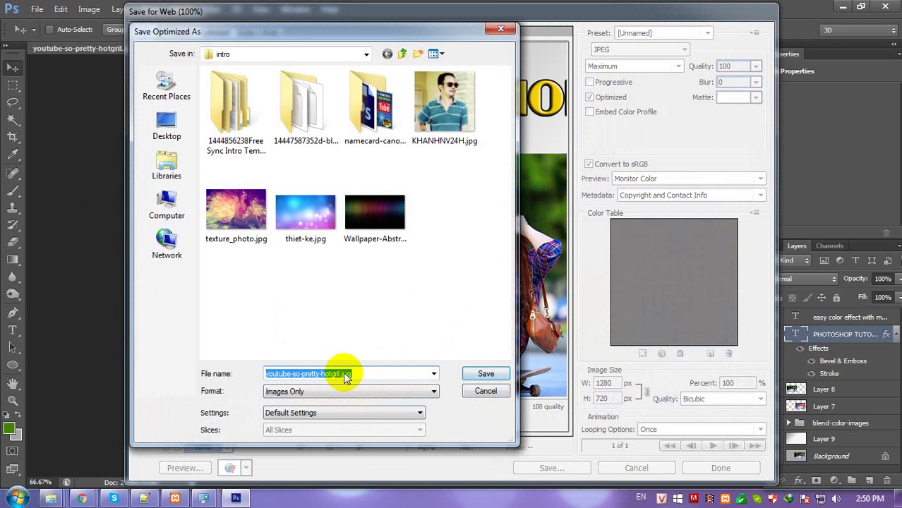
left_click(324, 374)
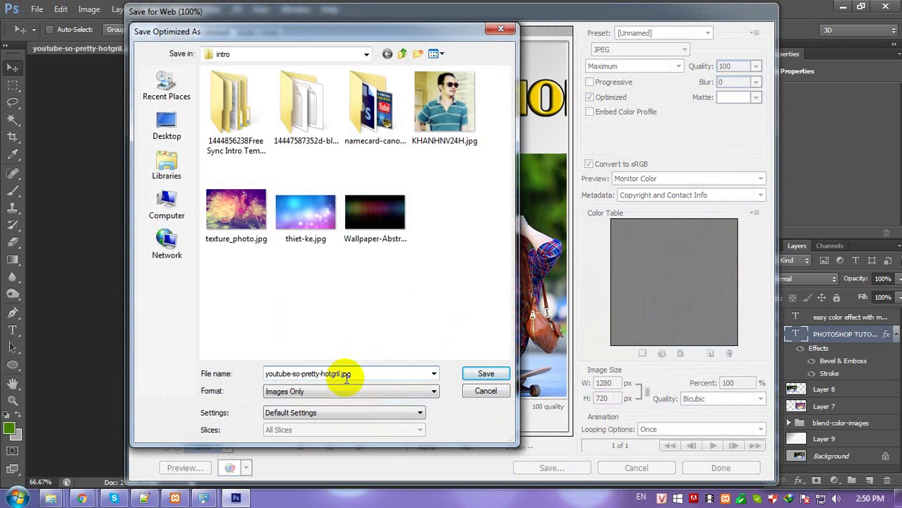
key("End")
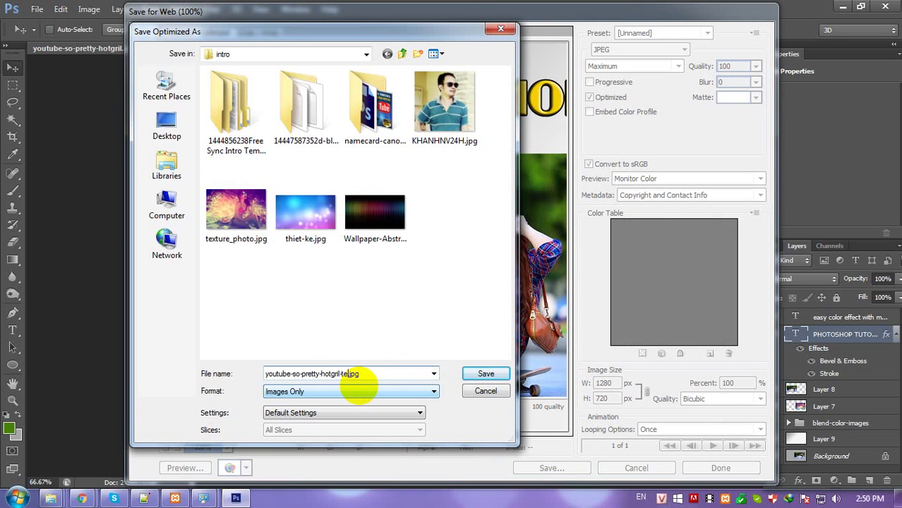
type("xtu")
type("olo")
type("r")
type("-for")
type("e")
key("Return")
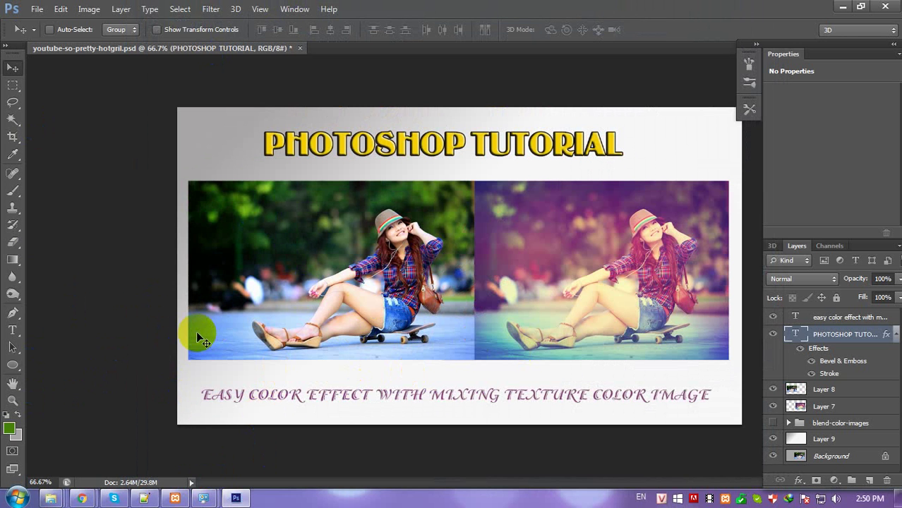
- Open subcribe-like.jpg from the designer24h folder on data (D:)
key("ctrl+o")
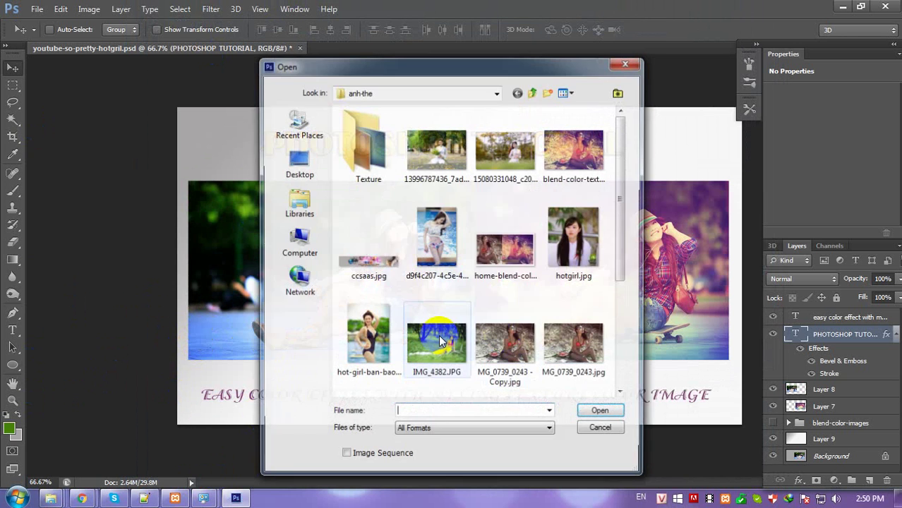
left_click(295, 243)
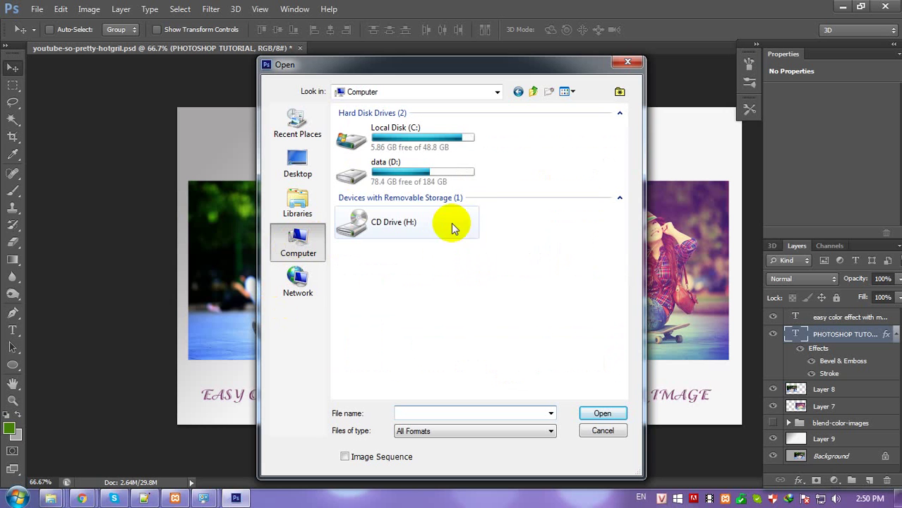
double_click(433, 179)
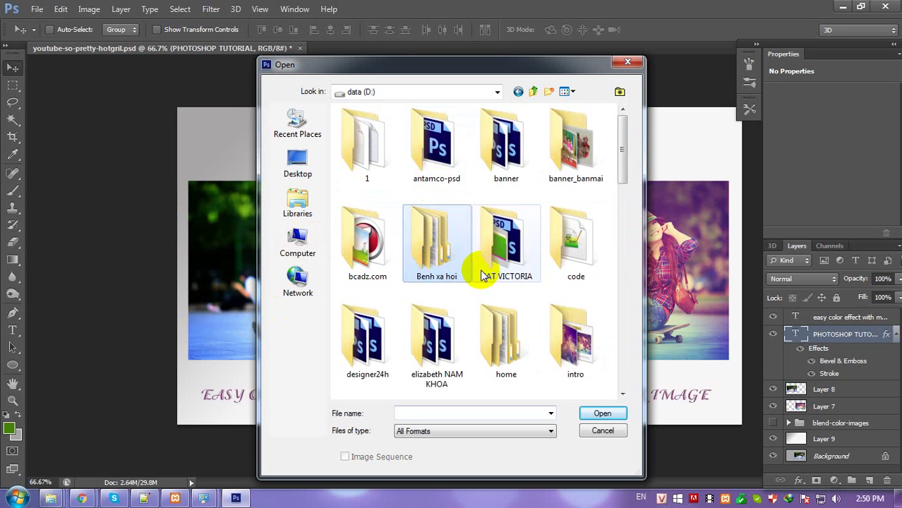
double_click(367, 335)
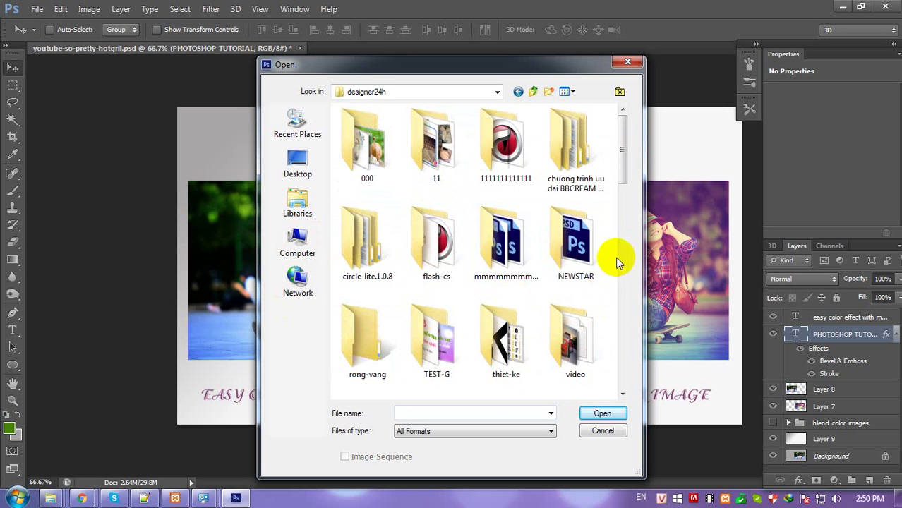
scroll(614, 272, "down", 2)
scroll(613, 275, "down", 1)
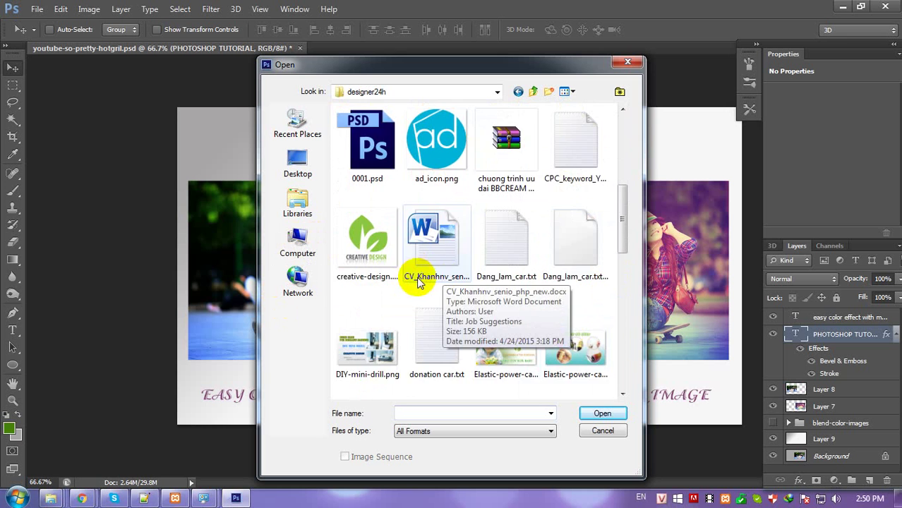
scroll(531, 335, "down", 3)
scroll(531, 335, "down", 4)
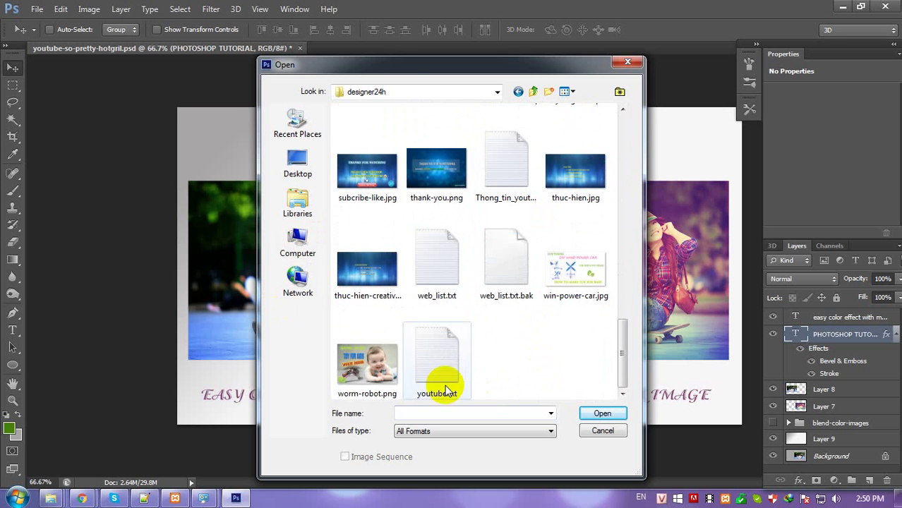
left_click(387, 185)
left_click(602, 414)
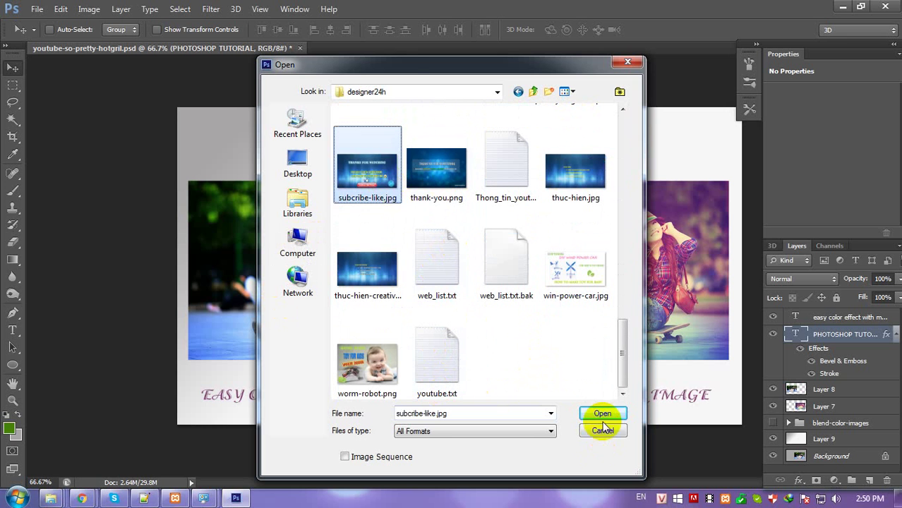